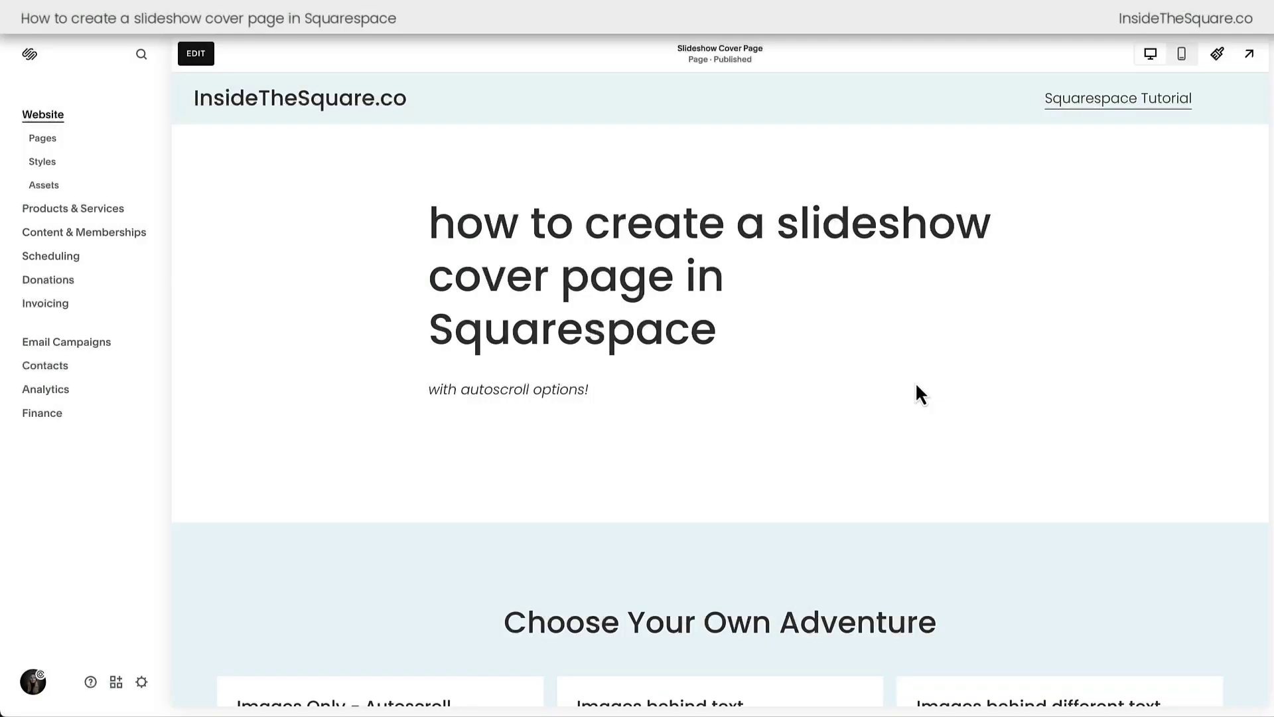
Open the Slideshow Cover Page in the editor and bring the Choose Your Own Adventure section into view.
{"action": "scroll", "coordinate": [917, 388], "scroll_direction": "down", "scroll_amount": 5}
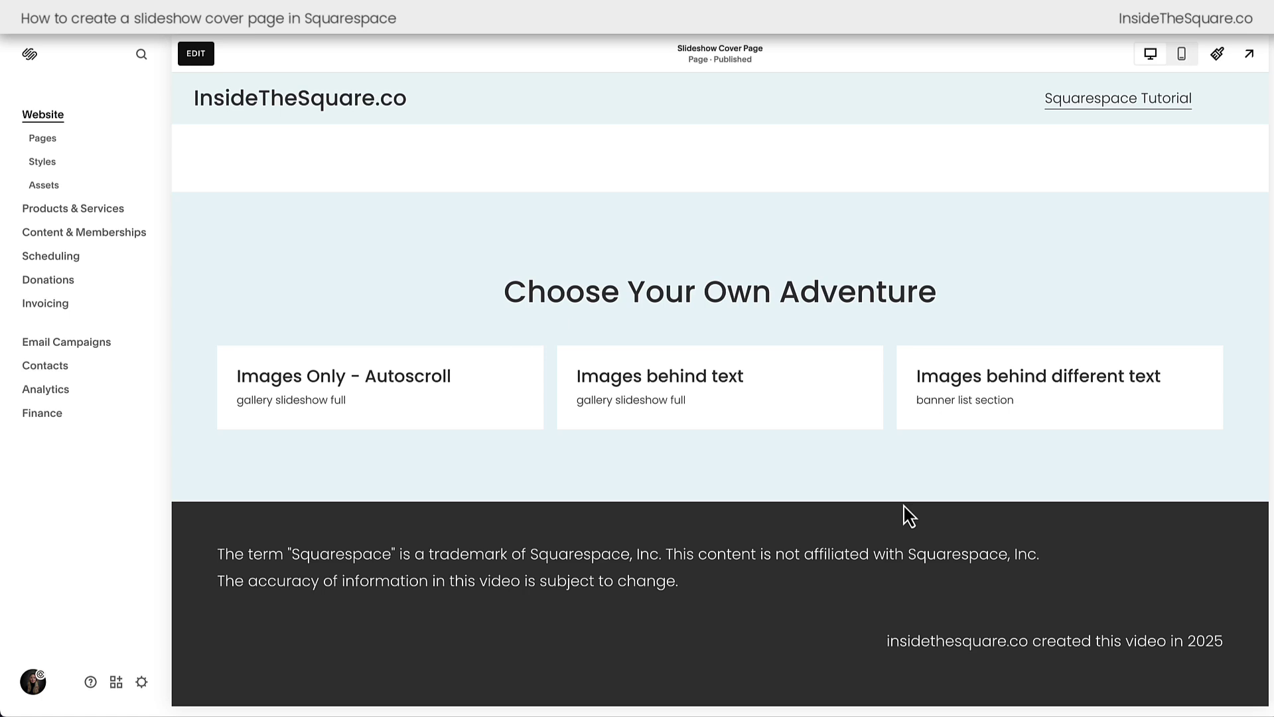
{"action": "left_click", "coordinate": [207, 57]}
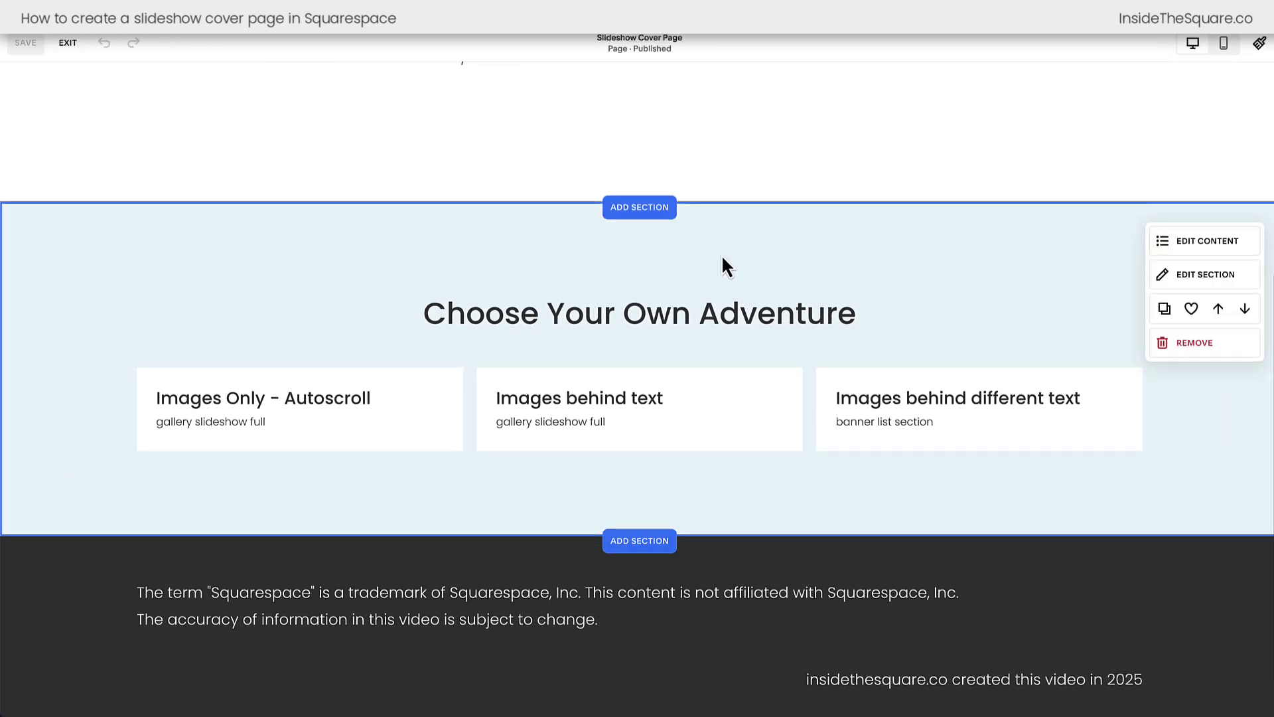
{"action": "scroll", "coordinate": [722, 259], "scroll_direction": "down", "scroll_amount": 1}
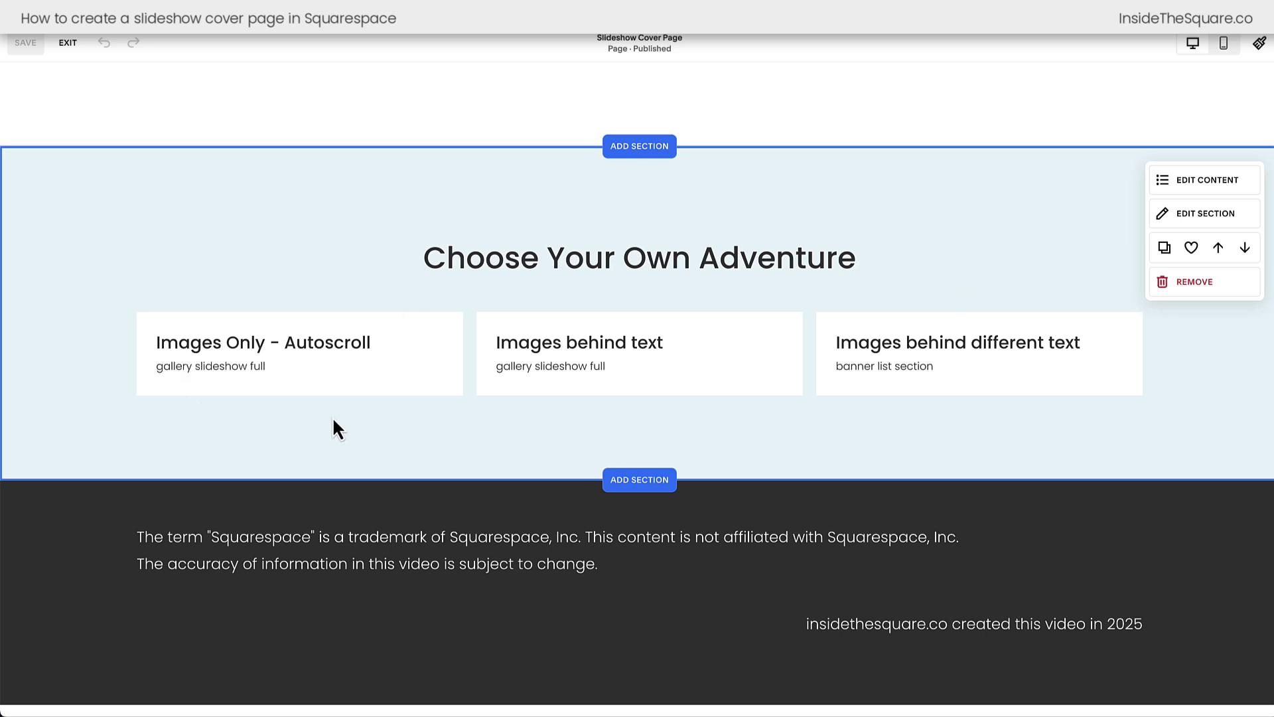
{"action": "scroll", "coordinate": [333, 420], "scroll_direction": "up", "scroll_amount": 1}
Add an Images section with the first 2x2 four-image grid layout below the adventure cards.
{"action": "left_click", "coordinate": [640, 486]}
{"action": "scroll", "coordinate": [211, 519], "scroll_direction": "down", "scroll_amount": 2}
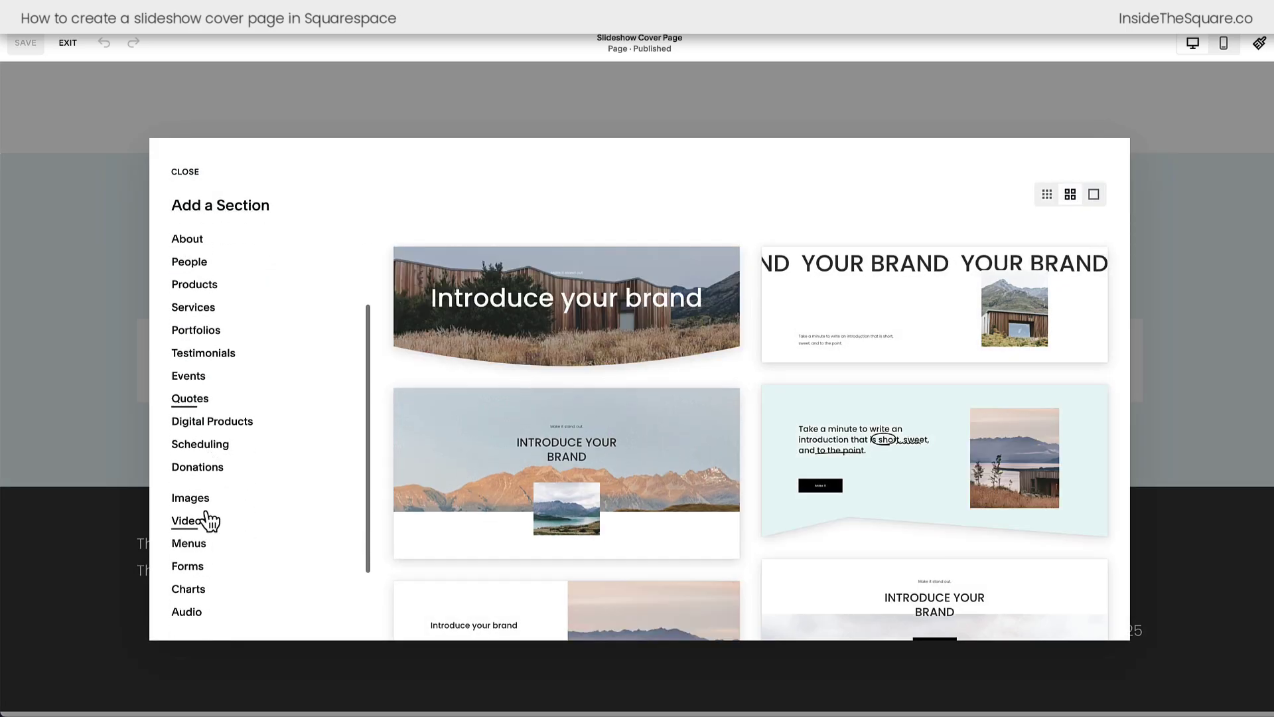
{"action": "left_click", "coordinate": [206, 505]}
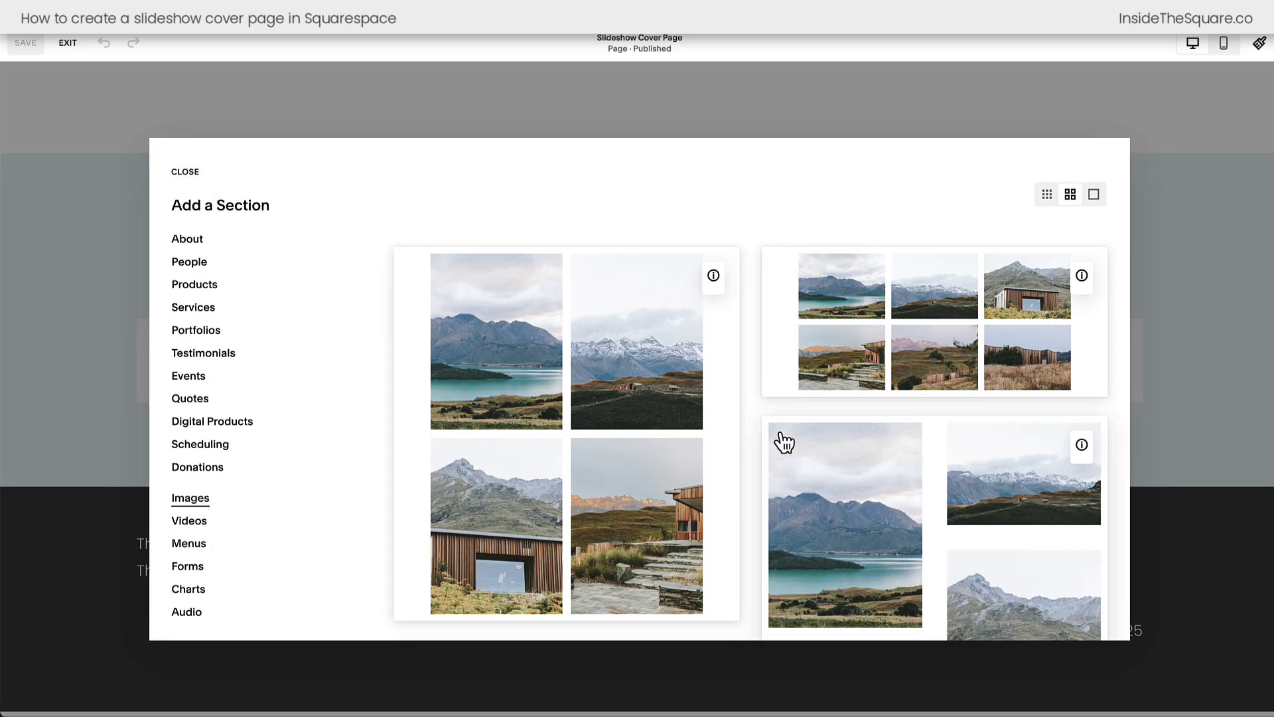
{"action": "scroll", "coordinate": [748, 418], "scroll_direction": "down", "scroll_amount": 5}
{"action": "scroll", "coordinate": [745, 418], "scroll_direction": "up", "scroll_amount": 5}
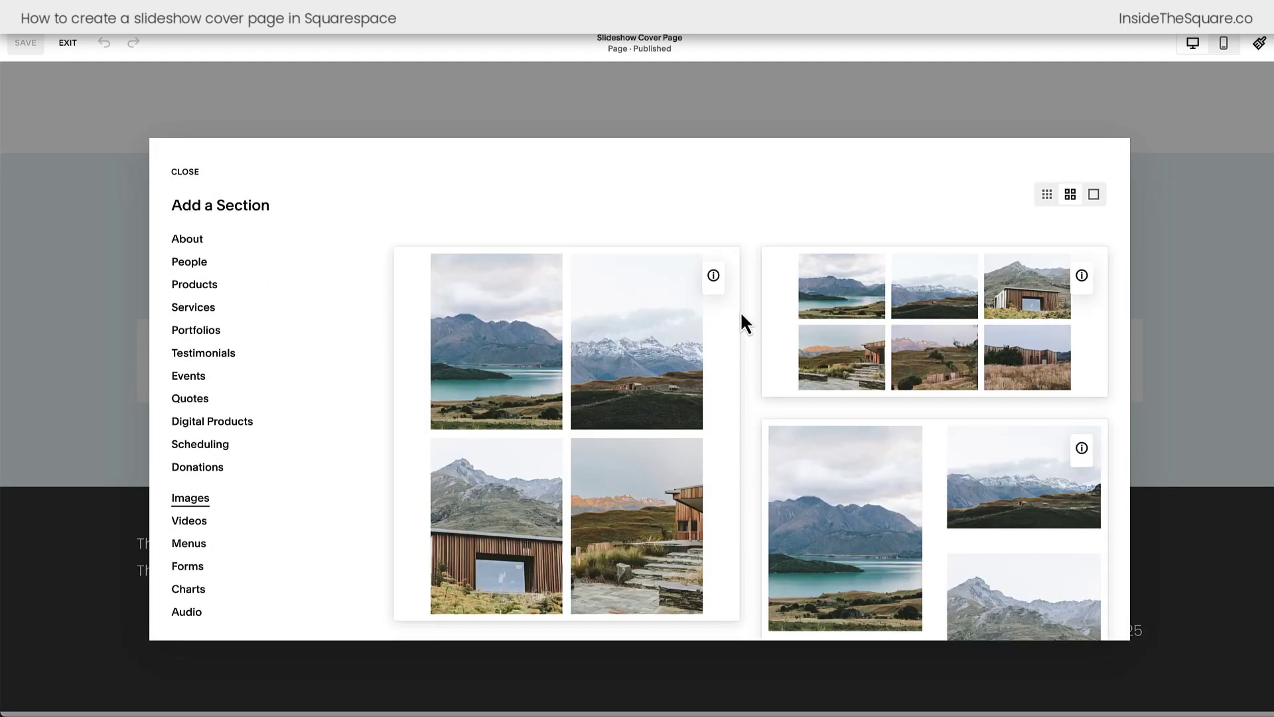
{"action": "mouse_move", "coordinate": [715, 280]}
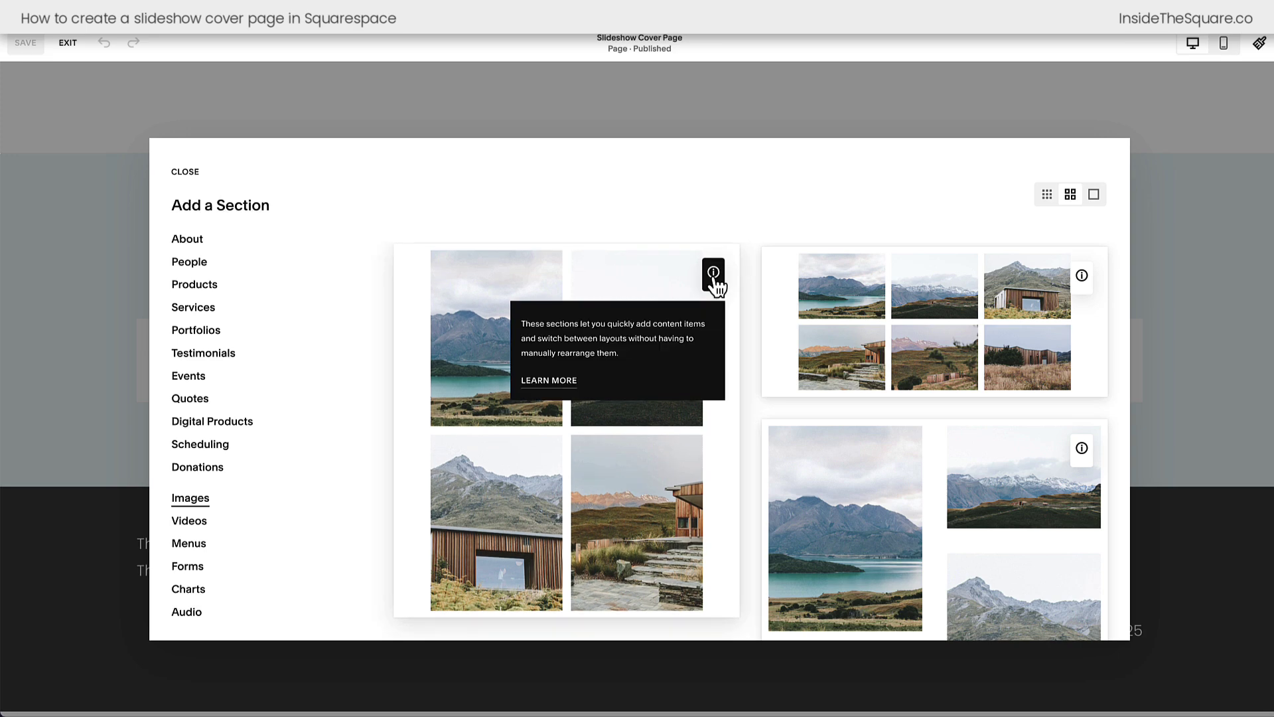
{"action": "left_click", "coordinate": [653, 282]}
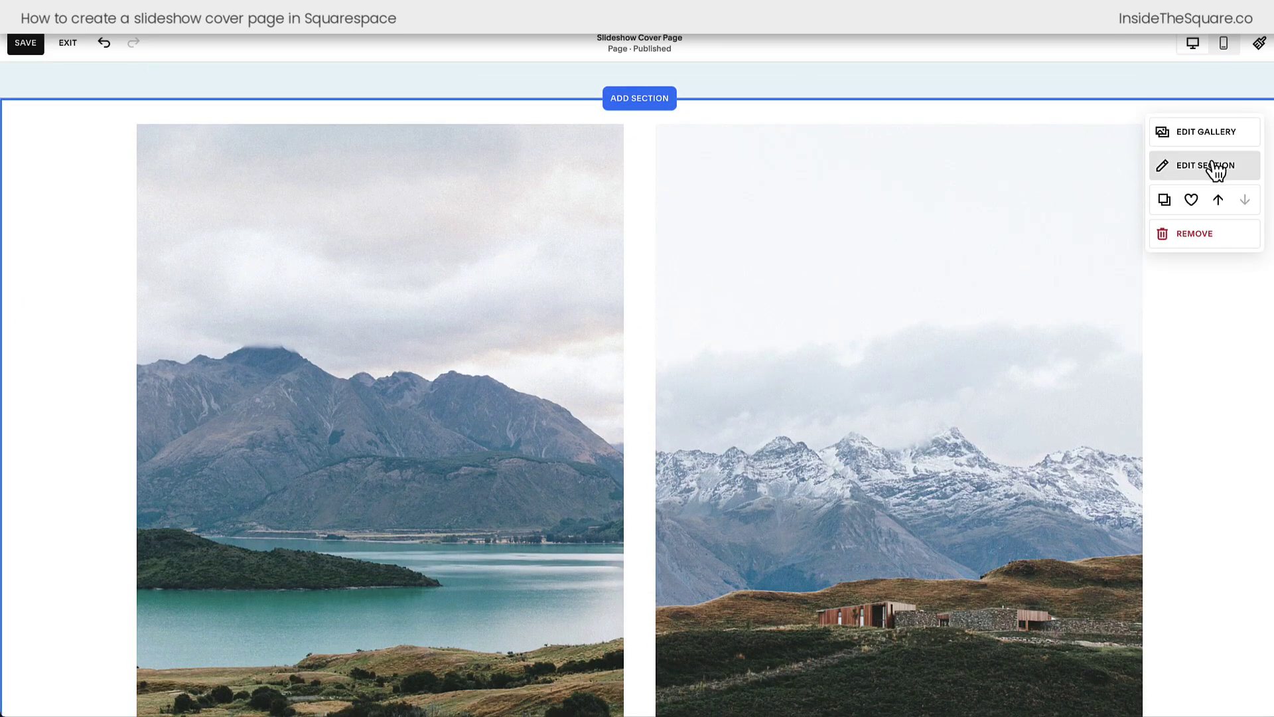
Set the gallery section's type to Slideshow: Full and its height to L.
{"action": "left_click", "coordinate": [1213, 166]}
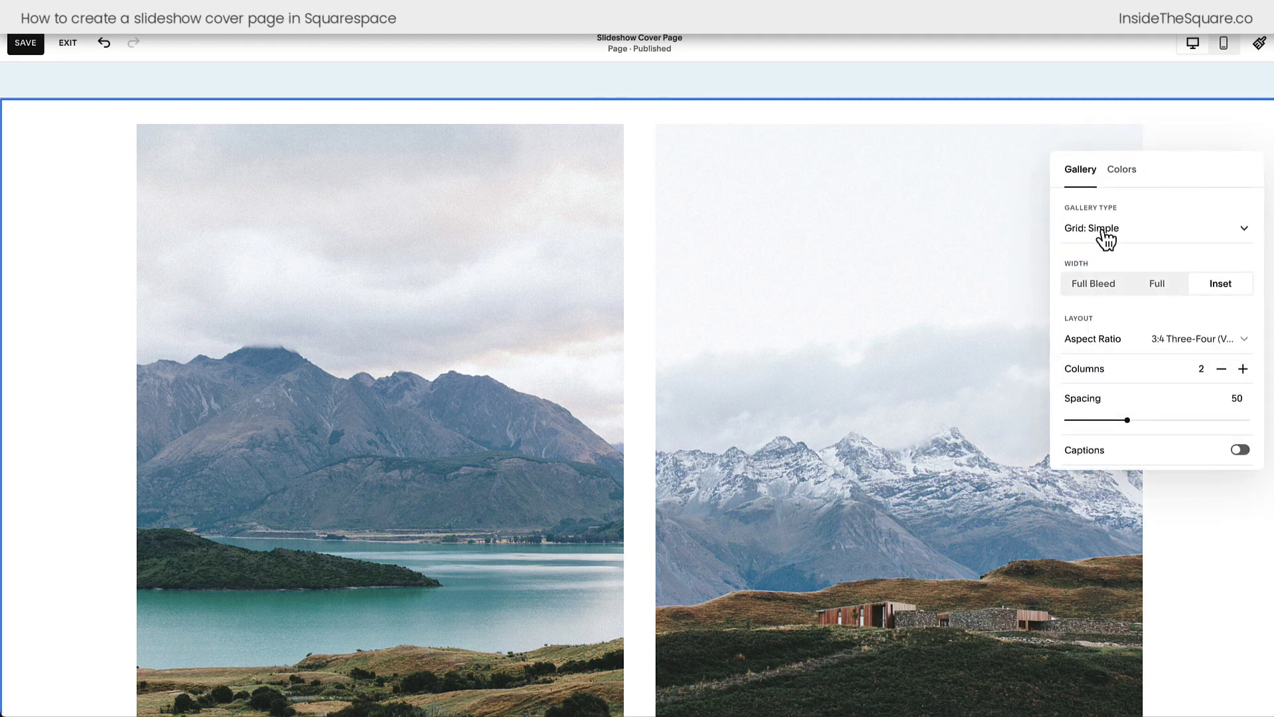
{"action": "left_click", "coordinate": [1140, 243]}
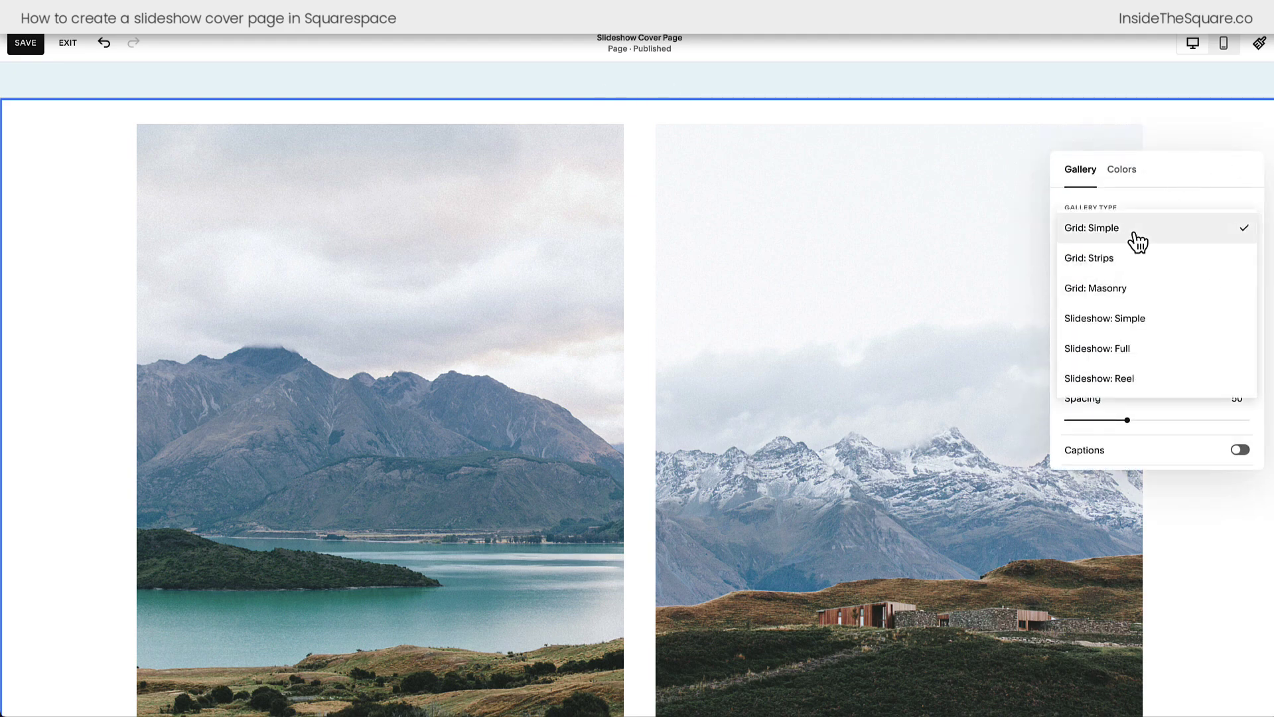
{"action": "left_click", "coordinate": [1189, 359]}
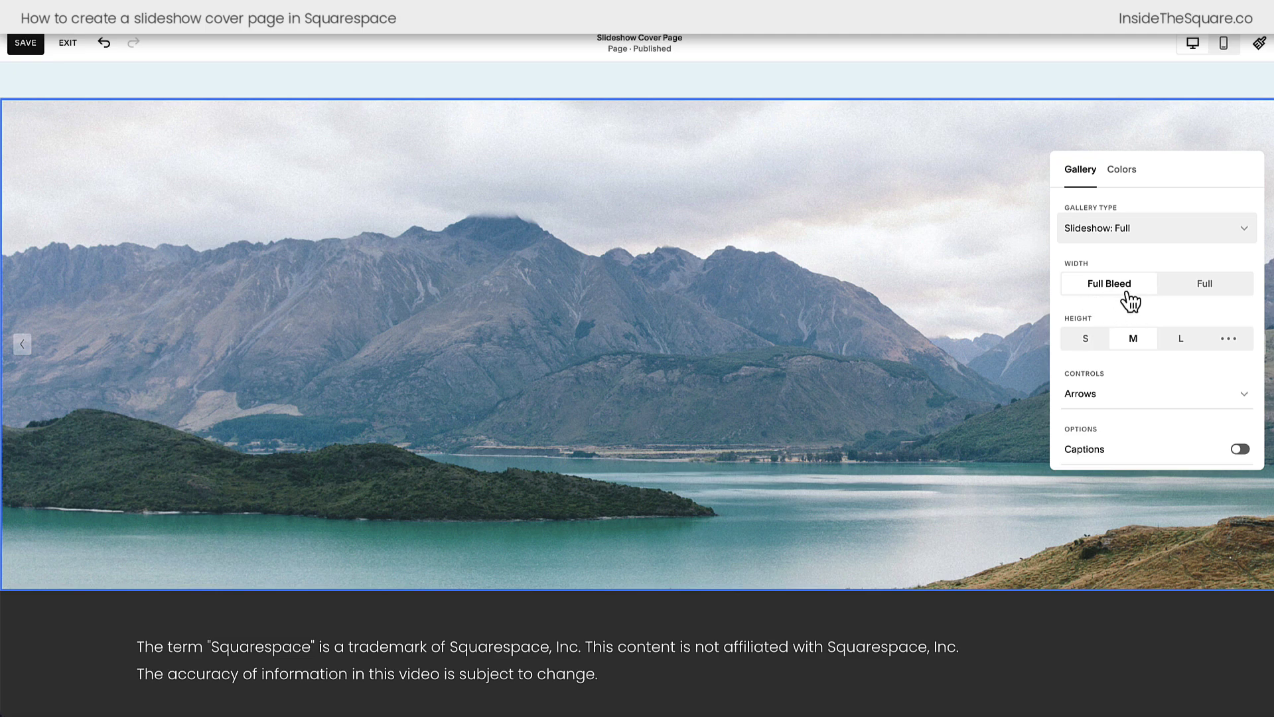
{"action": "left_click", "coordinate": [1193, 345]}
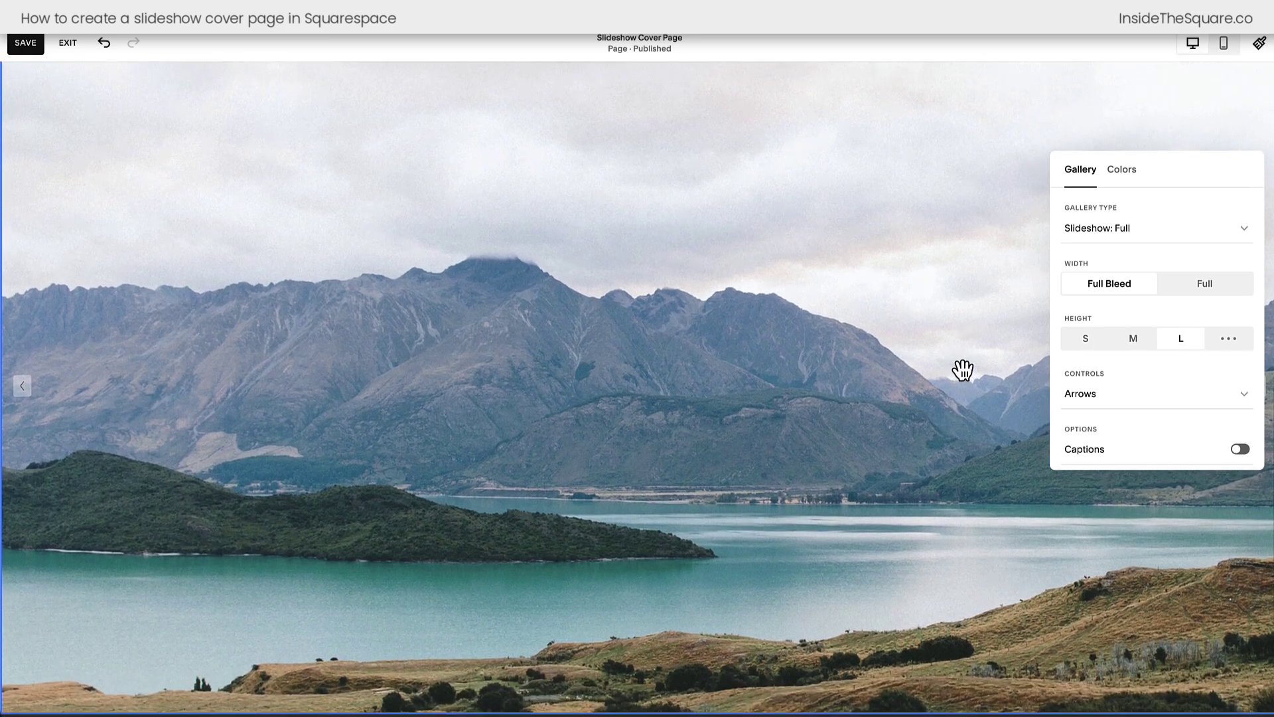
Move the settings panel aside and set the slideshow Controls to Hidden after trying Bullets.
{"action": "scroll", "coordinate": [1173, 357], "scroll_direction": "down", "scroll_amount": 1}
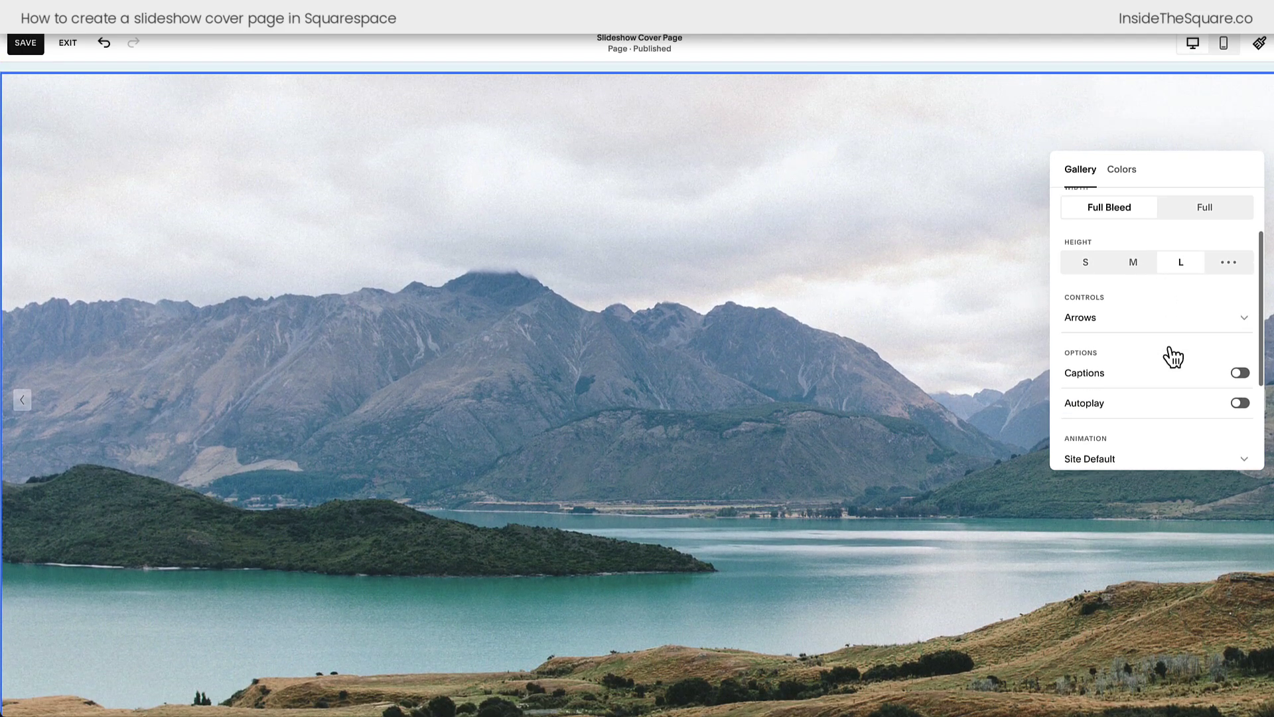
{"action": "scroll", "coordinate": [1137, 328], "scroll_direction": "up", "scroll_amount": 1}
{"action": "left_click_drag", "start_coordinate": [1197, 181], "coordinate": [1049, 186]}
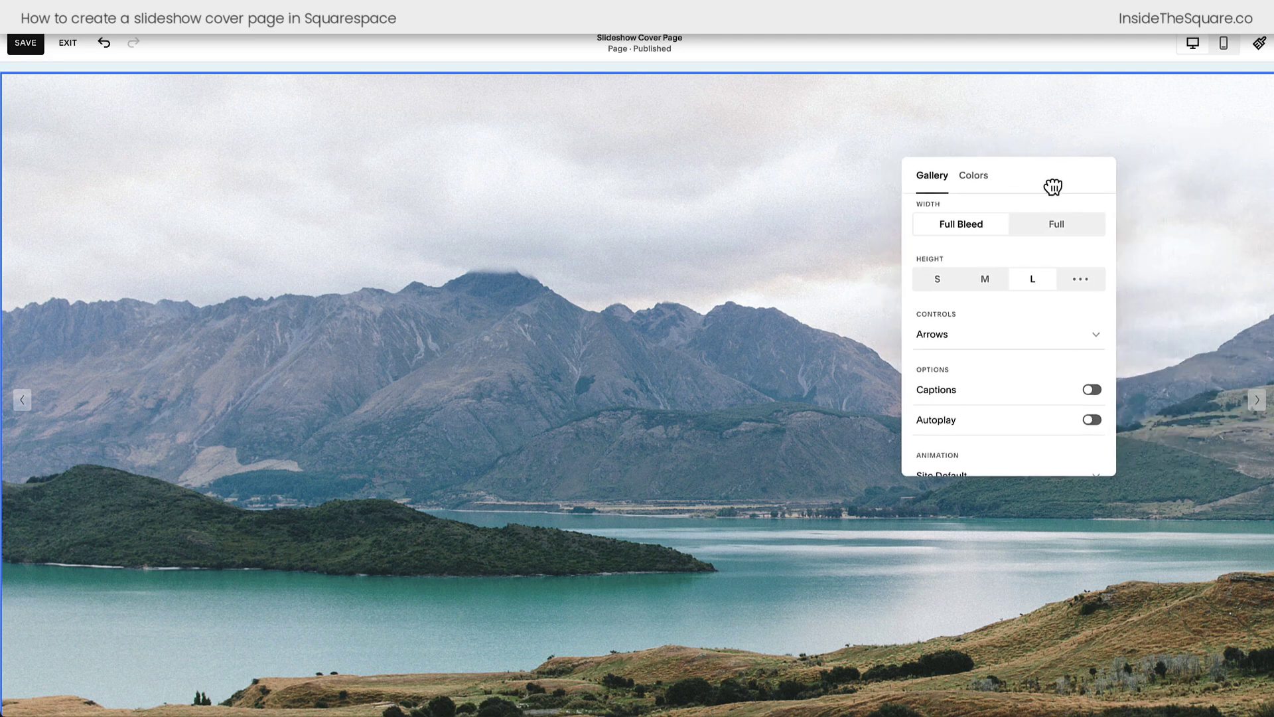
{"action": "scroll", "coordinate": [1026, 345], "scroll_direction": "down", "scroll_amount": 1}
{"action": "left_click", "coordinate": [1023, 332]}
{"action": "left_click", "coordinate": [1004, 347]}
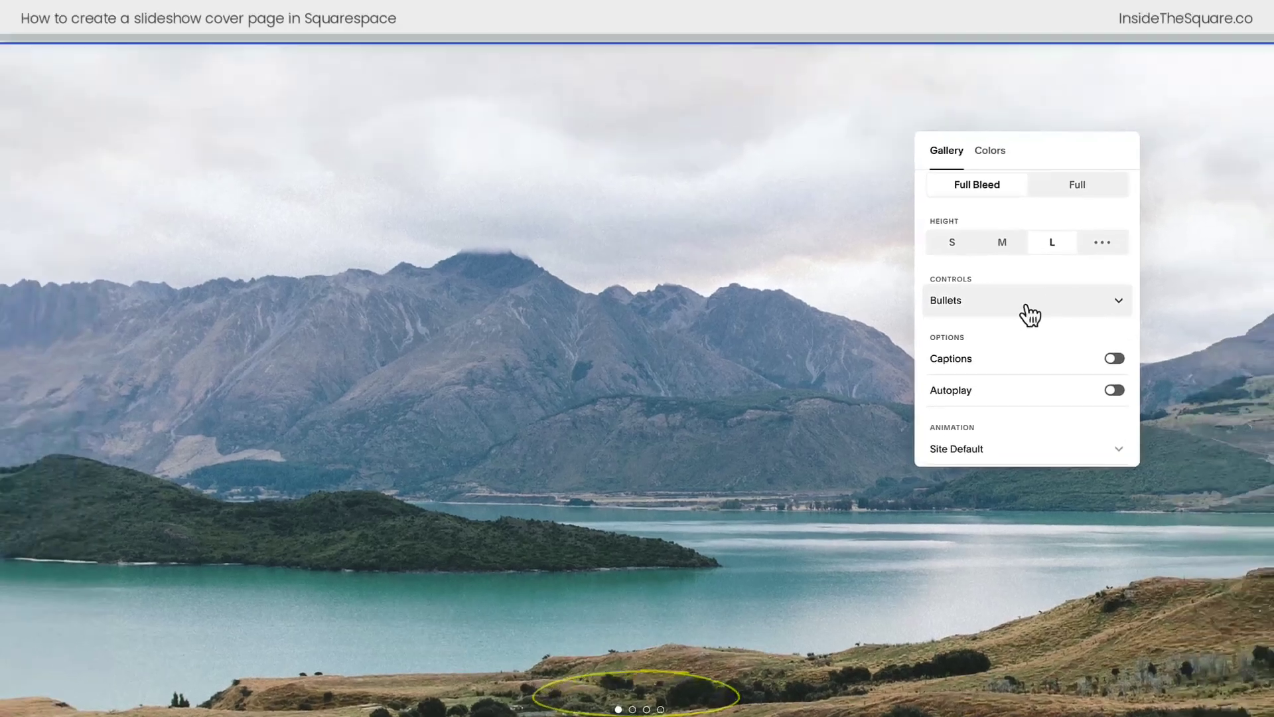
{"action": "left_click", "coordinate": [1118, 207]}
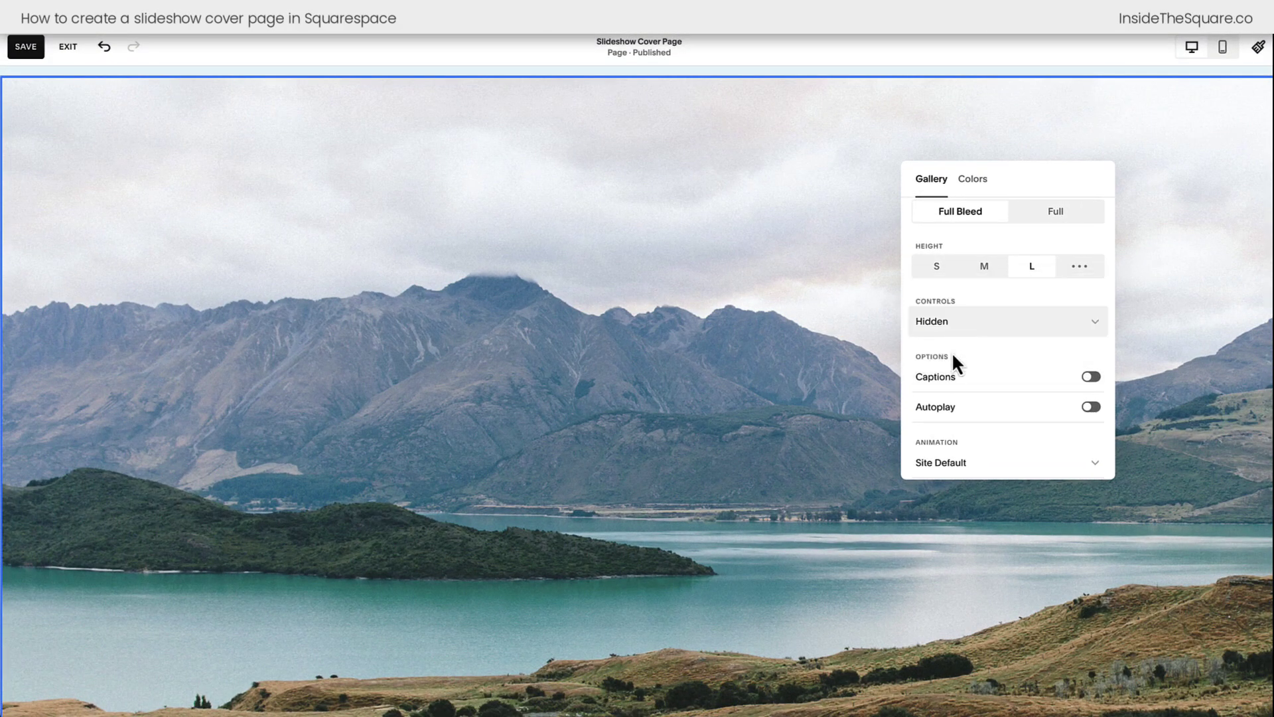
{"action": "left_click", "coordinate": [953, 352]}
Turn on slideshow Autoplay with a 5-second slide duration.
{"action": "left_click", "coordinate": [1091, 407]}
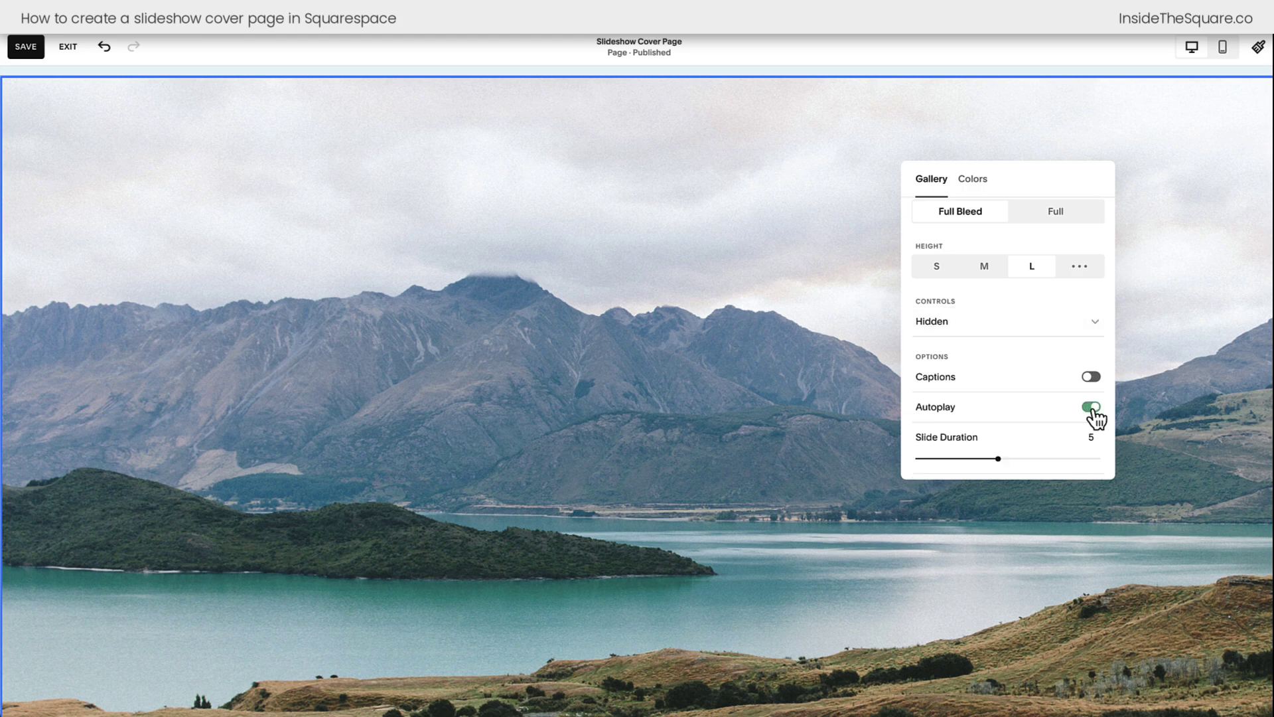
{"action": "scroll", "coordinate": [1039, 422], "scroll_direction": "down", "scroll_amount": 2}
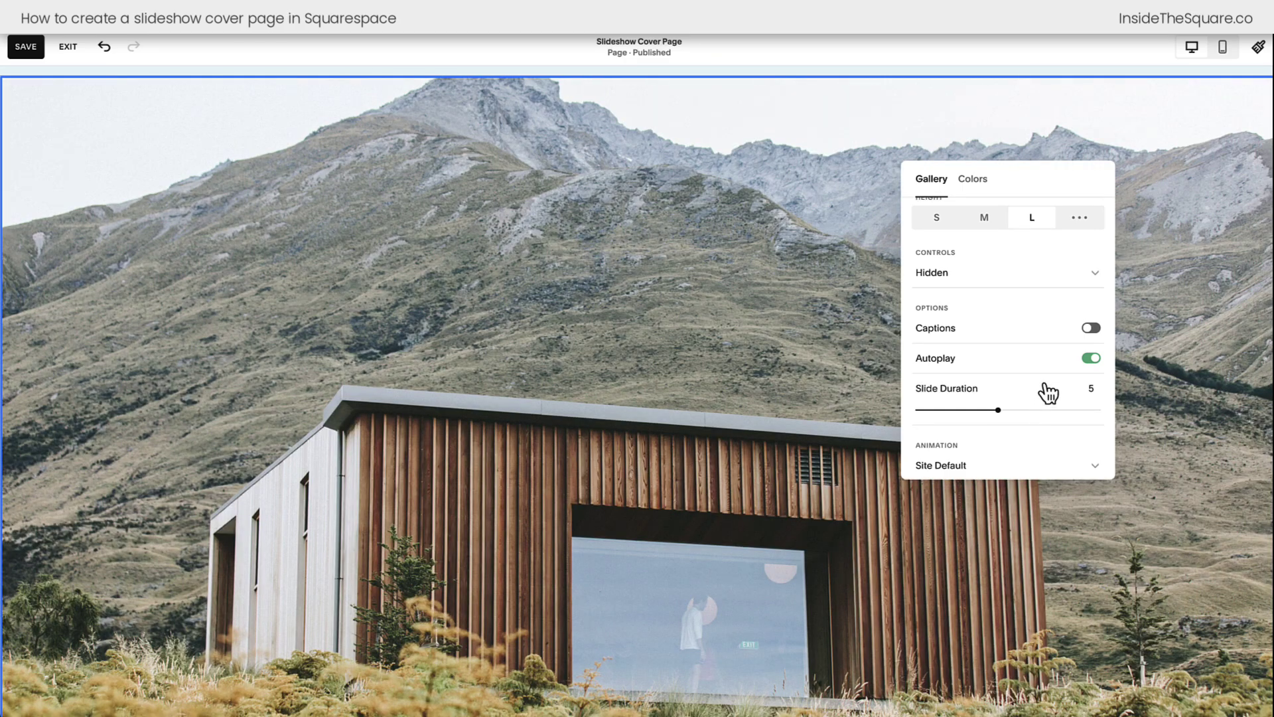
{"action": "scroll", "coordinate": [1040, 385], "scroll_direction": "down", "scroll_amount": 2}
Set the slide transition to No Animation after trying Fading and Vertical Panels.
{"action": "left_click", "coordinate": [1038, 382]}
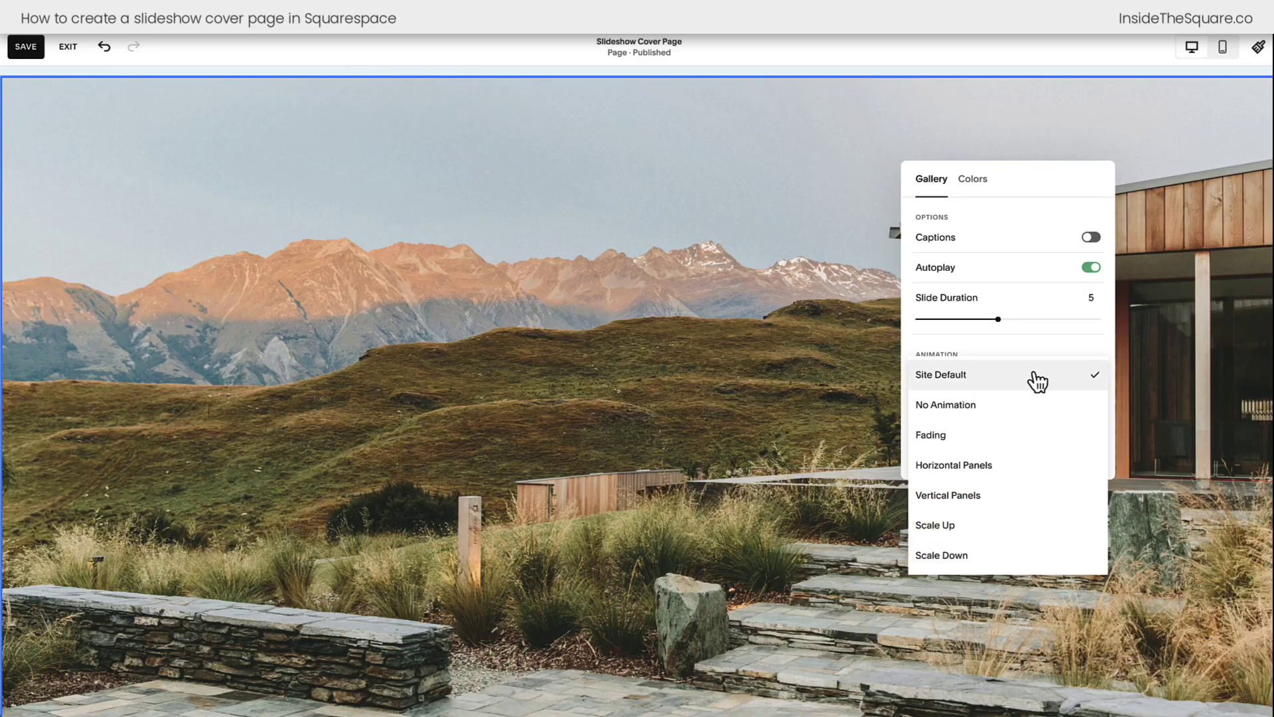
{"action": "left_click", "coordinate": [995, 435]}
{"action": "left_click", "coordinate": [1025, 384]}
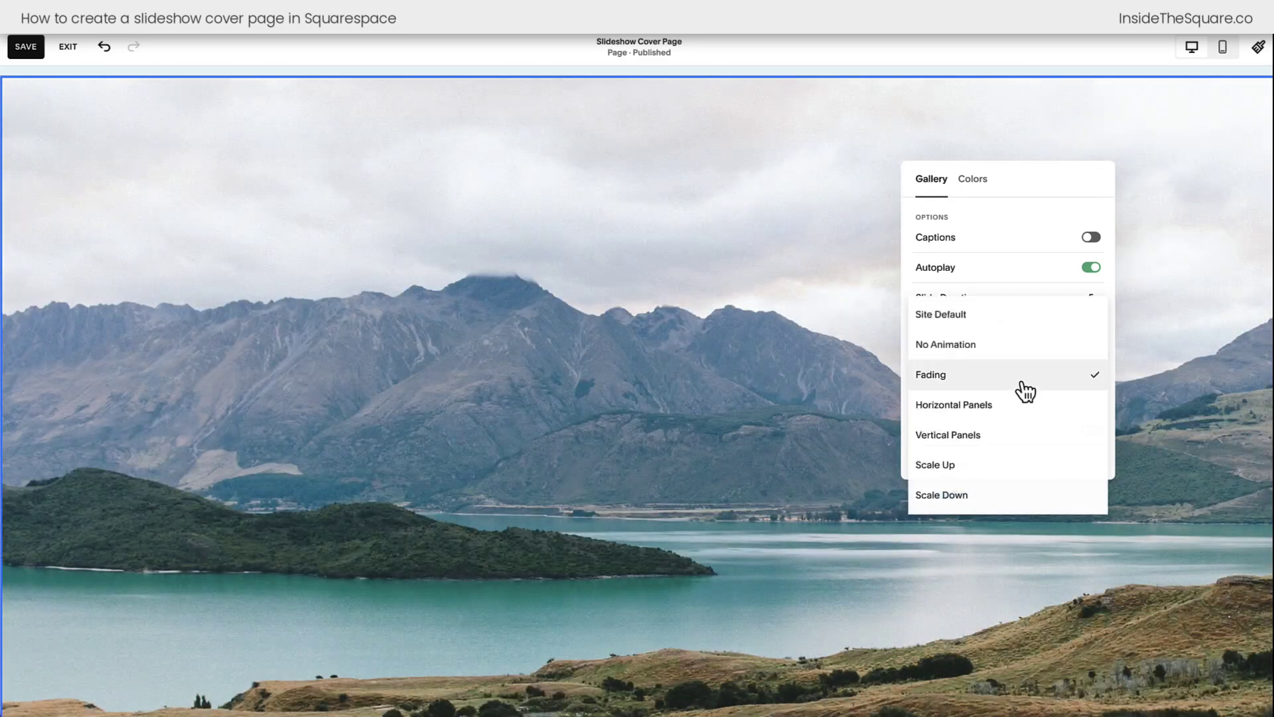
{"action": "left_click", "coordinate": [1022, 443]}
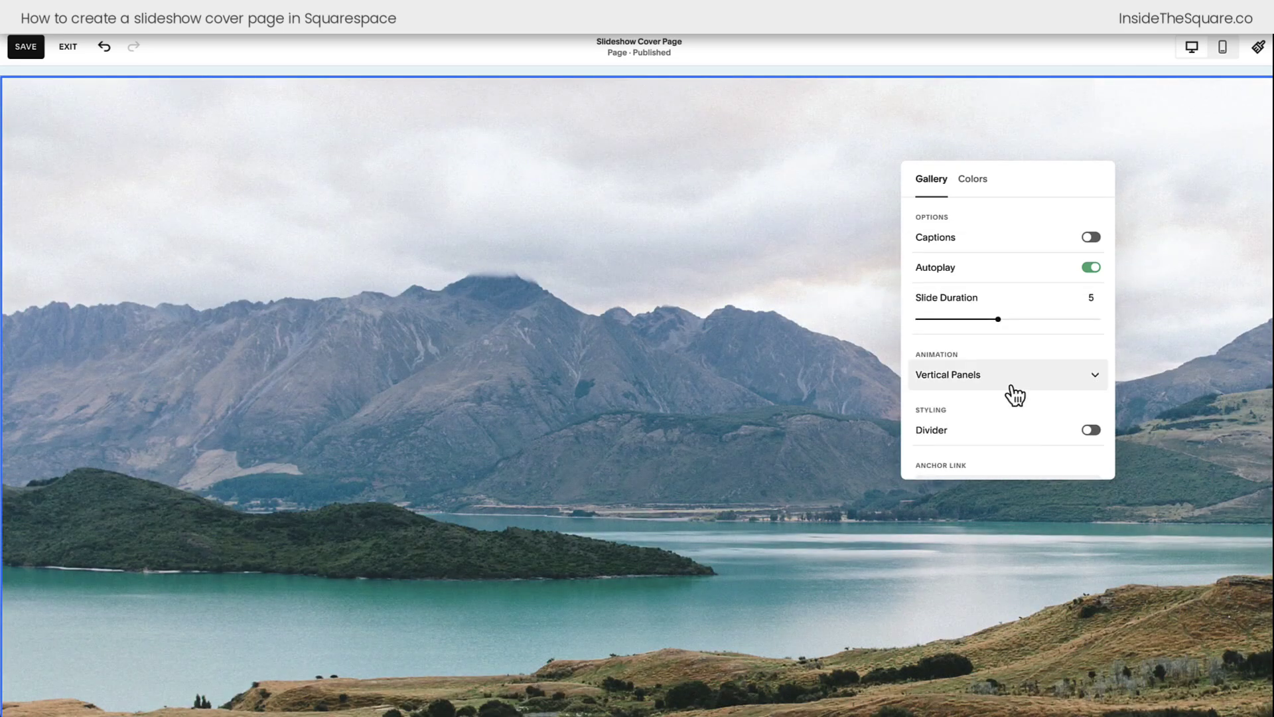
{"action": "left_click", "coordinate": [1011, 388]}
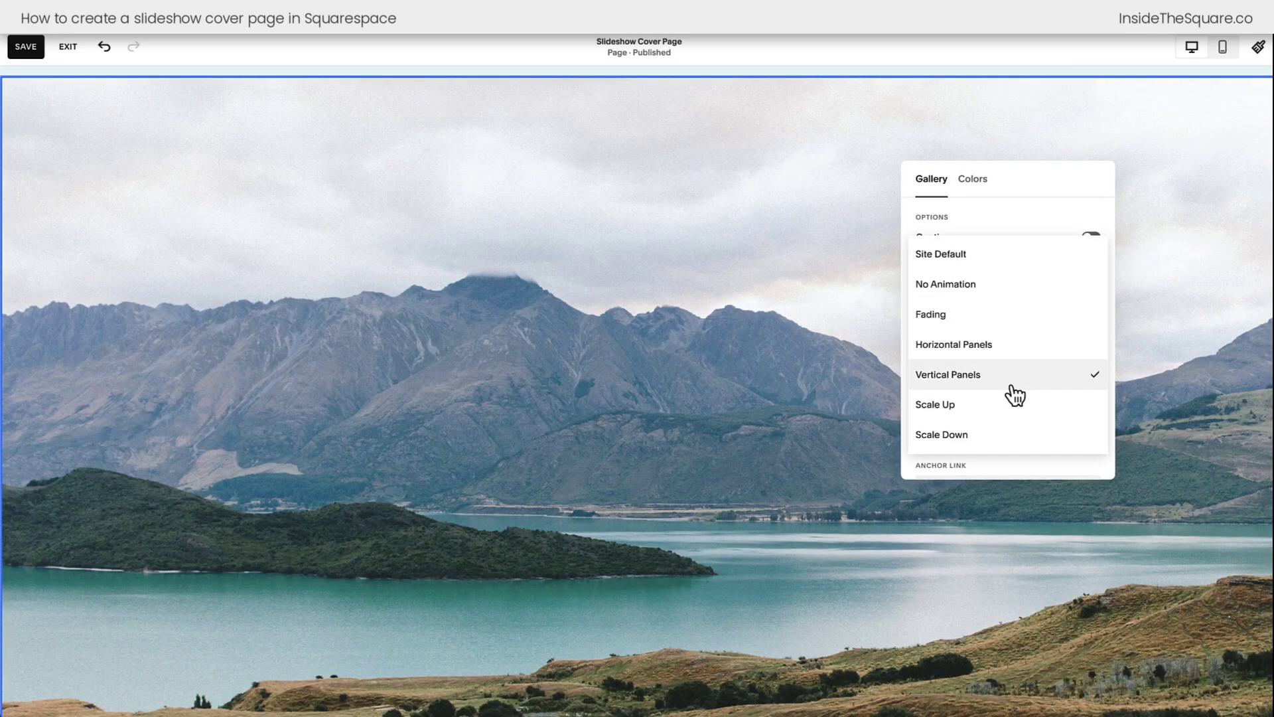
{"action": "left_click", "coordinate": [1008, 299]}
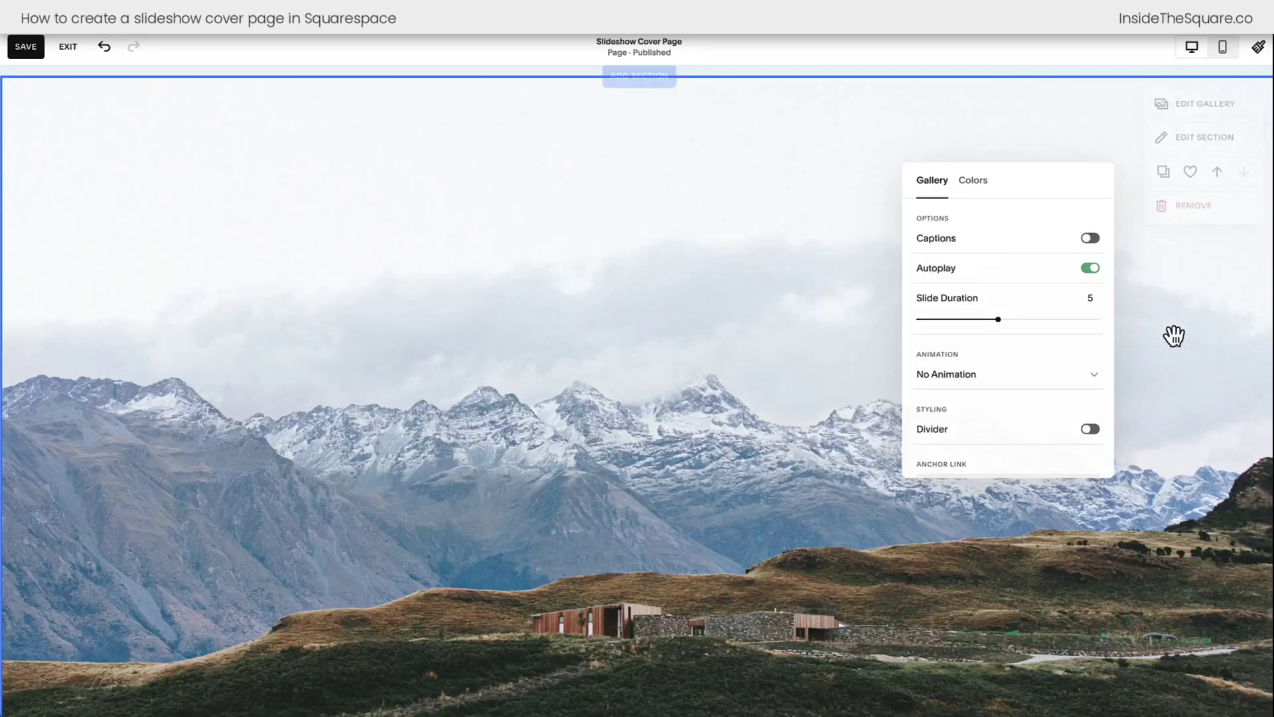
Reorder the gallery images, putting the snowy mountain fourth and the cabin third.
{"action": "left_click", "coordinate": [1172, 336]}
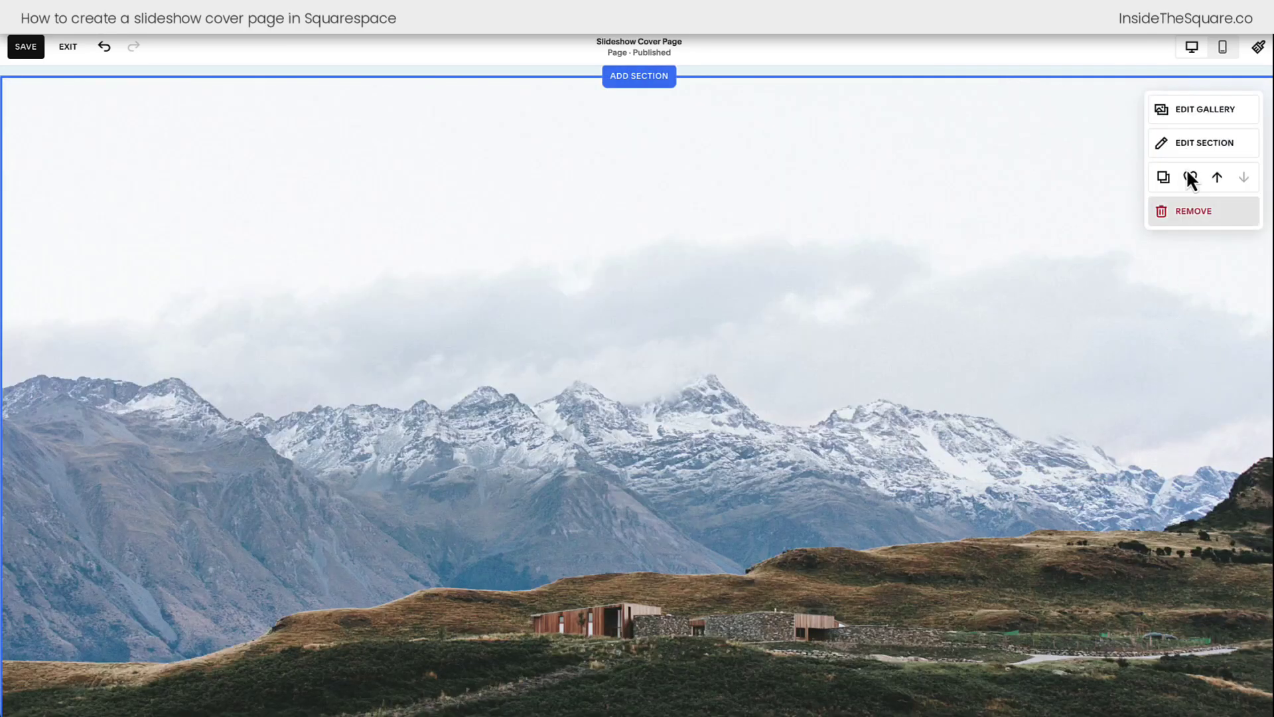
{"action": "left_click", "coordinate": [1191, 125]}
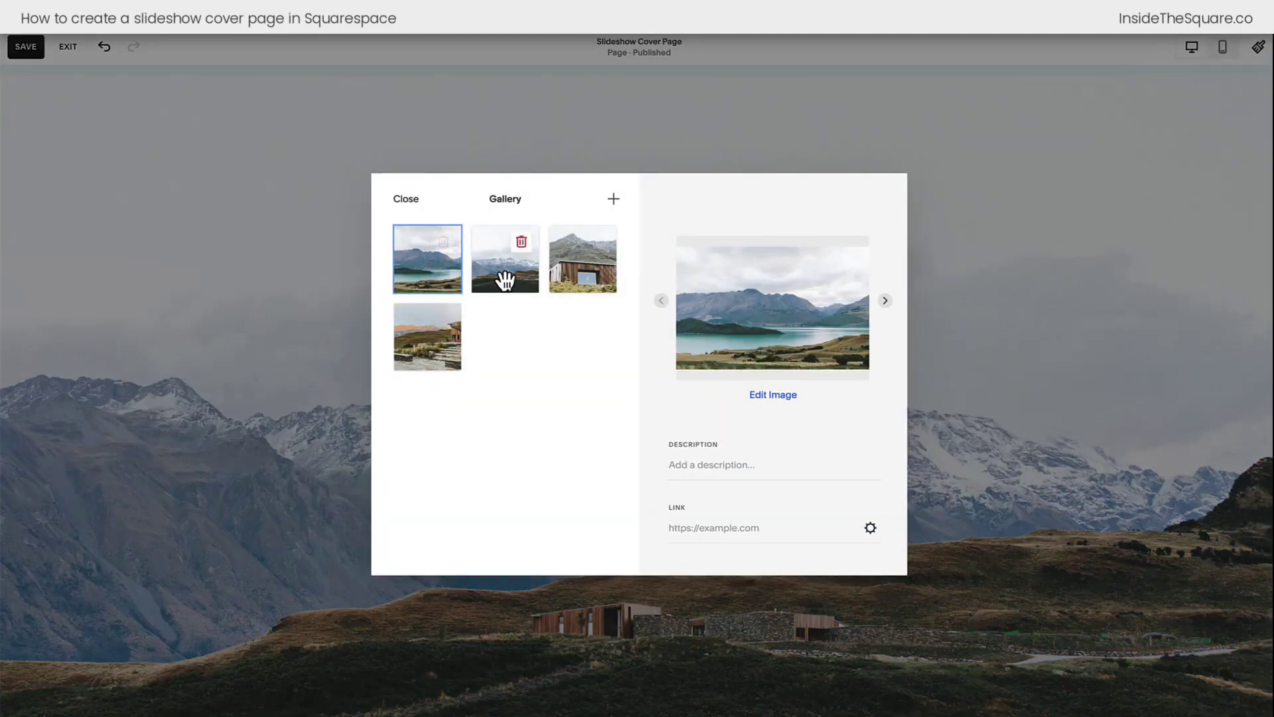
{"action": "mouse_move", "coordinate": [454, 336]}
{"action": "left_click_drag", "start_coordinate": [498, 276], "coordinate": [427, 336]}
{"action": "left_click_drag", "start_coordinate": [540, 287], "coordinate": [589, 278]}
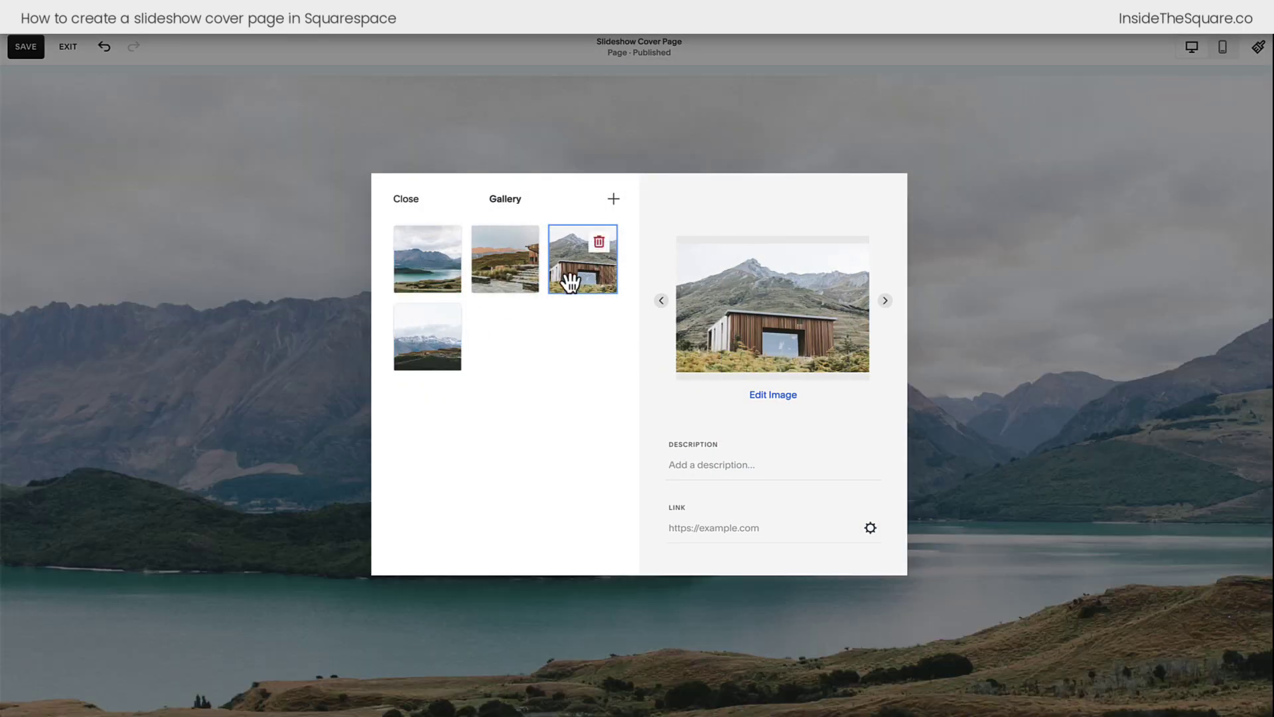
Review the add-images options and gallery images, selecting the fourth image, then close the gallery editor.
{"action": "left_click", "coordinate": [614, 199]}
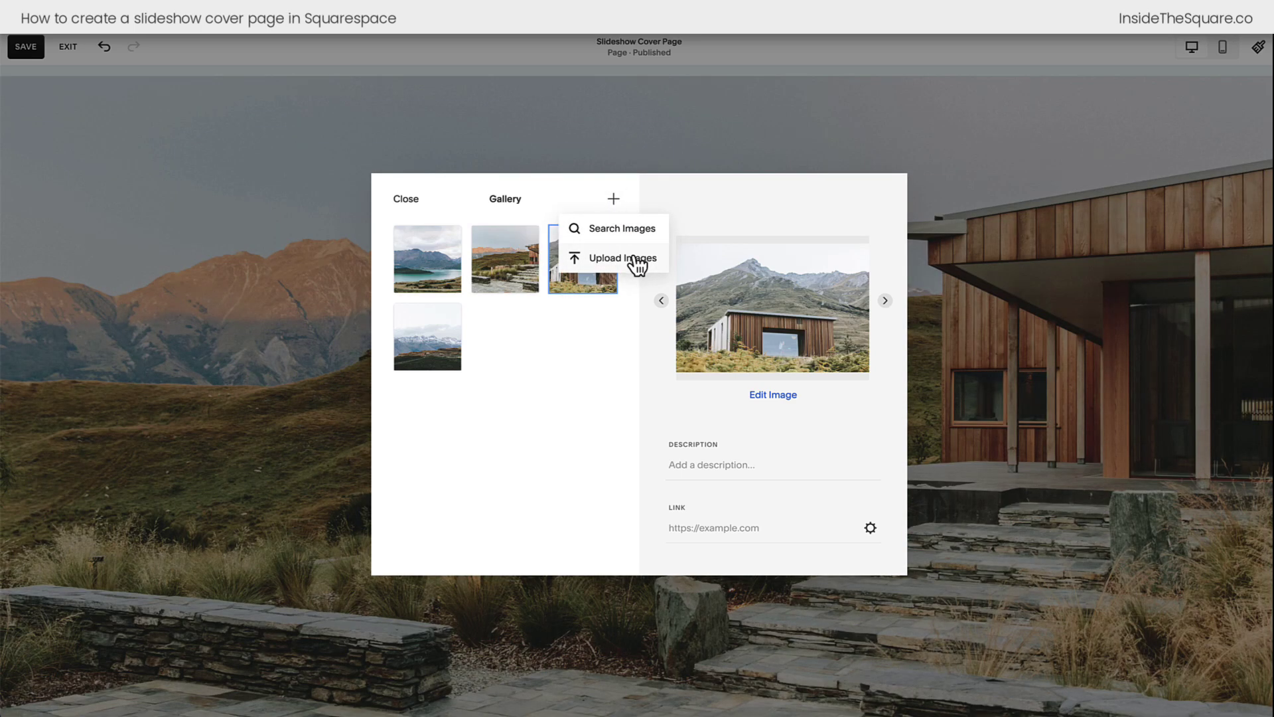
{"action": "left_click", "coordinate": [762, 534]}
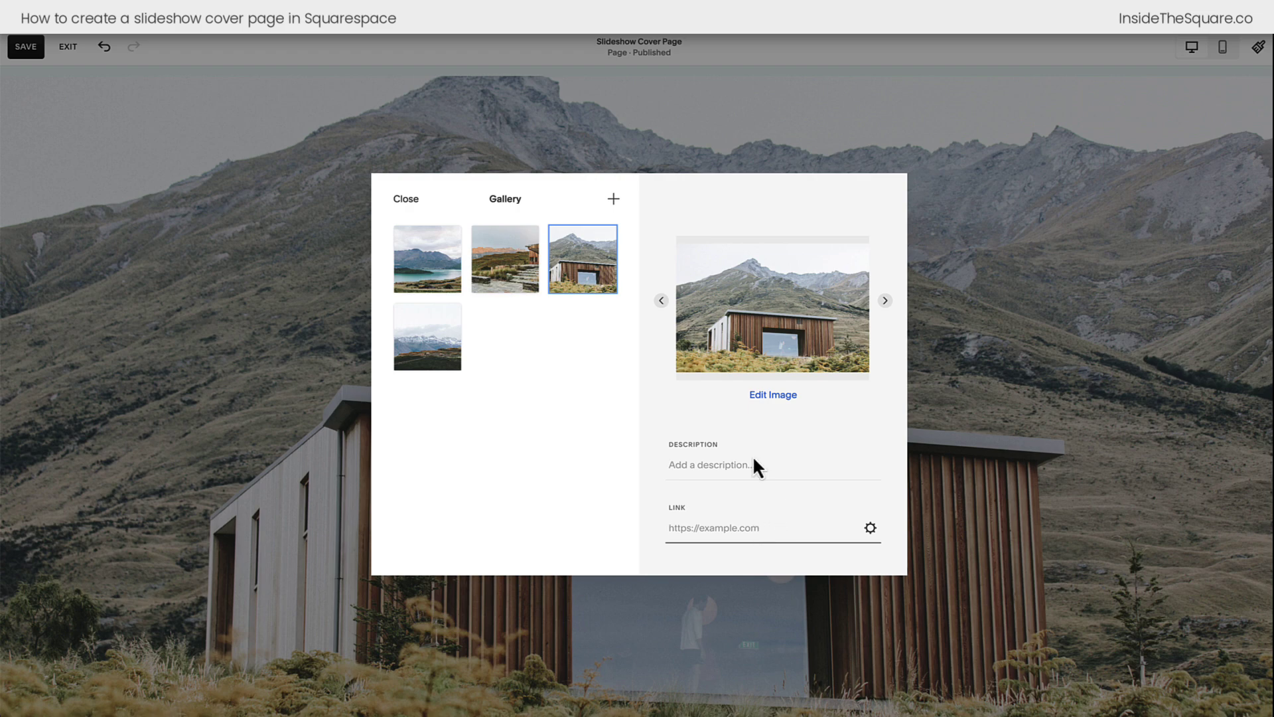
{"action": "left_click", "coordinate": [506, 286]}
{"action": "left_click", "coordinate": [455, 276]}
{"action": "left_click", "coordinate": [449, 374]}
{"action": "left_click", "coordinate": [160, 266]}
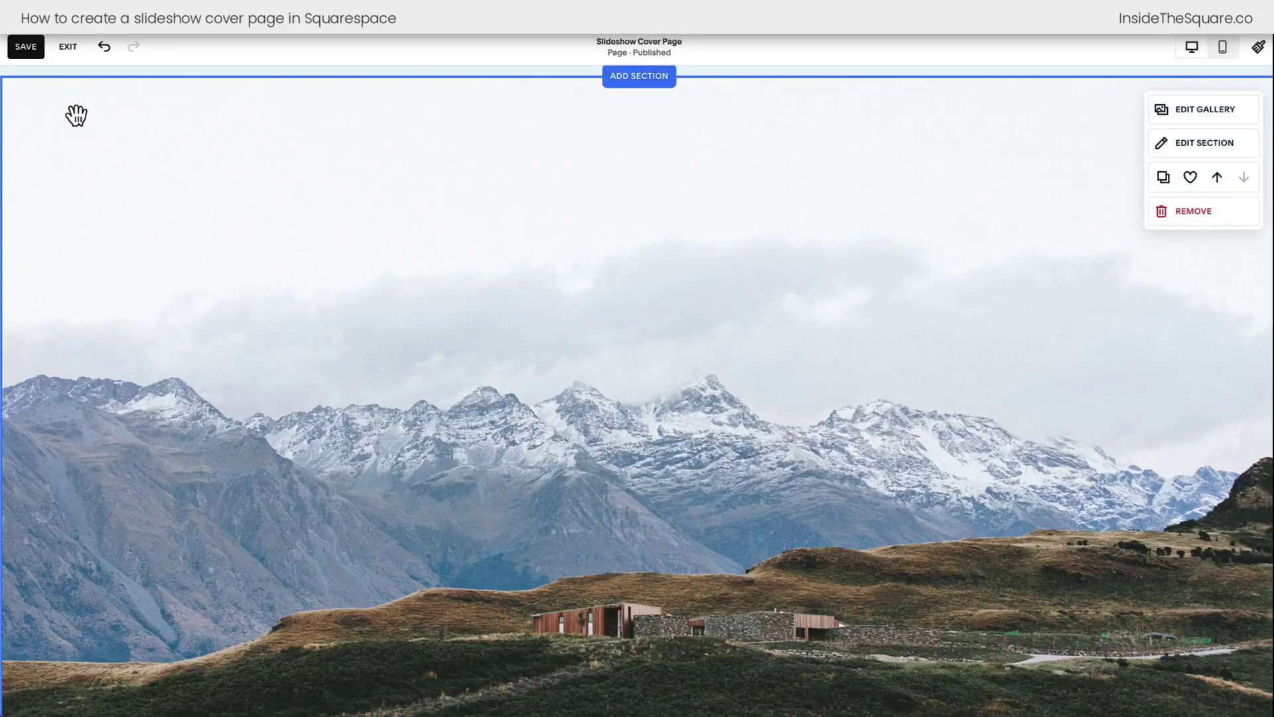
Save the page, then delete the Choose Your Own Adventure section.
{"action": "left_click", "coordinate": [27, 46]}
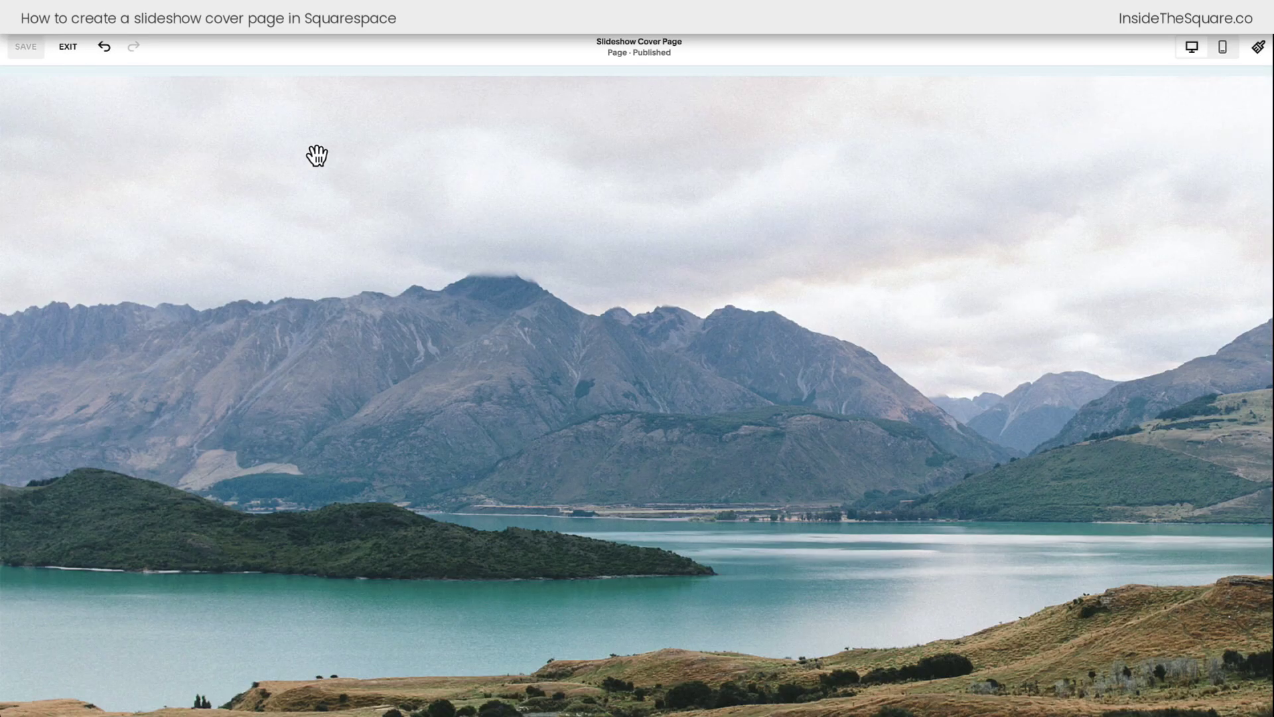
{"action": "scroll", "coordinate": [316, 155], "scroll_direction": "up", "scroll_amount": 4}
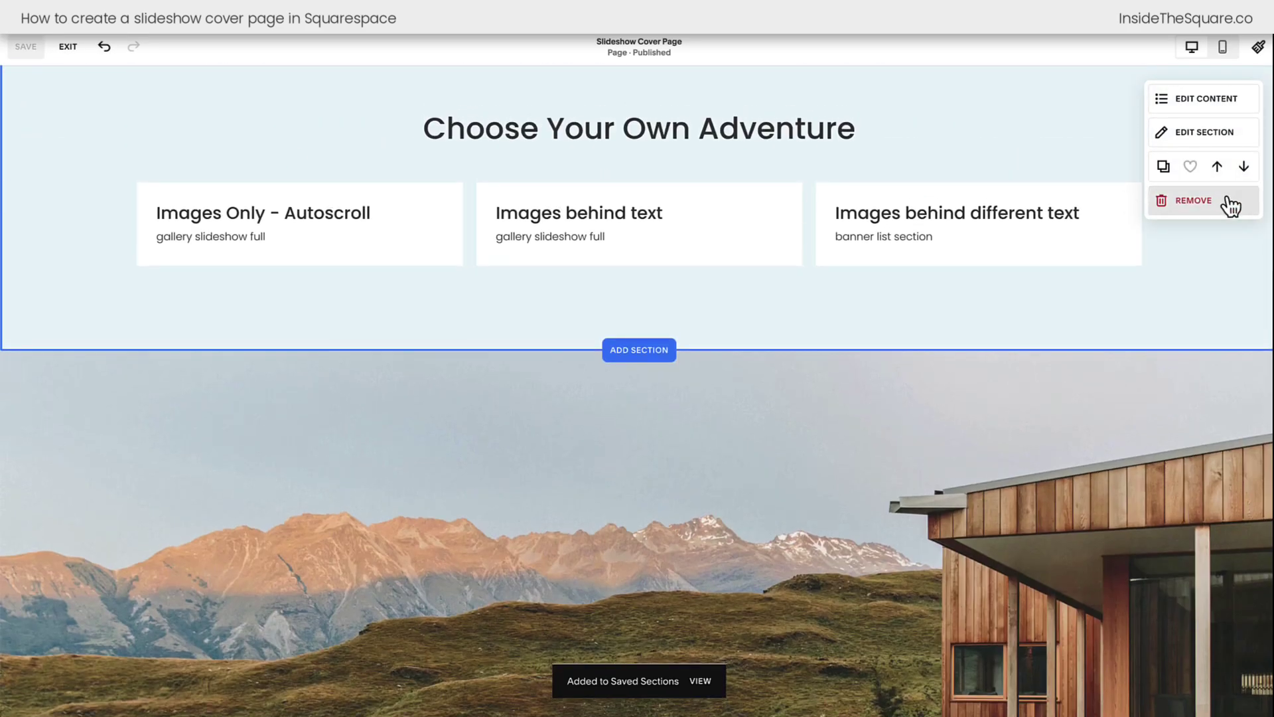
{"action": "left_click", "coordinate": [1219, 202]}
{"action": "left_click", "coordinate": [721, 406]}
Delete the title section at the top and save the page.
{"action": "scroll", "coordinate": [867, 232], "scroll_direction": "up", "scroll_amount": 4}
{"action": "left_click", "coordinate": [1191, 262]}
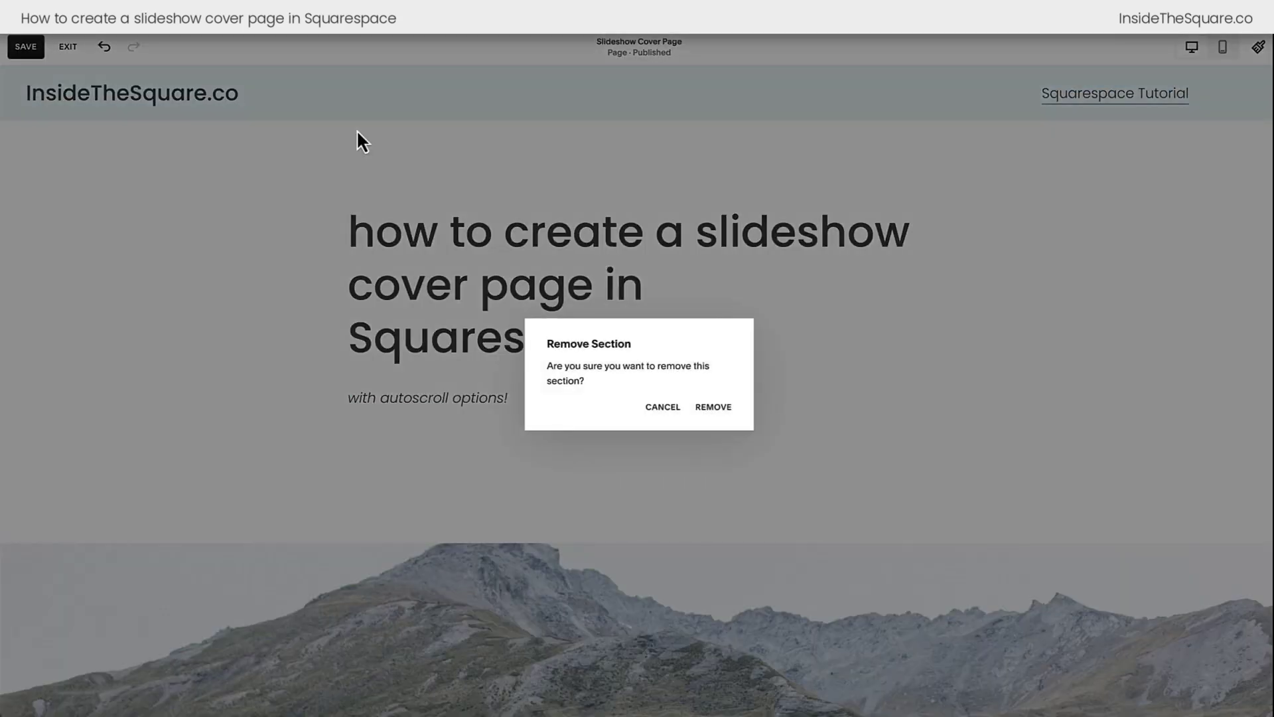
{"action": "left_click", "coordinate": [715, 407]}
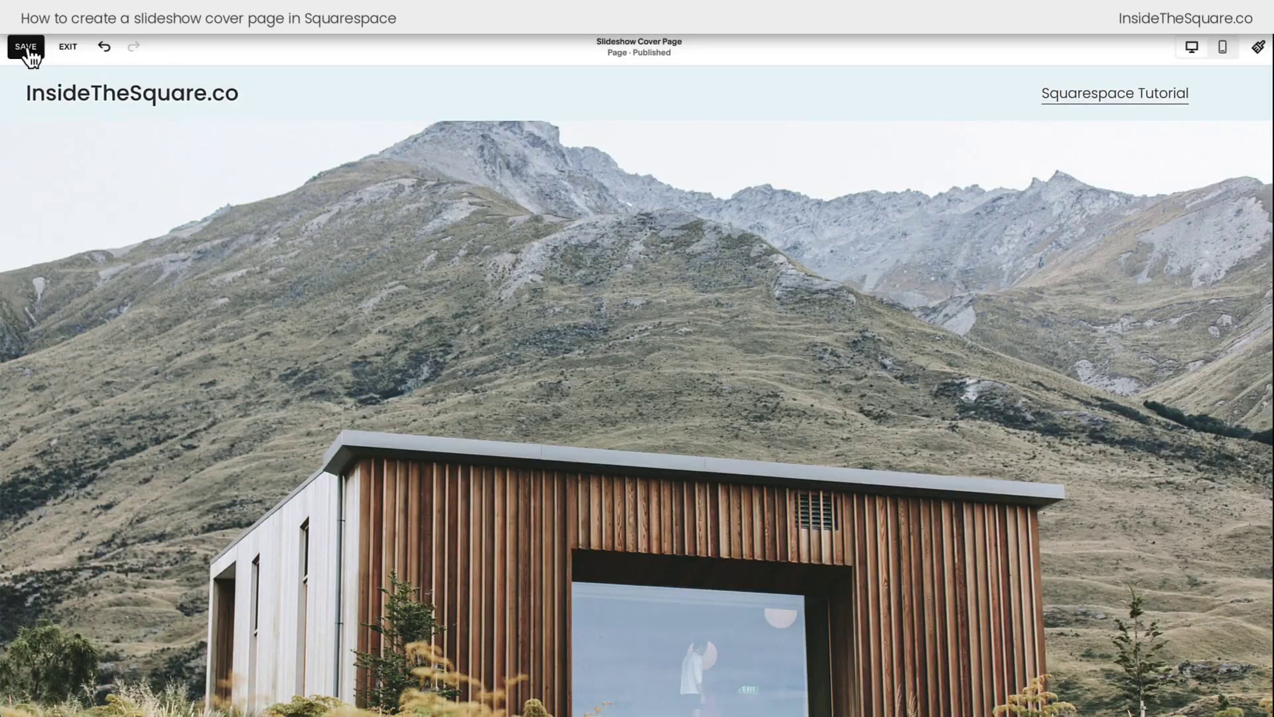
{"action": "left_click", "coordinate": [26, 47]}
Switch off Show Header in the Slideshow Cover Page's Navigation settings and save.
{"action": "left_click", "coordinate": [69, 47]}
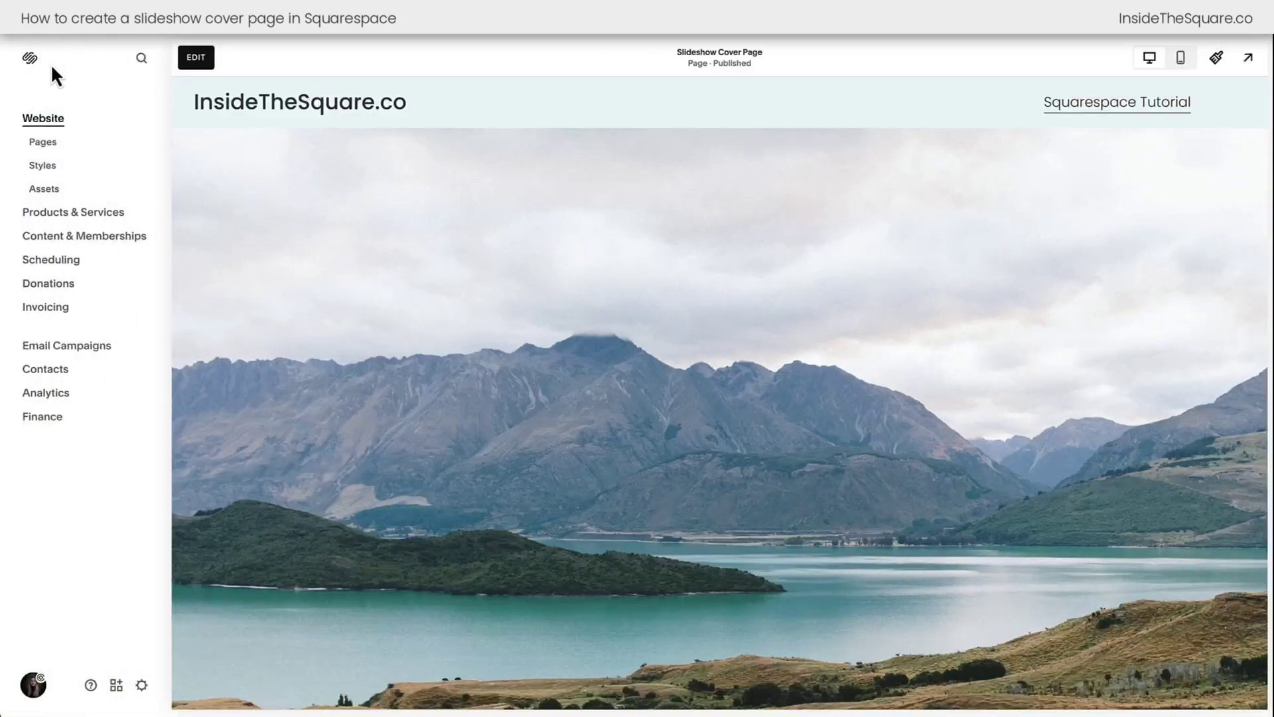
{"action": "left_click", "coordinate": [57, 142]}
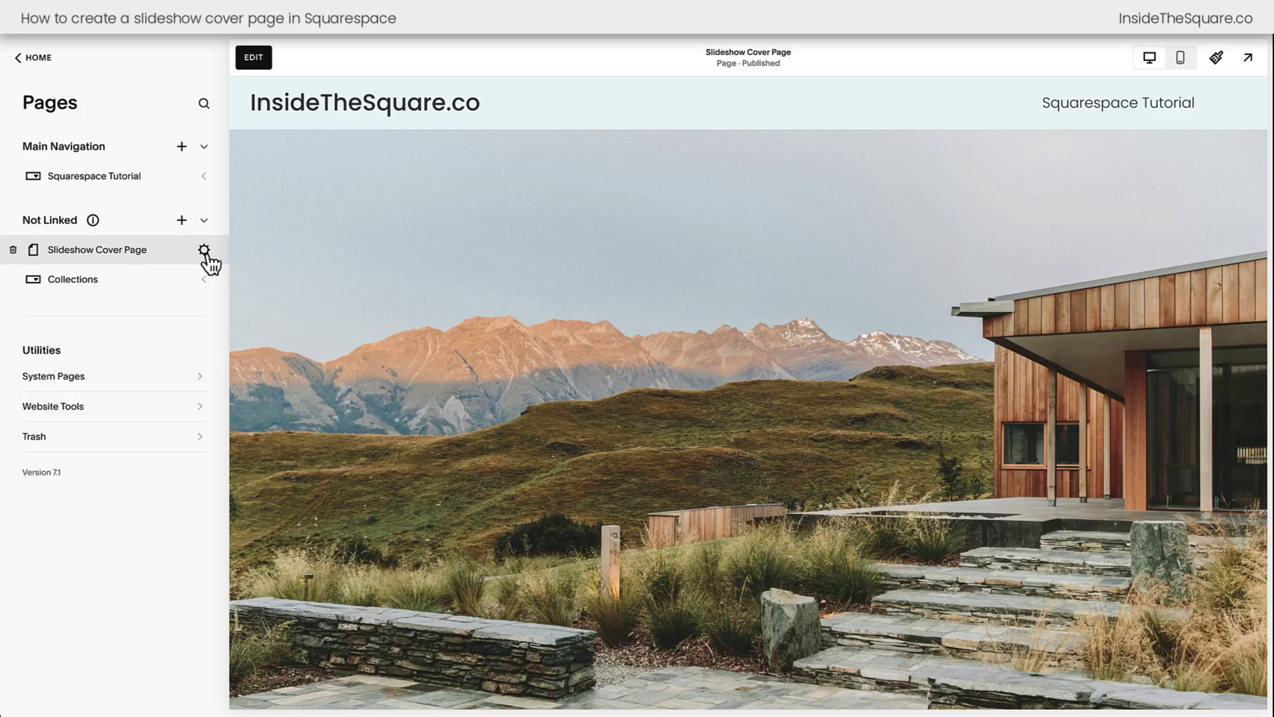
{"action": "left_click", "coordinate": [205, 254]}
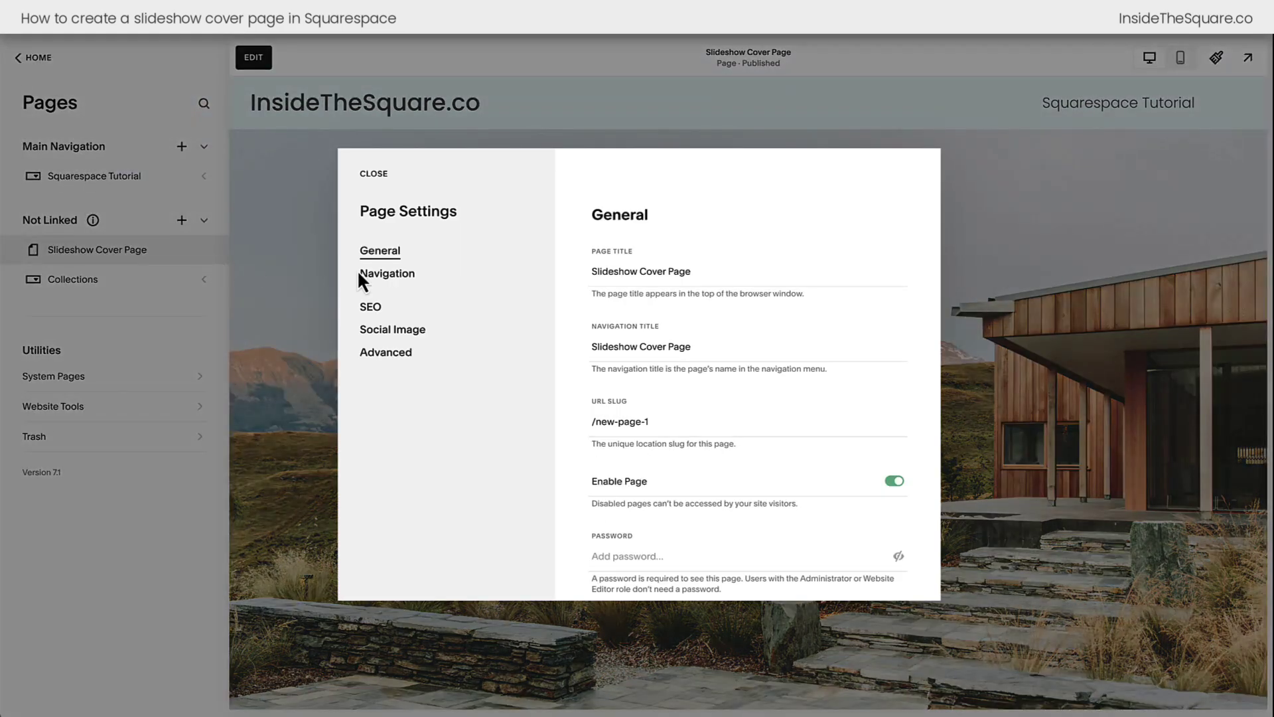
{"action": "left_click", "coordinate": [419, 280]}
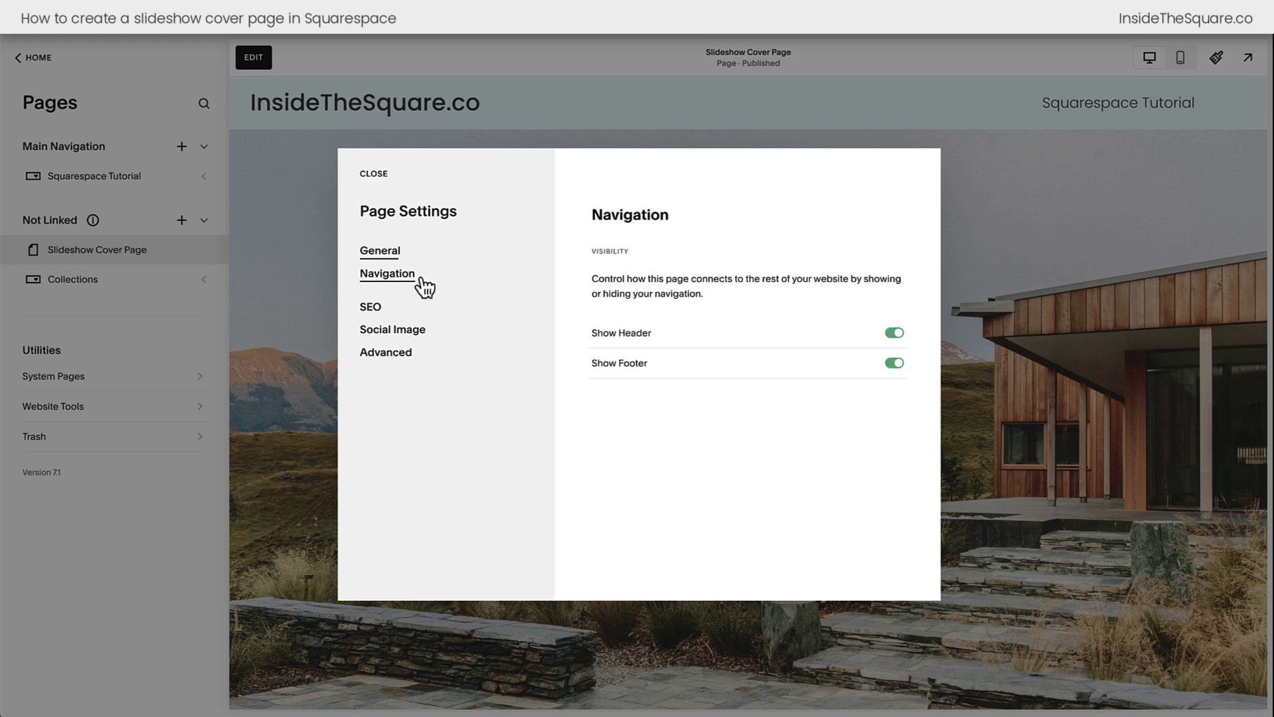
{"action": "left_click", "coordinate": [641, 341]}
{"action": "left_click", "coordinate": [633, 364]}
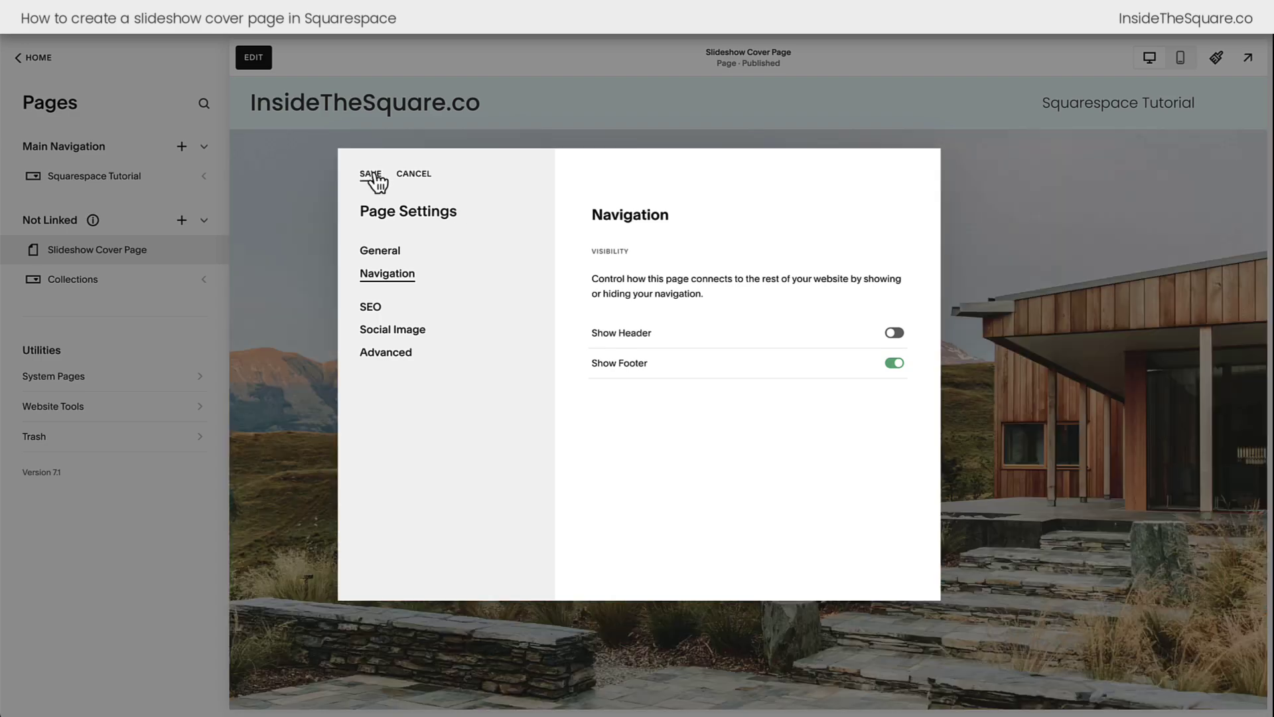
{"action": "left_click", "coordinate": [371, 175]}
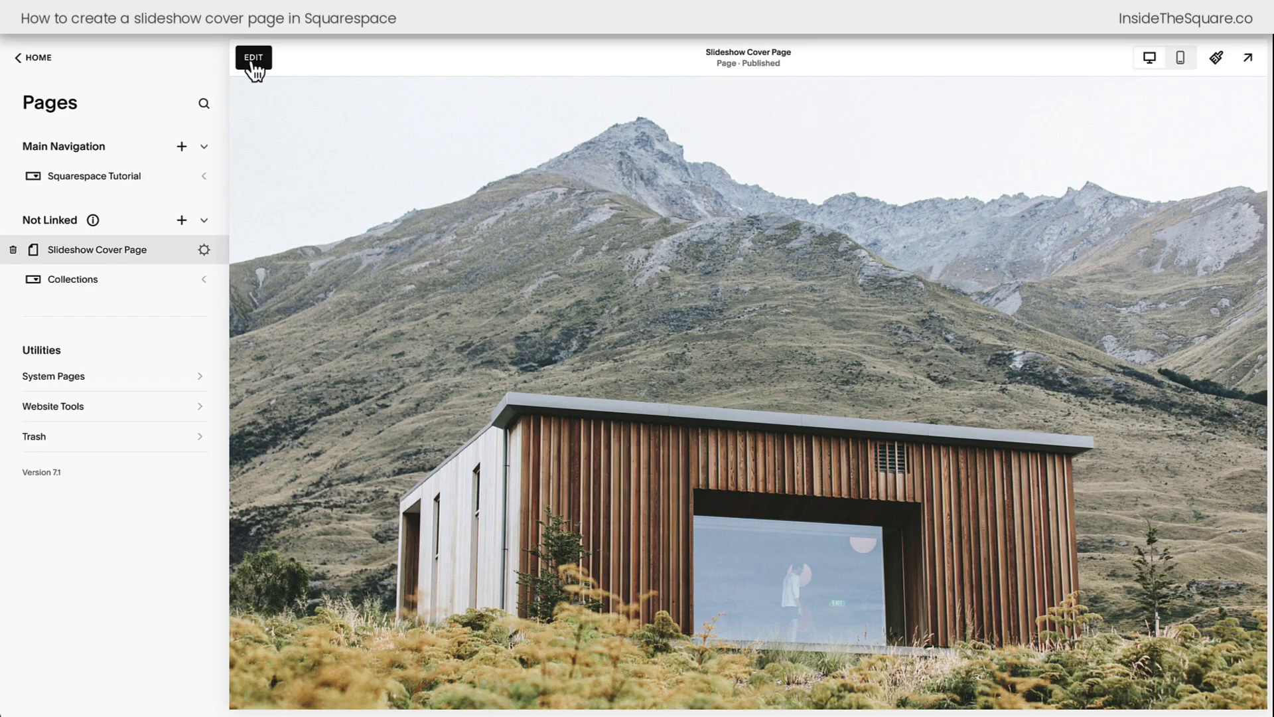
Insert the teal 'Take a minute' intro layout with a Sign up button below the slideshow.
{"action": "left_click", "coordinate": [252, 61]}
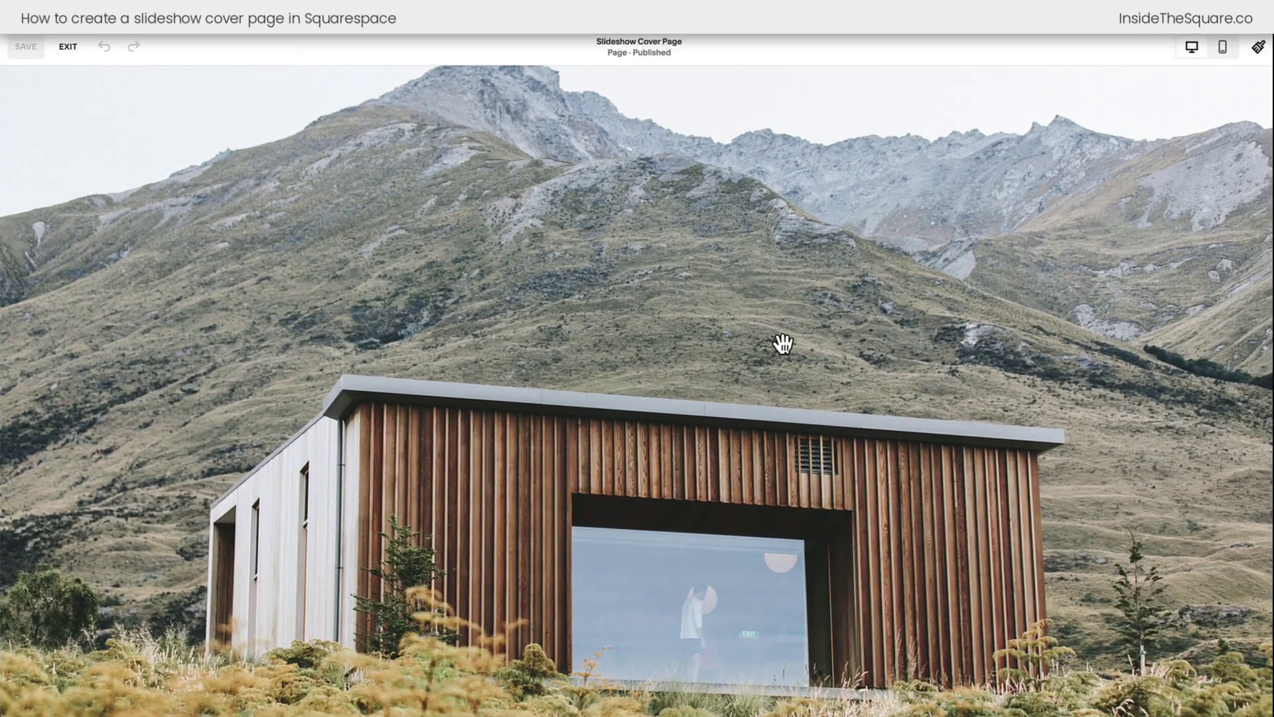
{"action": "mouse_move", "coordinate": [667, 370]}
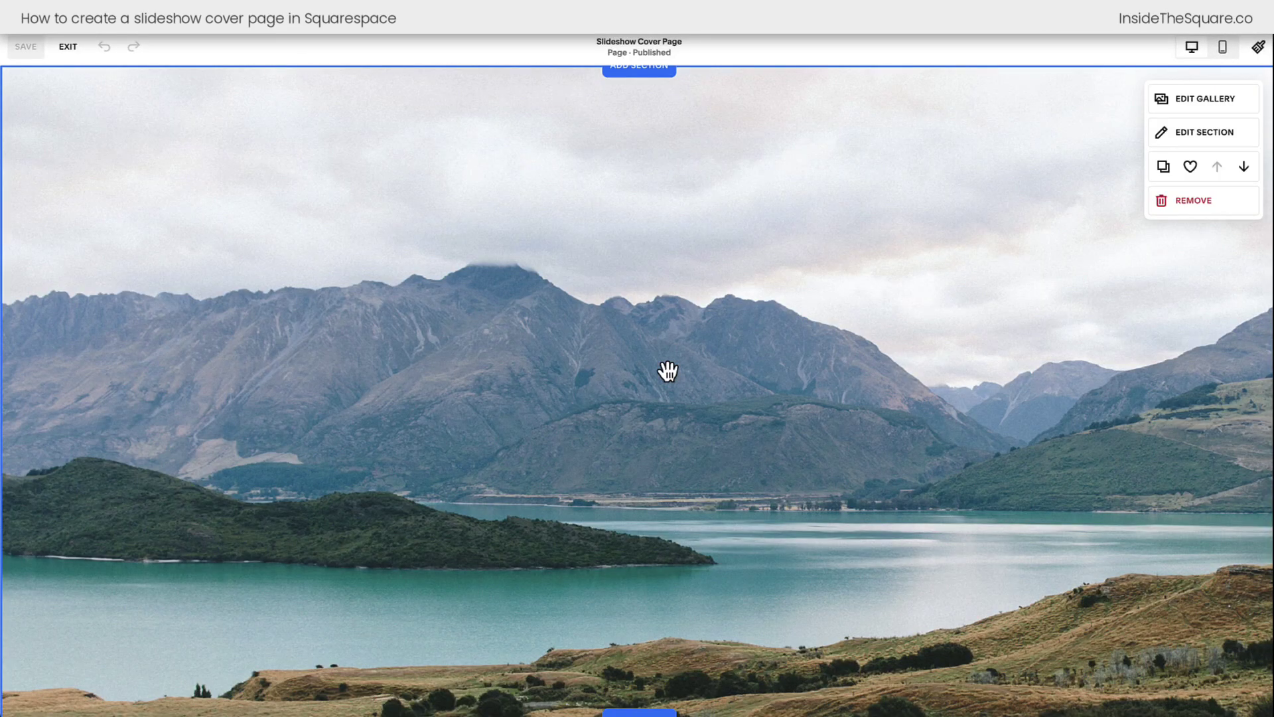
{"action": "scroll", "coordinate": [668, 370], "scroll_direction": "down", "scroll_amount": 3}
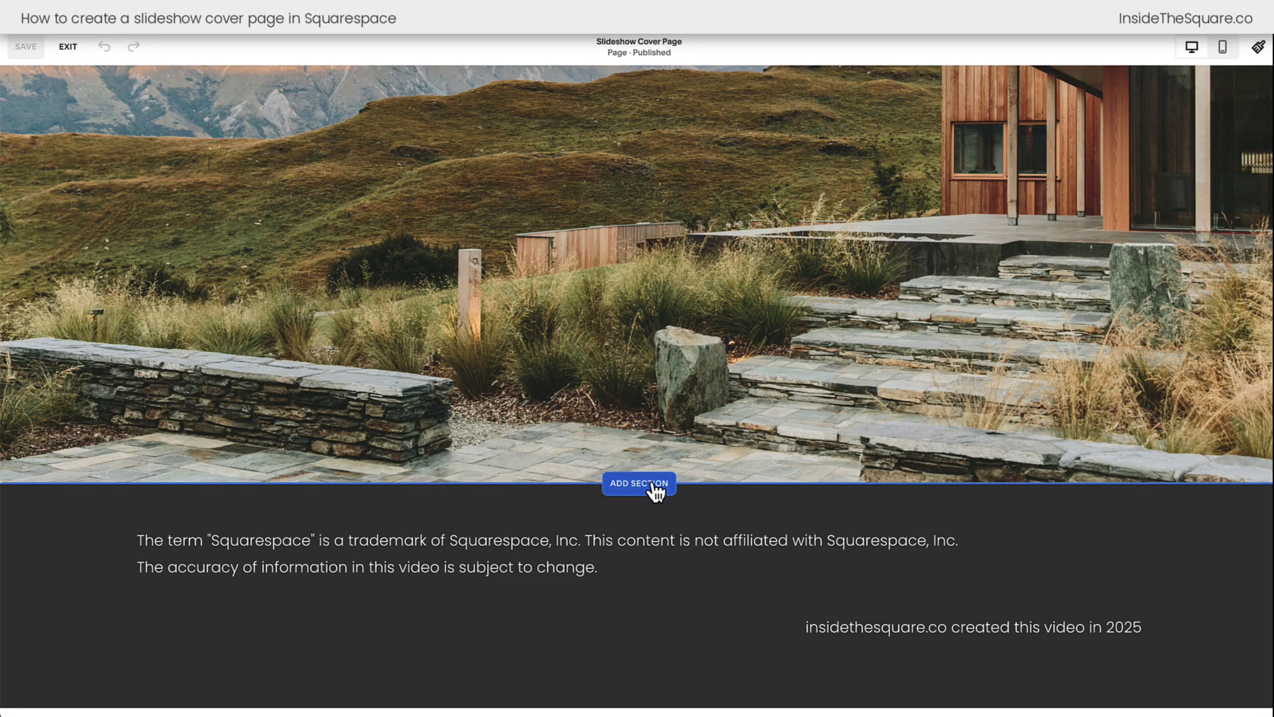
{"action": "left_click", "coordinate": [653, 487]}
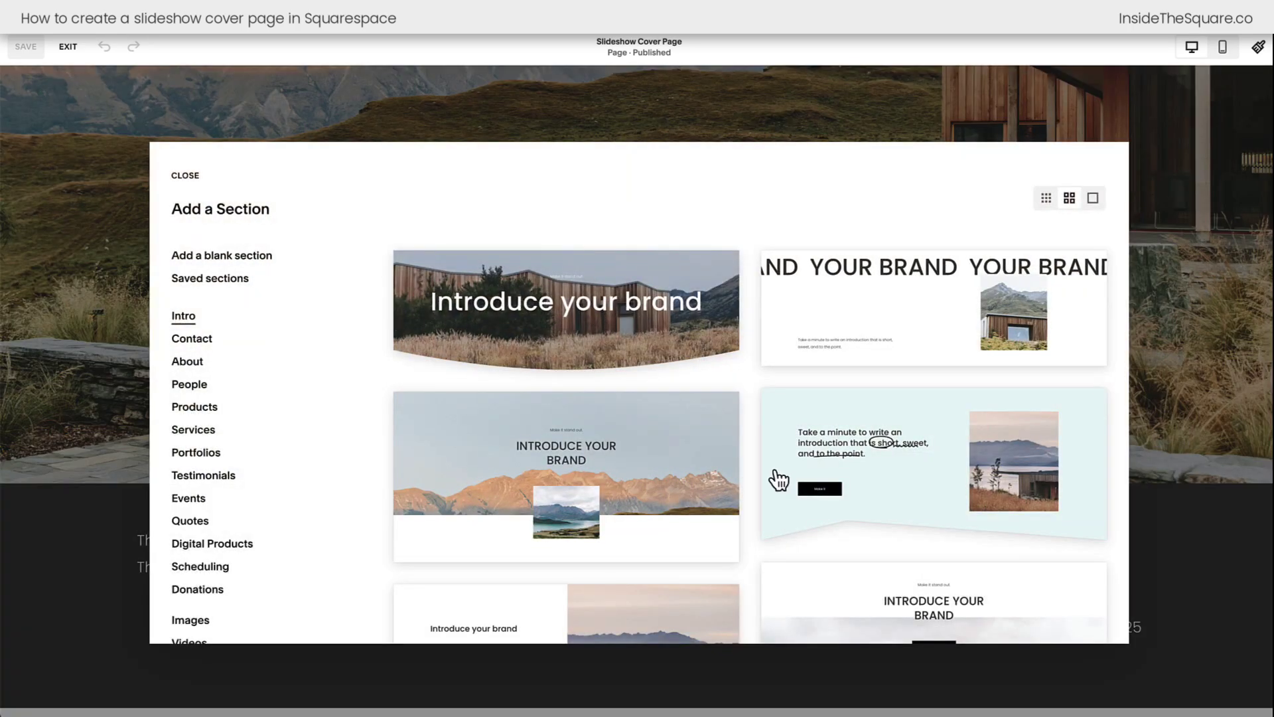
{"action": "scroll", "coordinate": [768, 476], "scroll_direction": "down", "scroll_amount": 6}
{"action": "scroll", "coordinate": [774, 477], "scroll_direction": "down", "scroll_amount": 4}
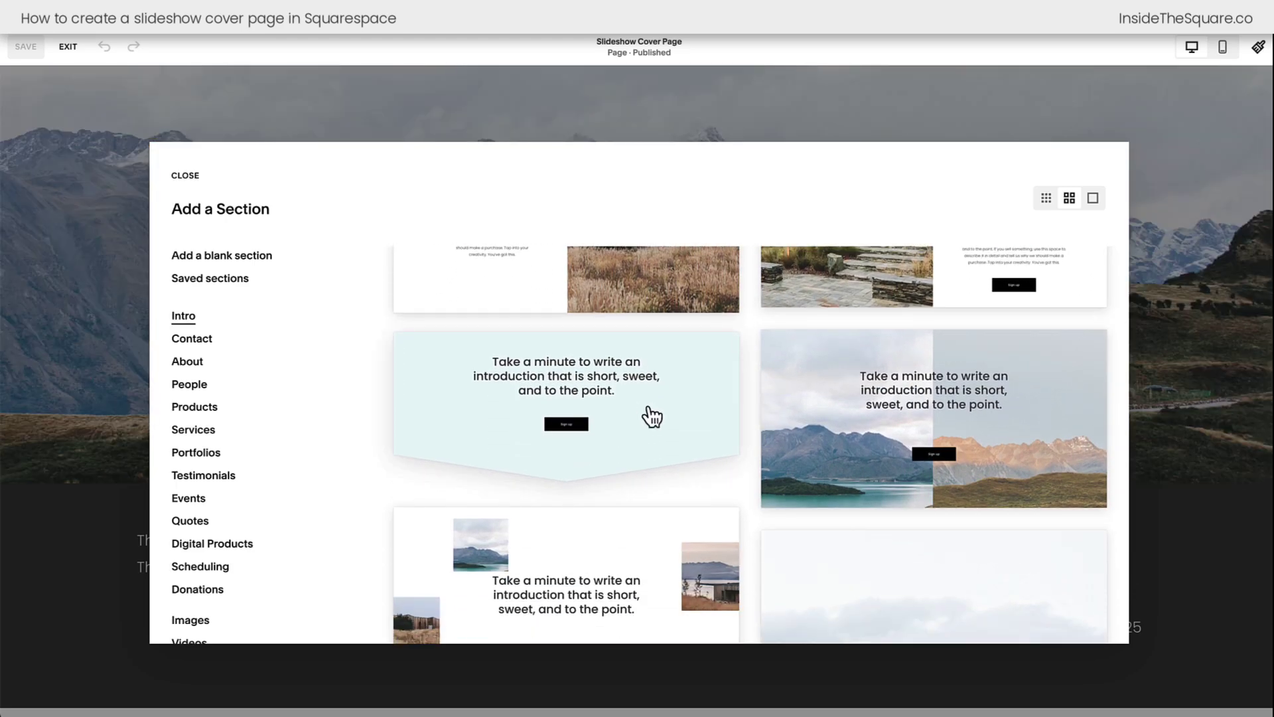
{"action": "left_click", "coordinate": [651, 416]}
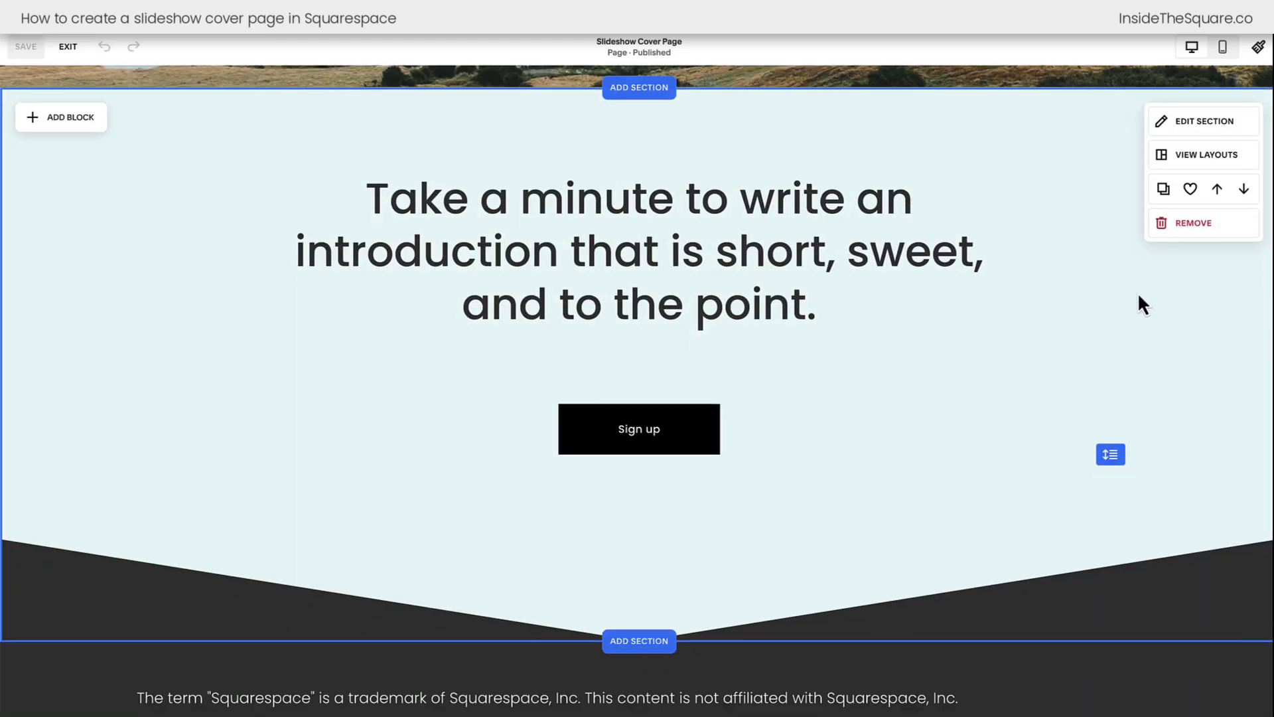
Set the intro section's height to L and switch off its angled divider.
{"action": "left_click", "coordinate": [1179, 128]}
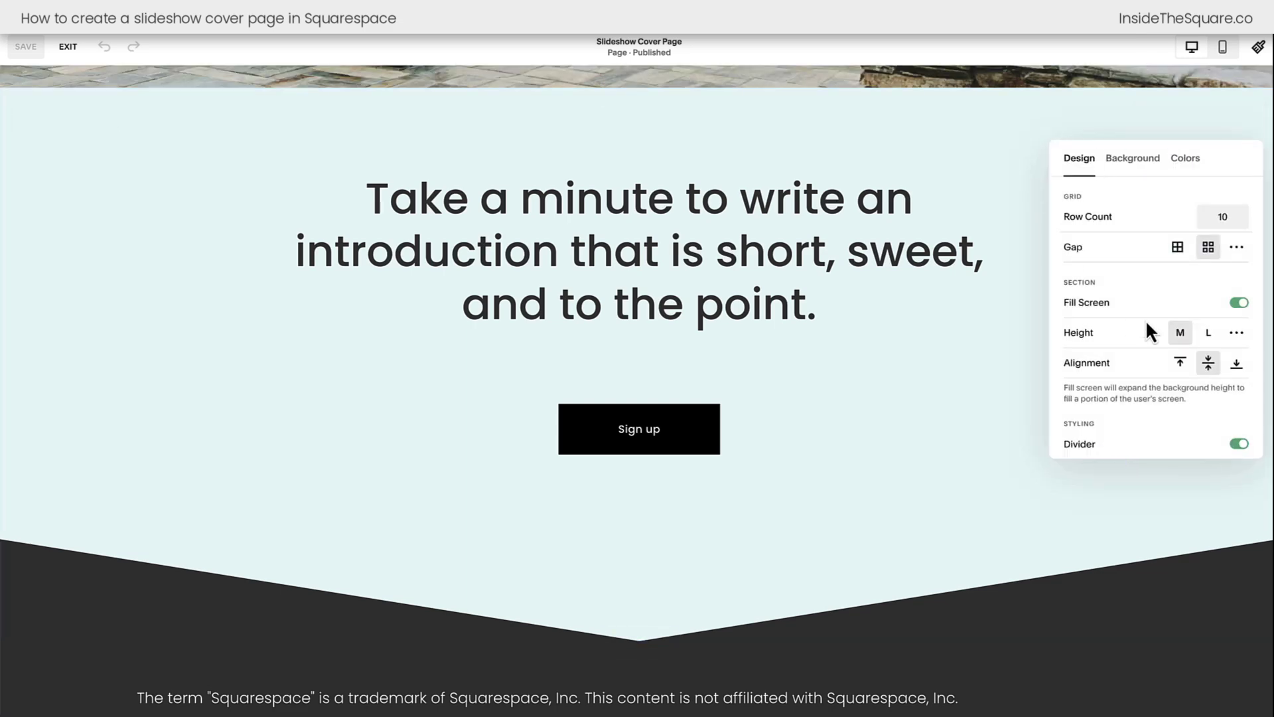
{"action": "left_click", "coordinate": [1208, 333]}
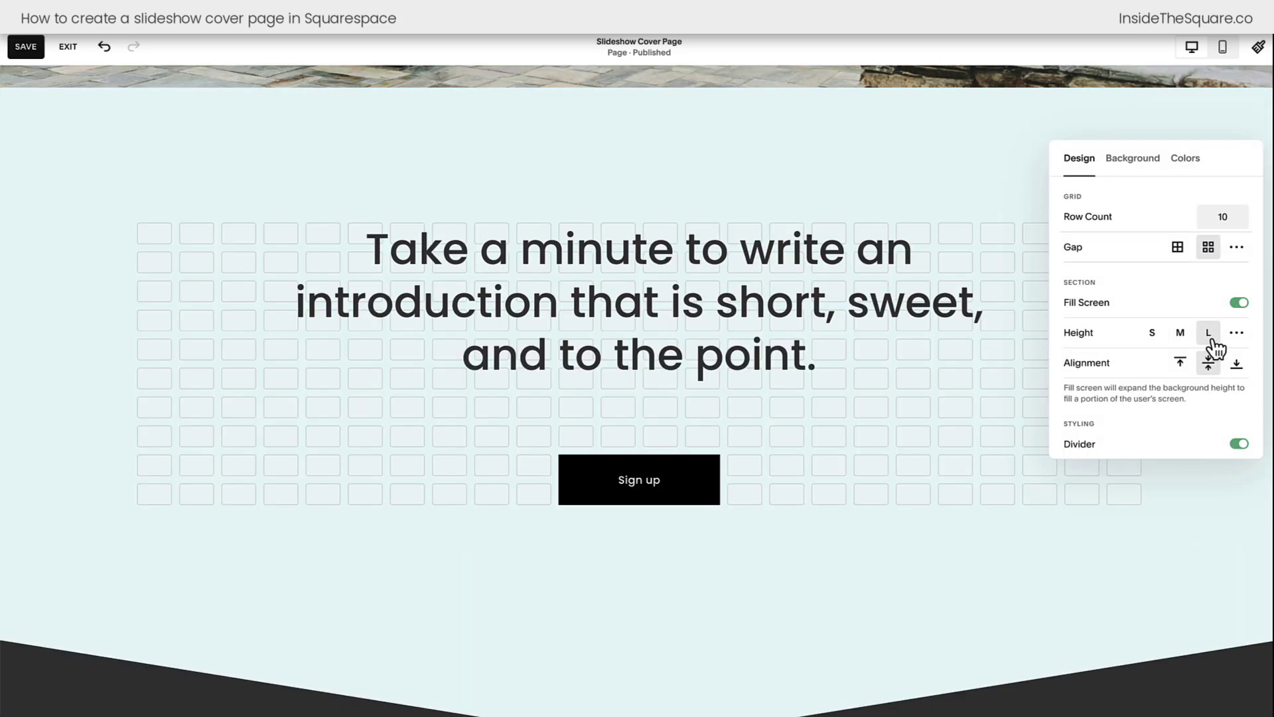
{"action": "scroll", "coordinate": [1215, 365], "scroll_direction": "down", "scroll_amount": 2}
{"action": "left_click", "coordinate": [1218, 378]}
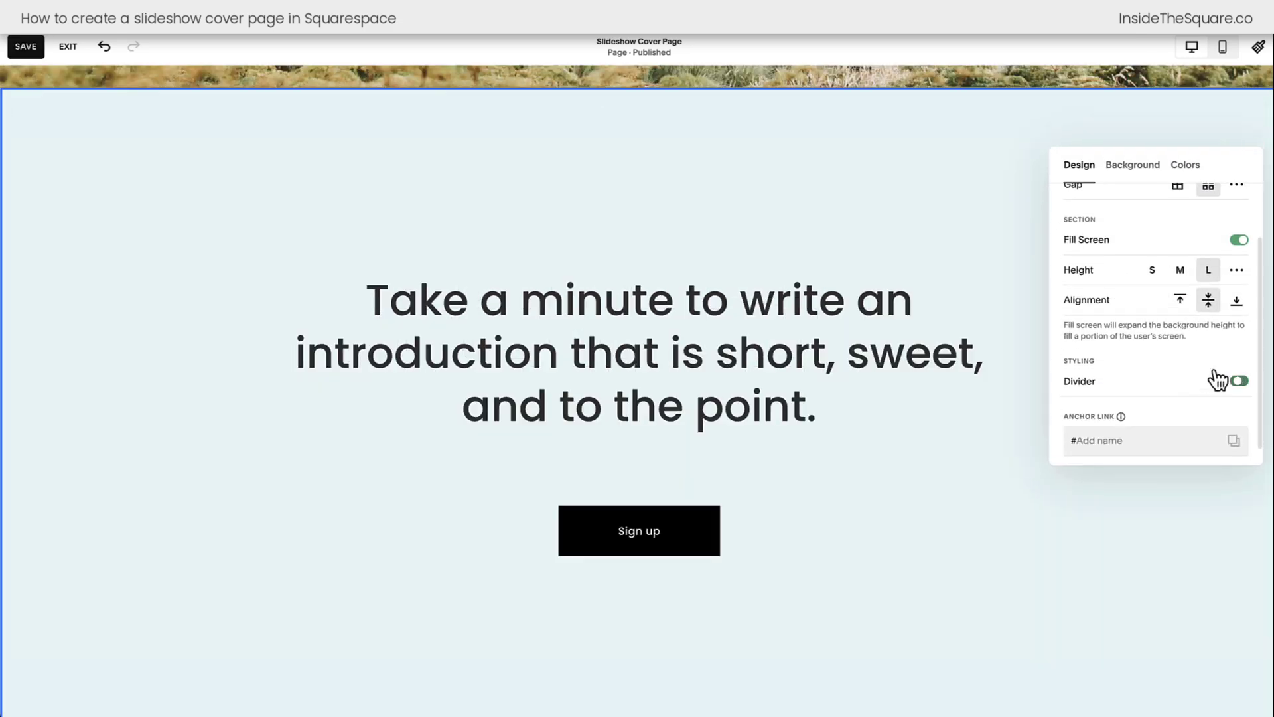
{"action": "scroll", "coordinate": [1069, 362], "scroll_direction": "down", "scroll_amount": 1}
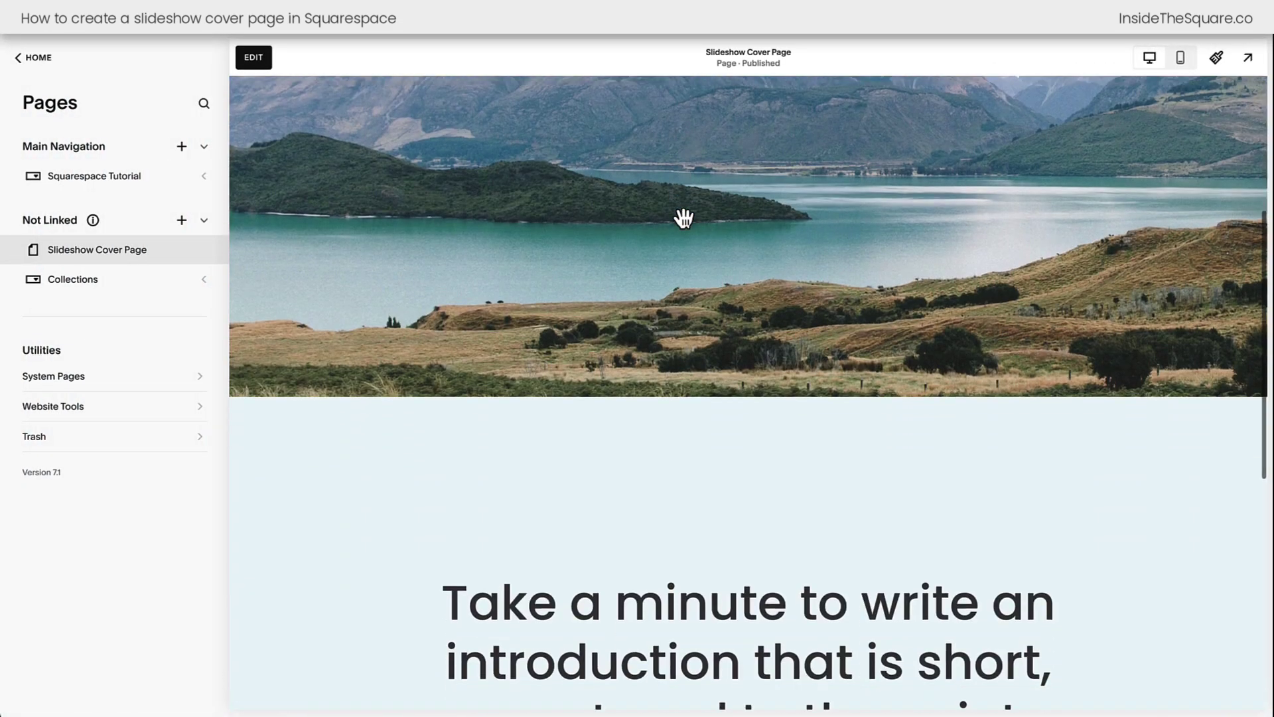
Paste the overlay CSS into the Slideshow Cover Page's header code injection box.
{"action": "mouse_move", "coordinate": [206, 255]}
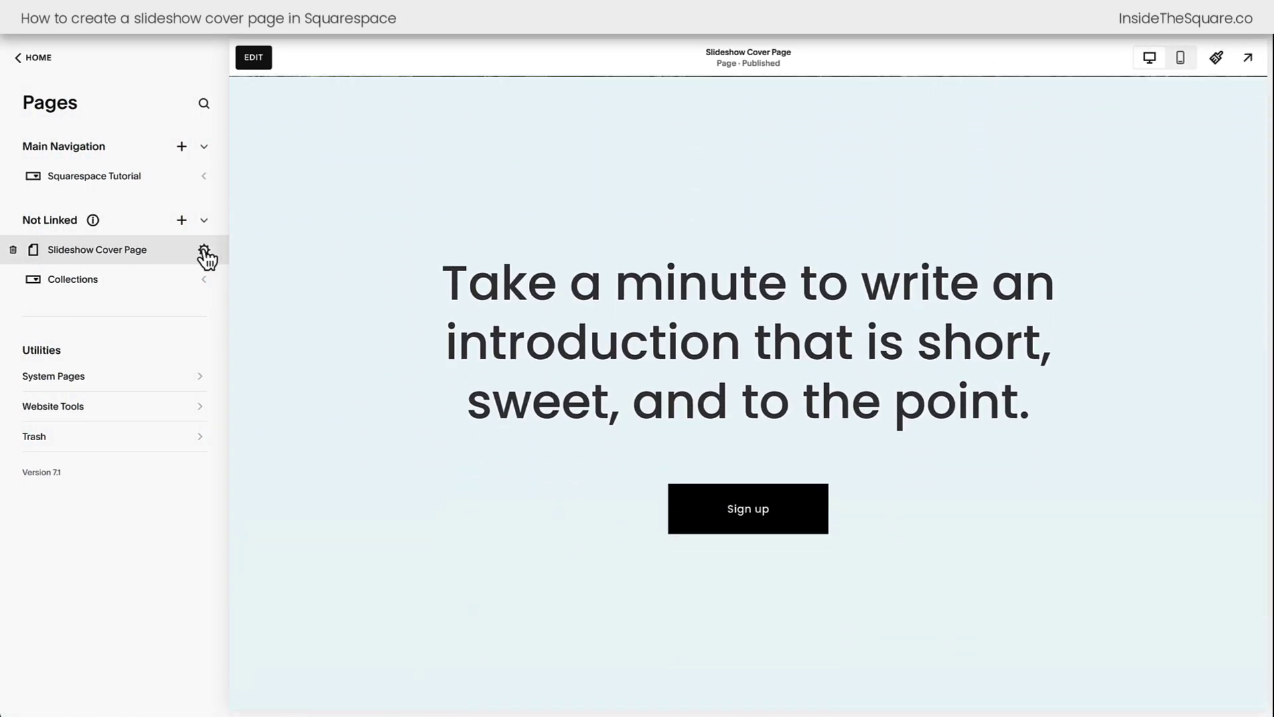
{"action": "left_click", "coordinate": [204, 251]}
{"action": "left_click", "coordinate": [398, 356]}
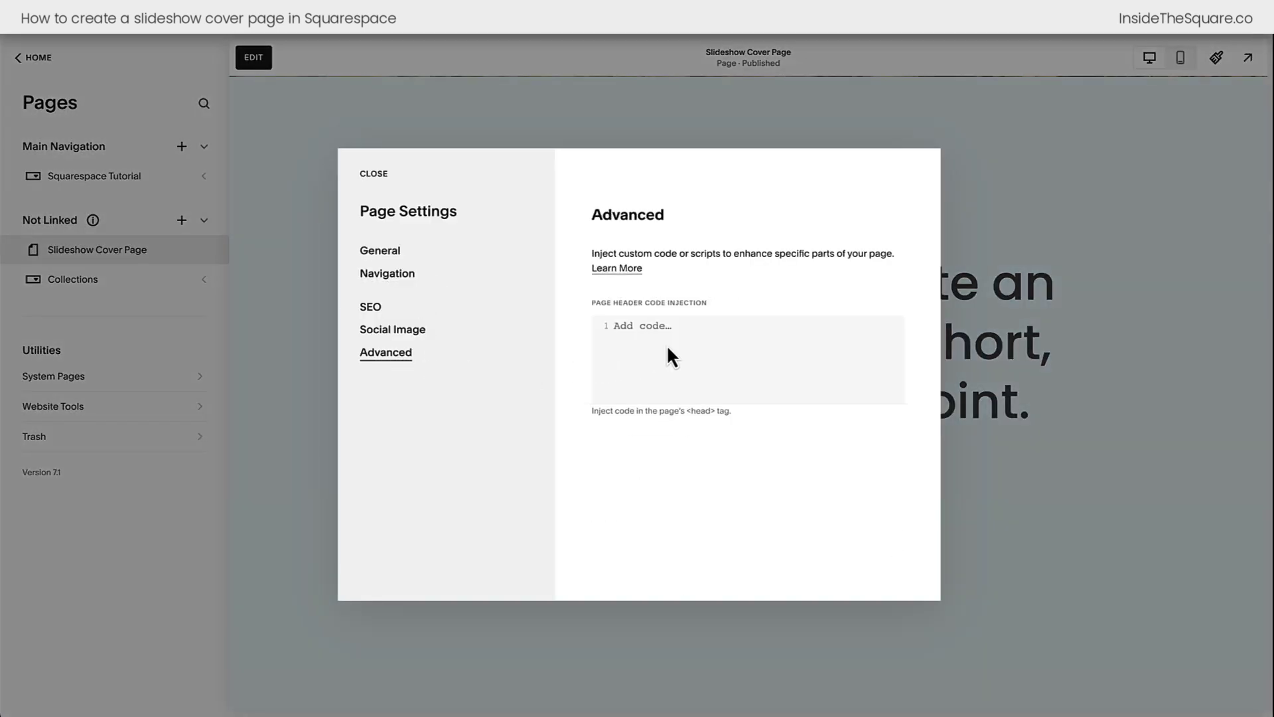
{"action": "left_click", "coordinate": [726, 351]}
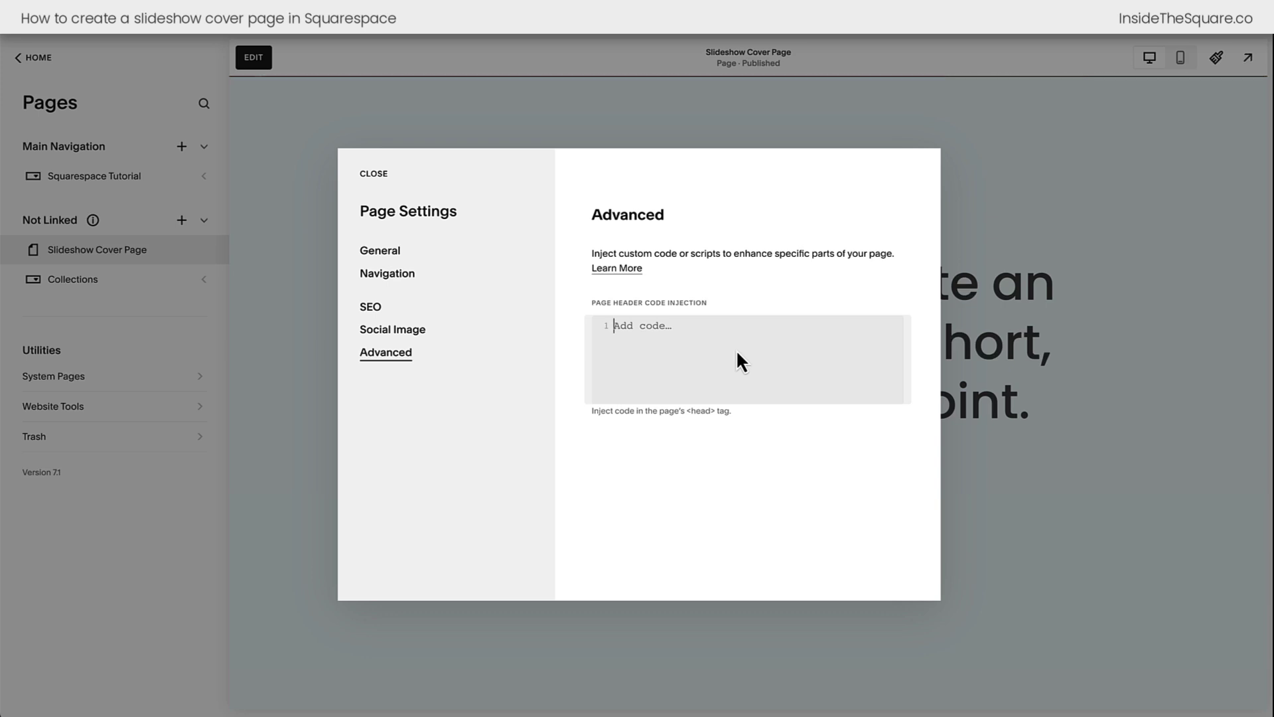
{"action": "type", "text": "<style> #page .page-section:nth-child(2) { margin-top:-100vh!important; } #page .page-section:nth-child(2) .section-background, #page .page-section:nth-child(2) .section-border{ background-color:transparent!important } </style>"}
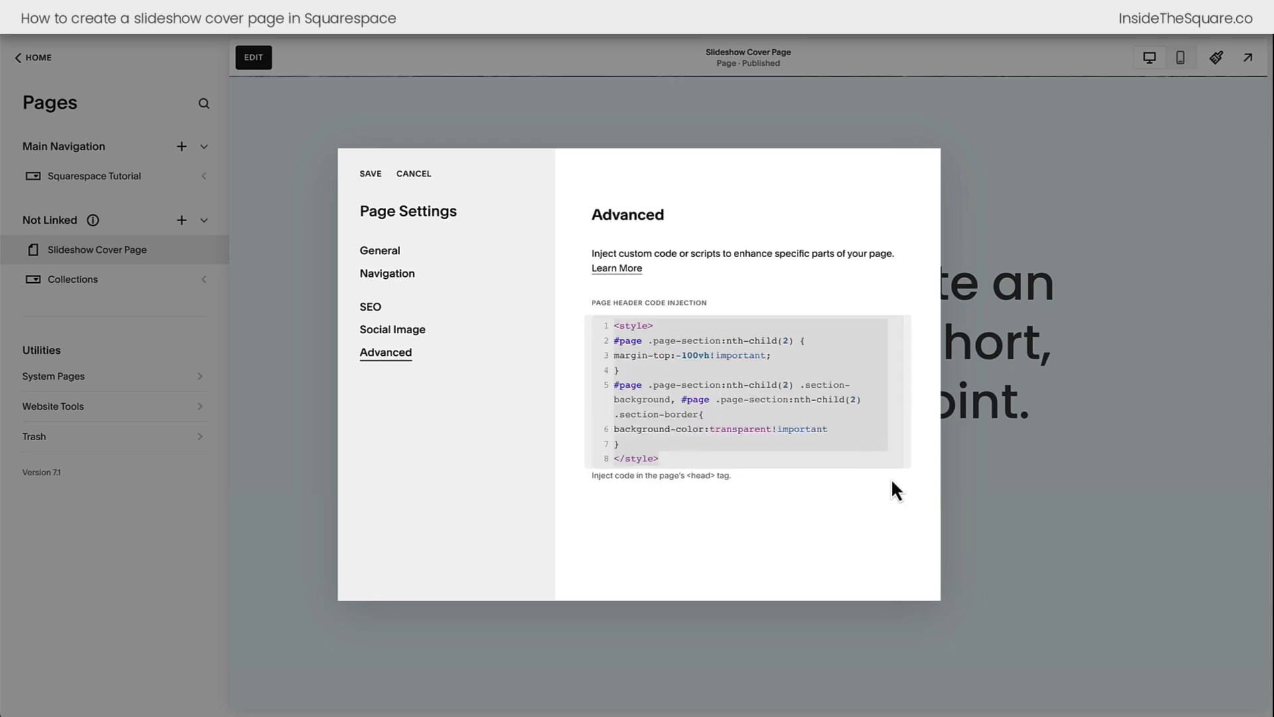
{"action": "left_click", "coordinate": [892, 481]}
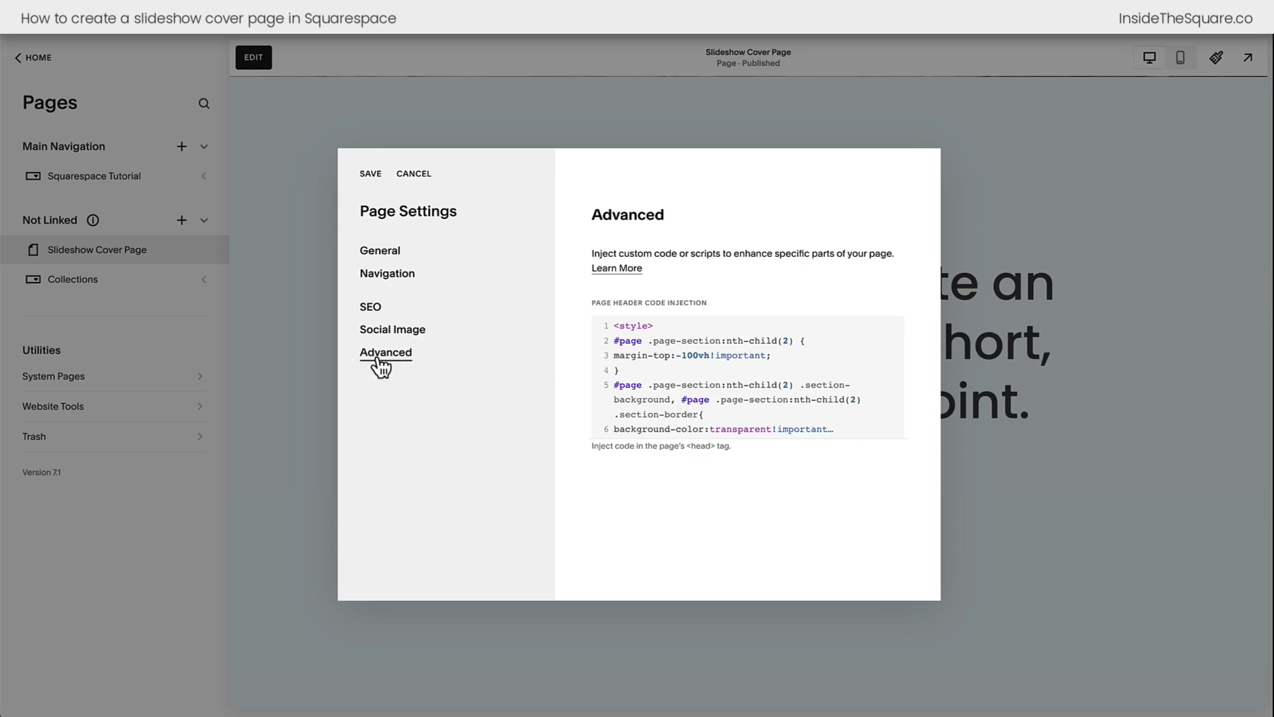
Review the #page .page-section, margin-top:-100vh, .section-border and transparent background rules, then save.
{"action": "left_click", "coordinate": [727, 401]}
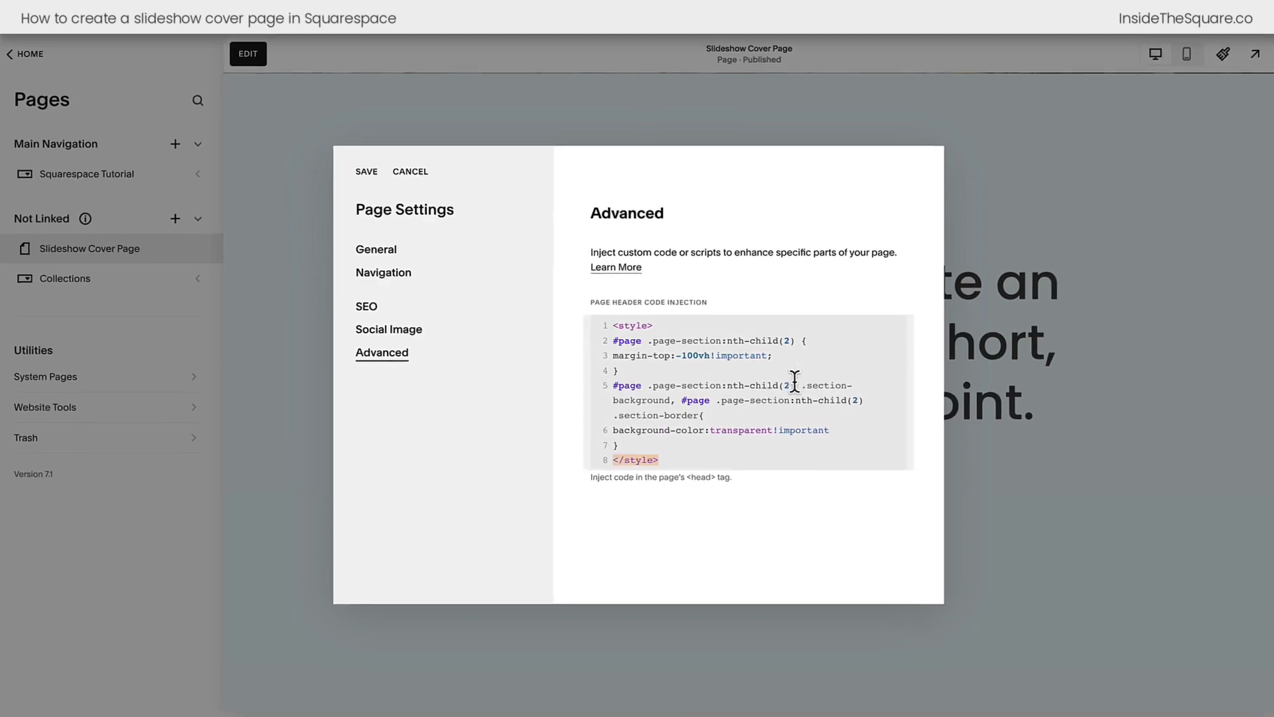
{"action": "left_click_drag", "start_coordinate": [648, 341], "coordinate": [605, 341]}
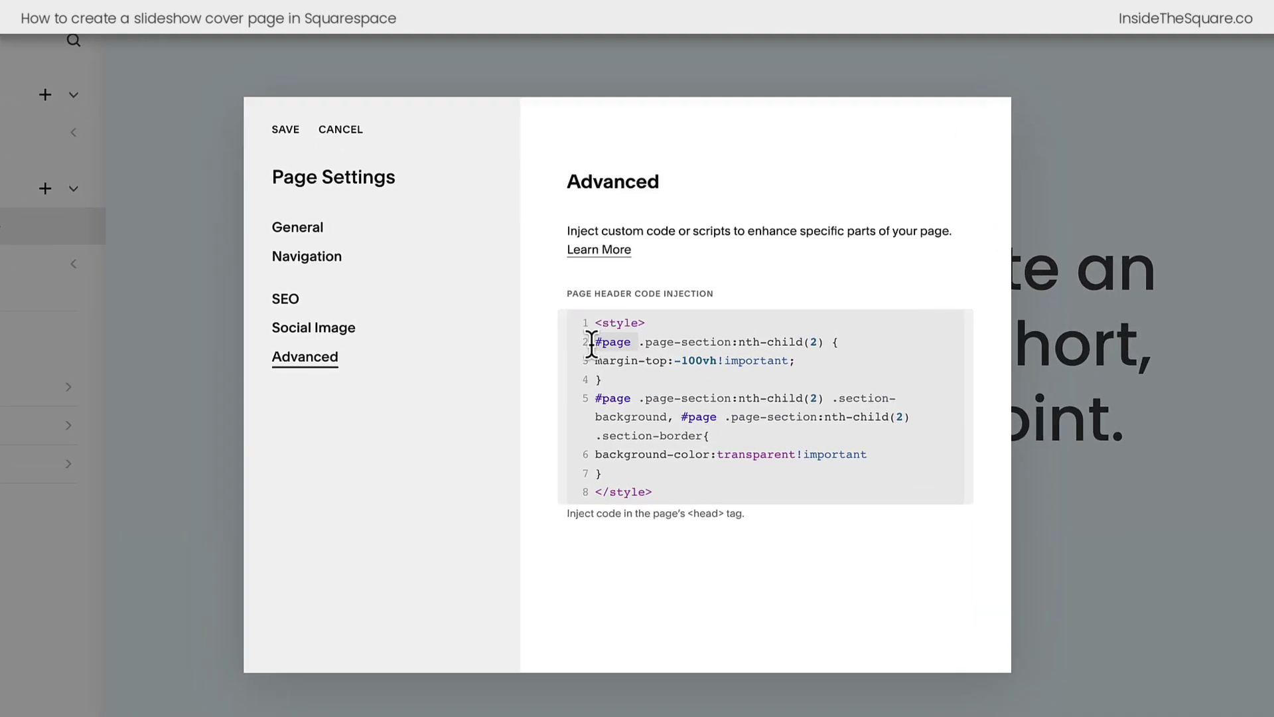
{"action": "left_click_drag", "start_coordinate": [732, 341], "coordinate": [639, 341]}
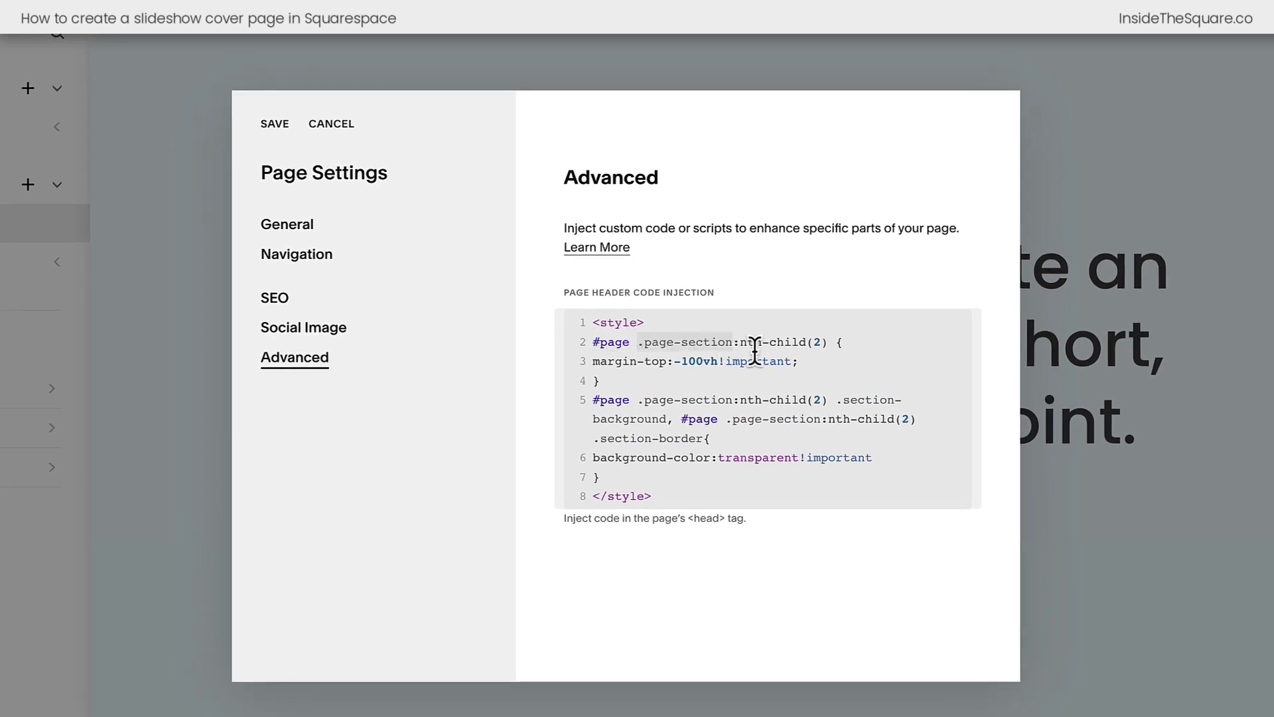
{"action": "left_click", "coordinate": [818, 338]}
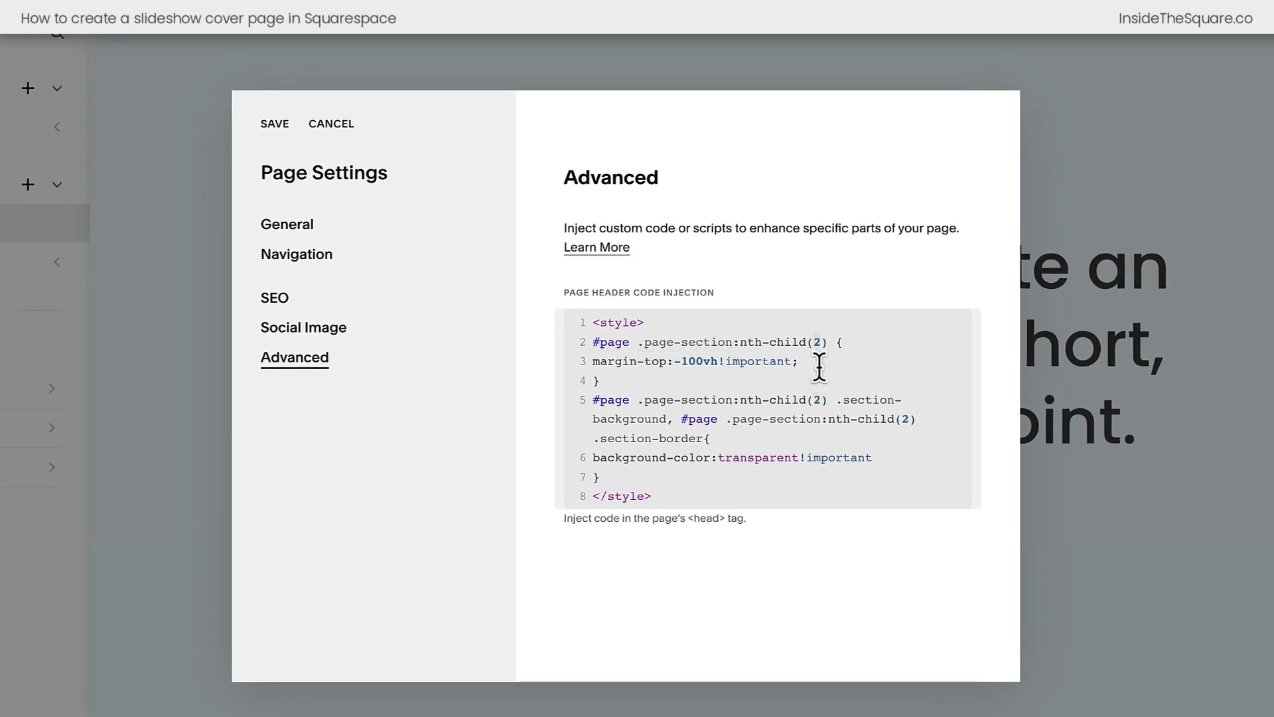
{"action": "left_click_drag", "start_coordinate": [819, 361], "coordinate": [562, 382]}
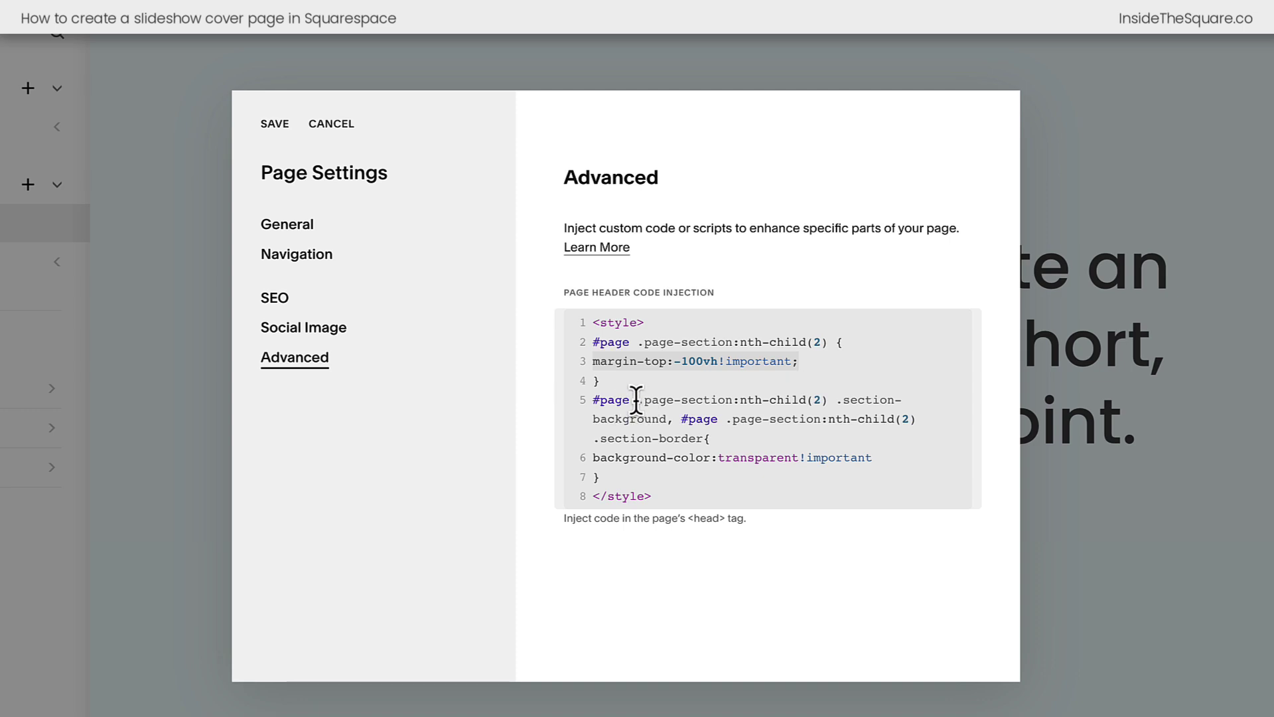
{"action": "left_click", "coordinate": [817, 399]}
{"action": "left_click", "coordinate": [666, 419]}
{"action": "left_click", "coordinate": [826, 401], "text": "shift"}
{"action": "left_click_drag", "start_coordinate": [702, 438], "coordinate": [594, 440]}
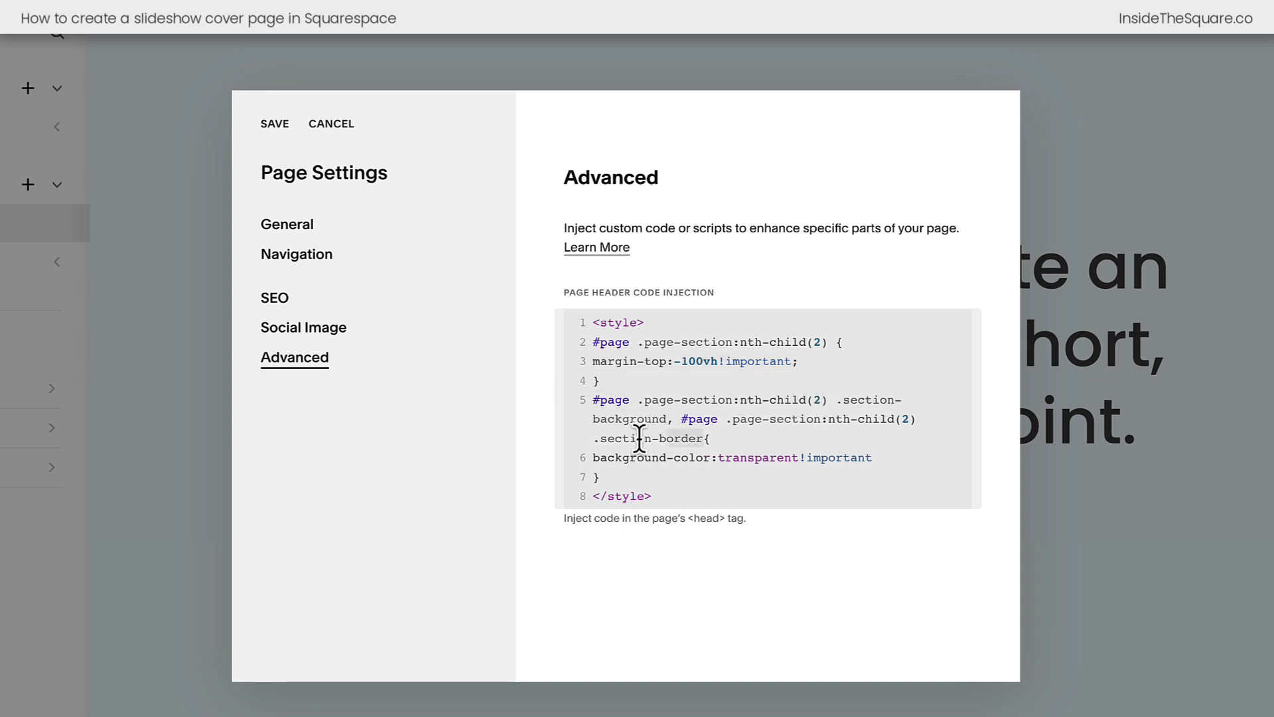
{"action": "left_click_drag", "start_coordinate": [896, 464], "coordinate": [585, 453]}
{"action": "left_click", "coordinate": [287, 126]}
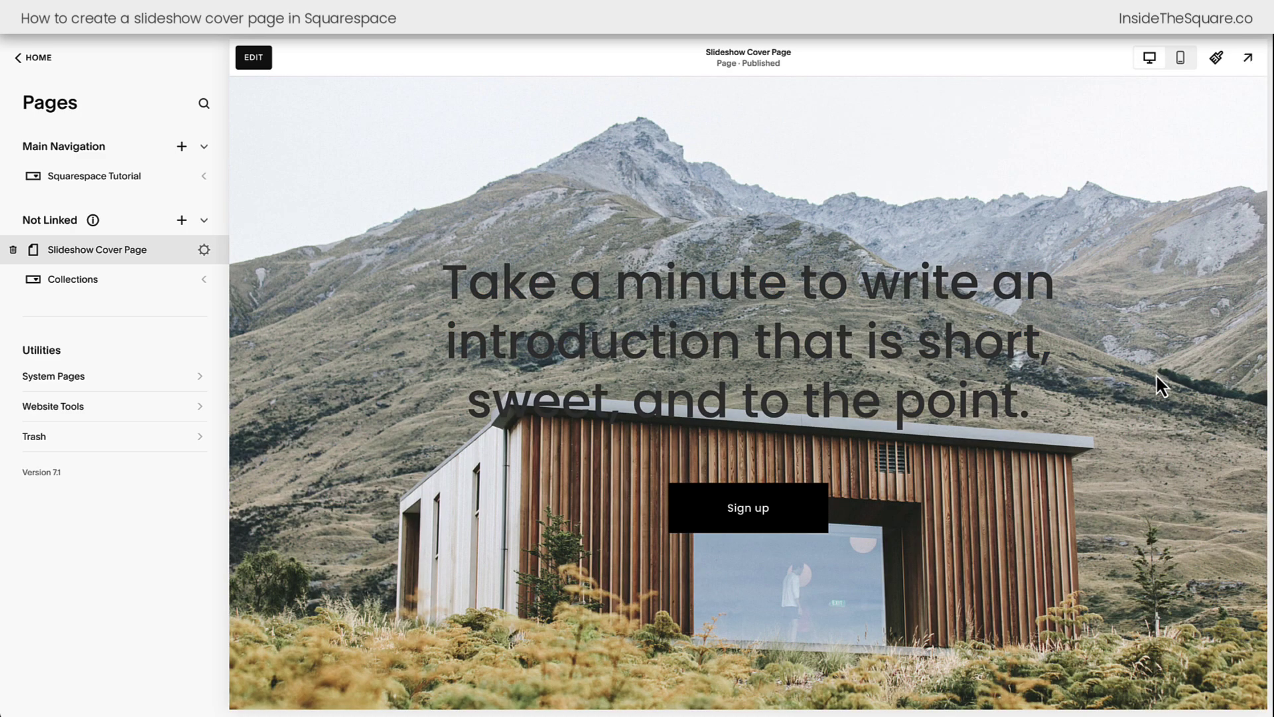
Give the intro text block a white background and a solid black border.
{"action": "left_click", "coordinate": [253, 58]}
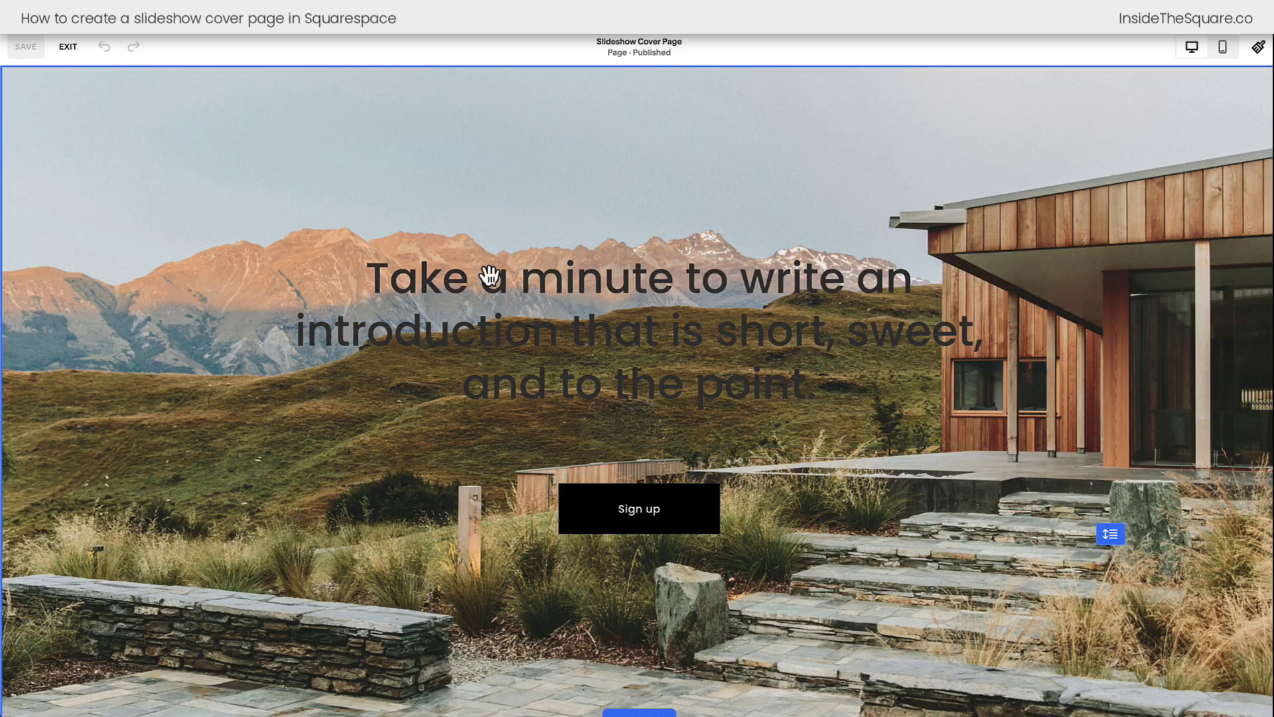
{"action": "left_click", "coordinate": [489, 300]}
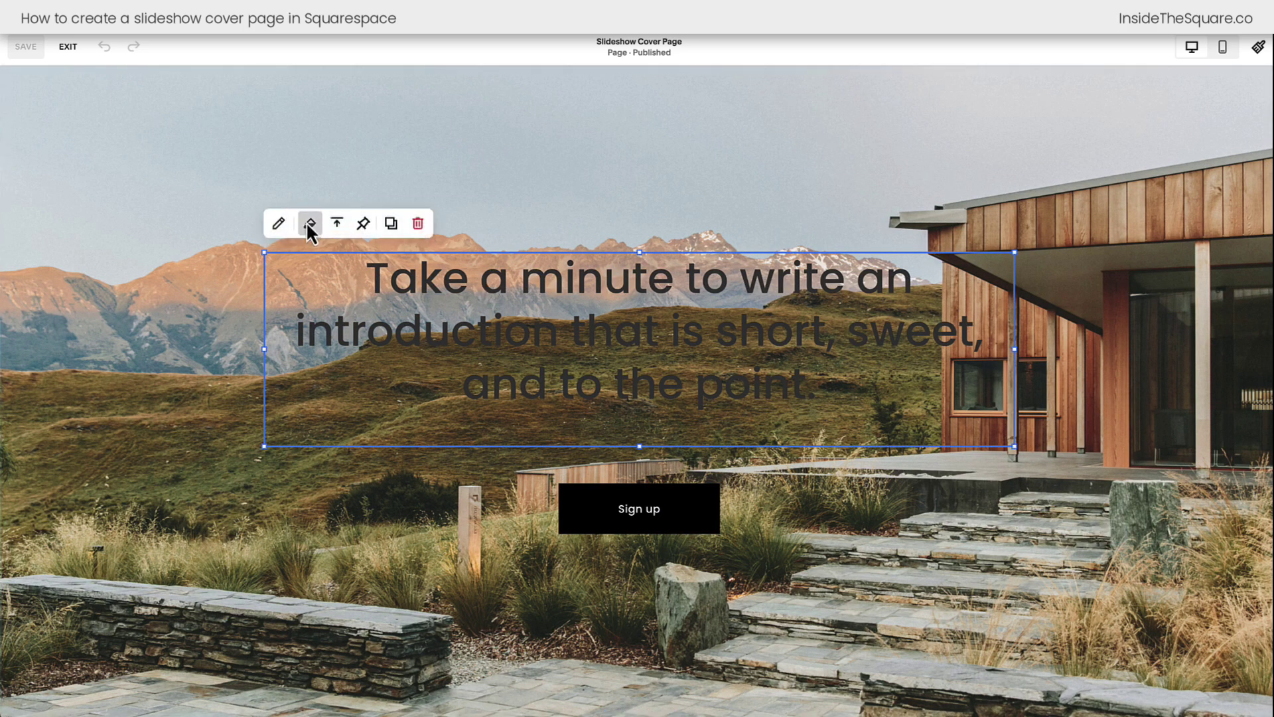
{"action": "left_click", "coordinate": [281, 220]}
{"action": "left_click", "coordinate": [1195, 304]}
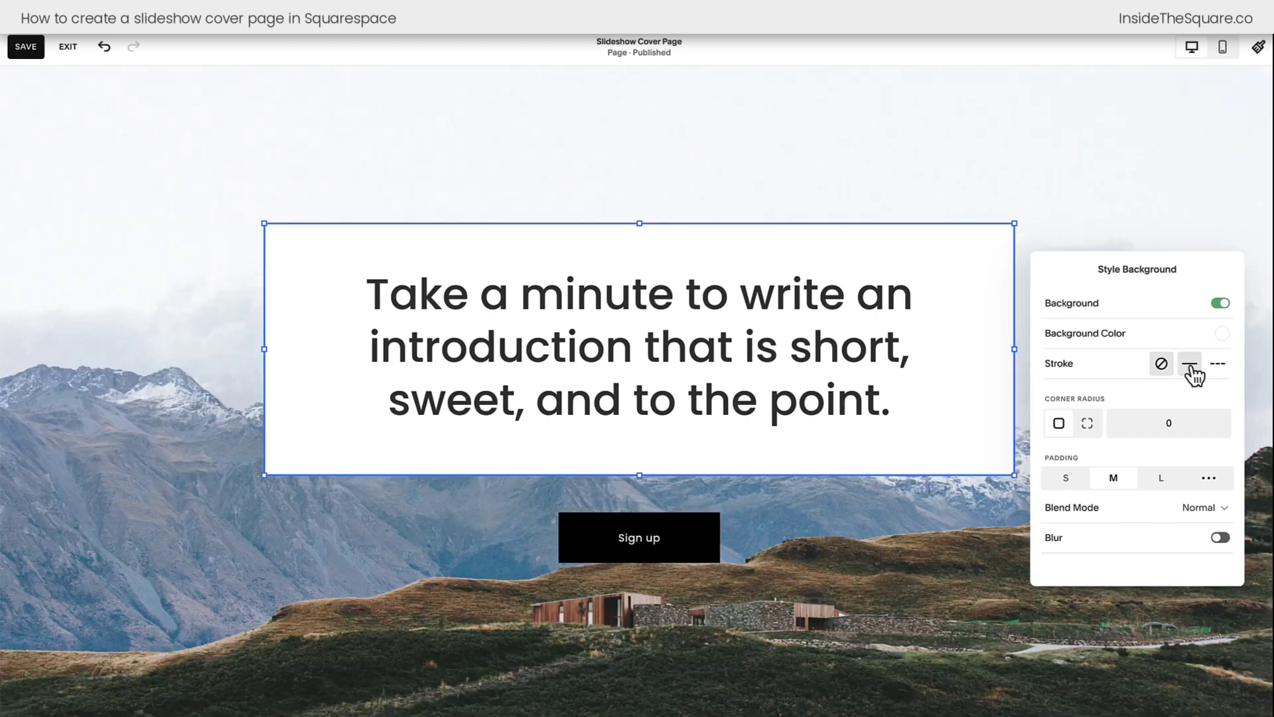
{"action": "left_click", "coordinate": [1191, 366]}
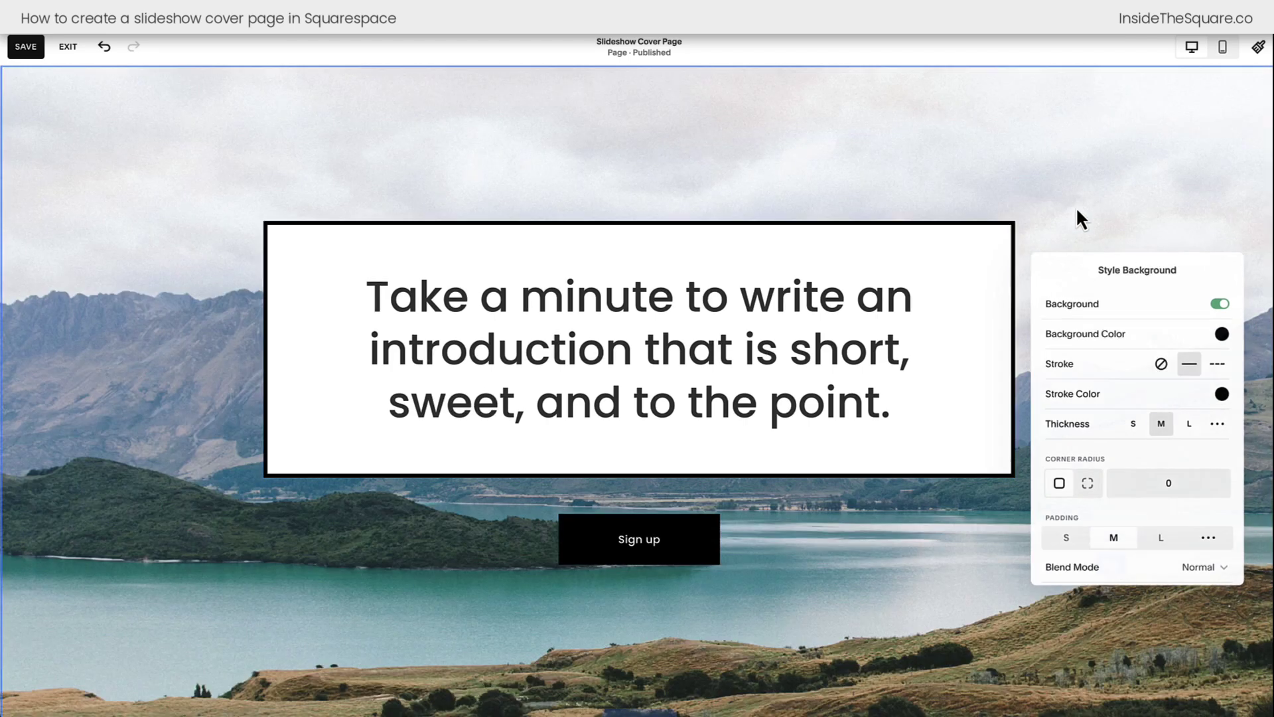
{"action": "left_click", "coordinate": [1077, 211]}
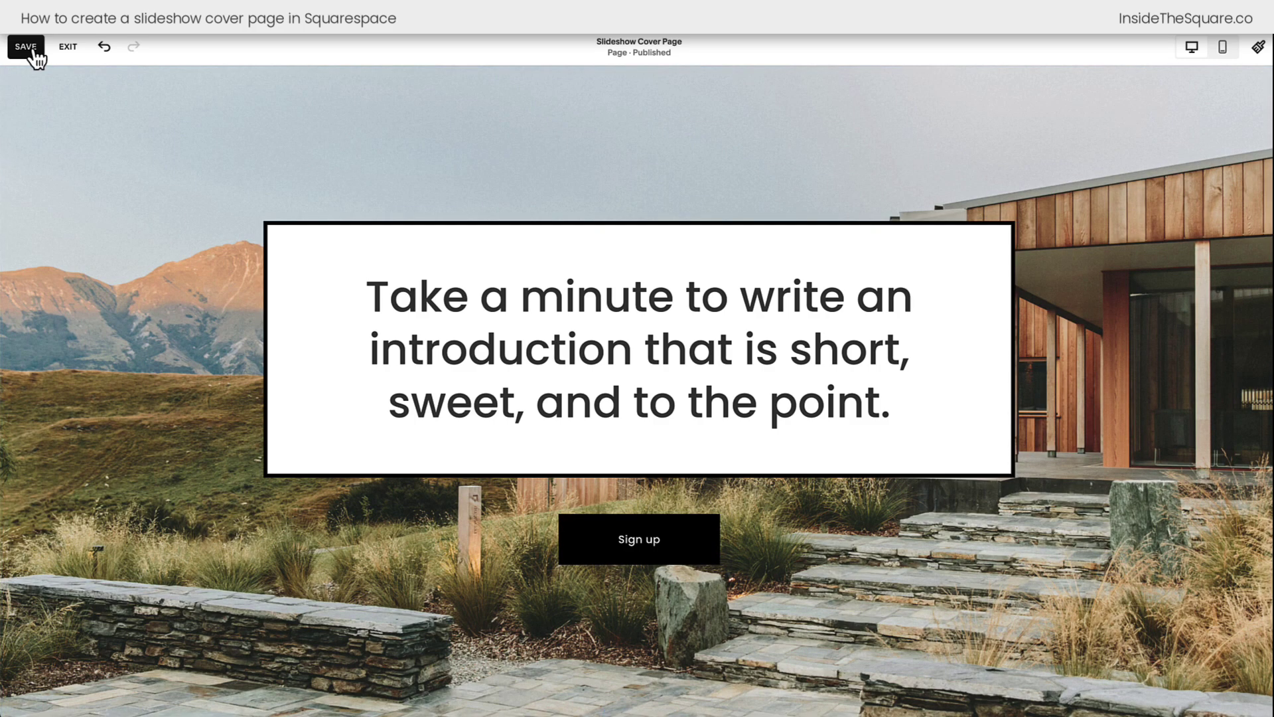
Save the page, exit the editor, and reopen the cover page's Advanced code injection settings.
{"action": "left_click", "coordinate": [30, 48]}
{"action": "left_click", "coordinate": [69, 60]}
{"action": "left_click", "coordinate": [203, 253]}
{"action": "left_click", "coordinate": [385, 353]}
{"action": "scroll", "coordinate": [683, 431], "scroll_direction": "down", "scroll_amount": 1}
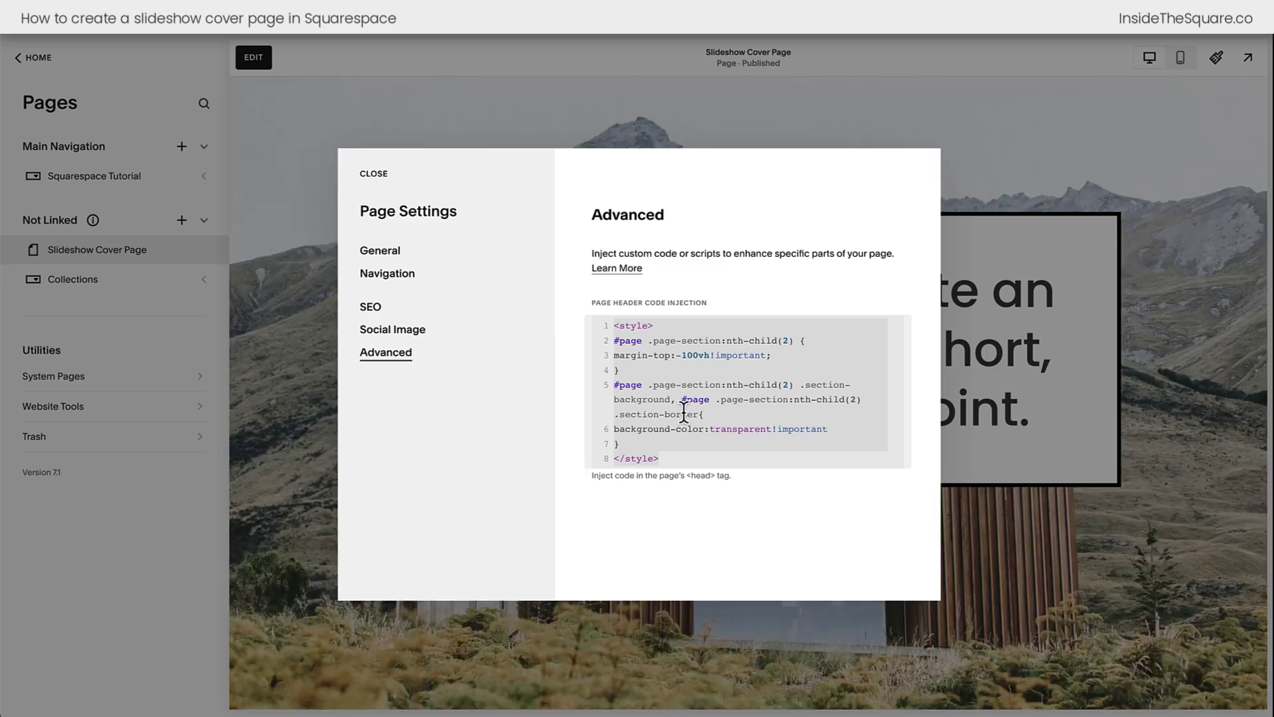
Delete all of the page header injected code and save the empty injection.
{"action": "scroll", "coordinate": [686, 419], "scroll_direction": "down", "scroll_amount": 1}
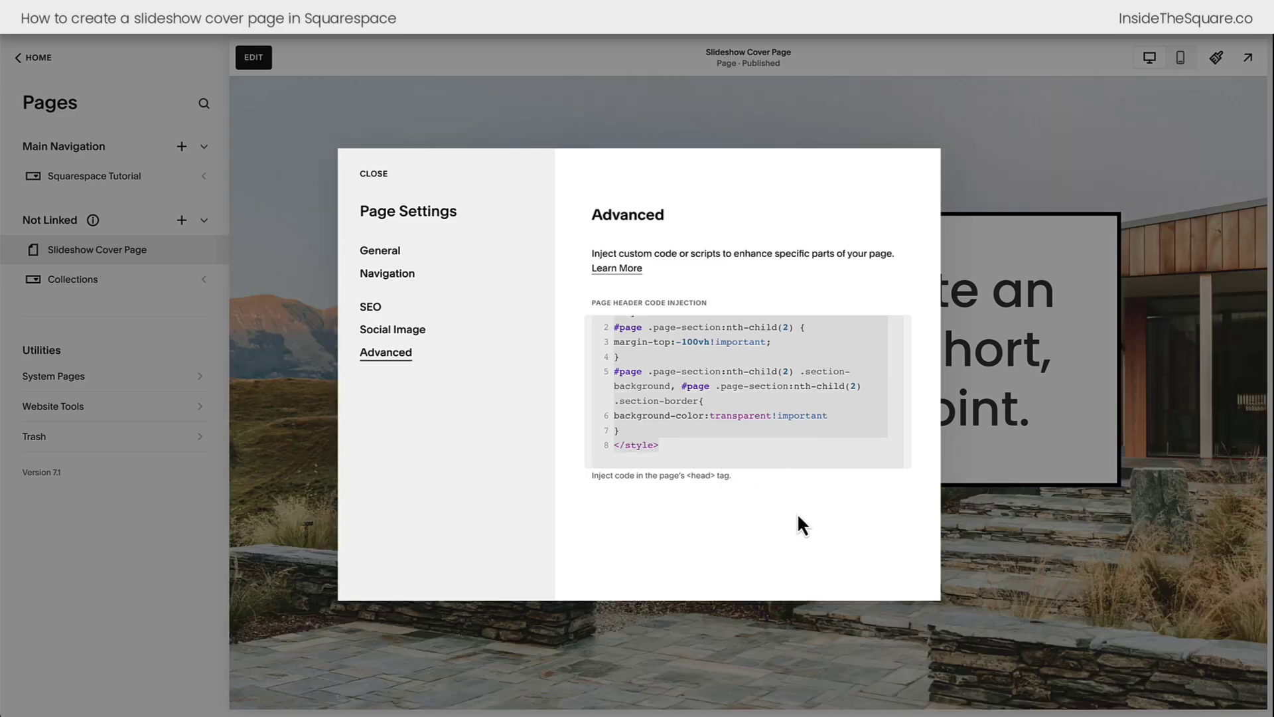
{"action": "left_click", "coordinate": [756, 448]}
{"action": "key", "text": "ctrl+a"}
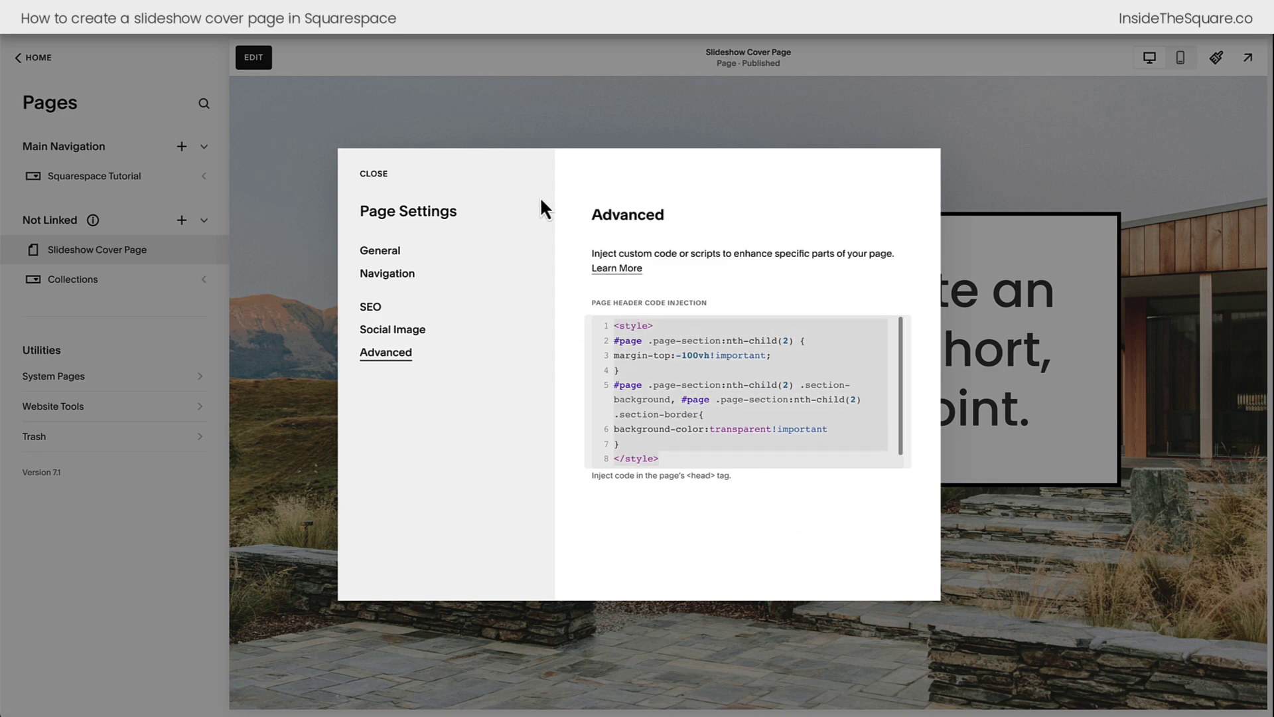
{"action": "key", "text": "BackSpace"}
{"action": "left_click", "coordinate": [373, 176]}
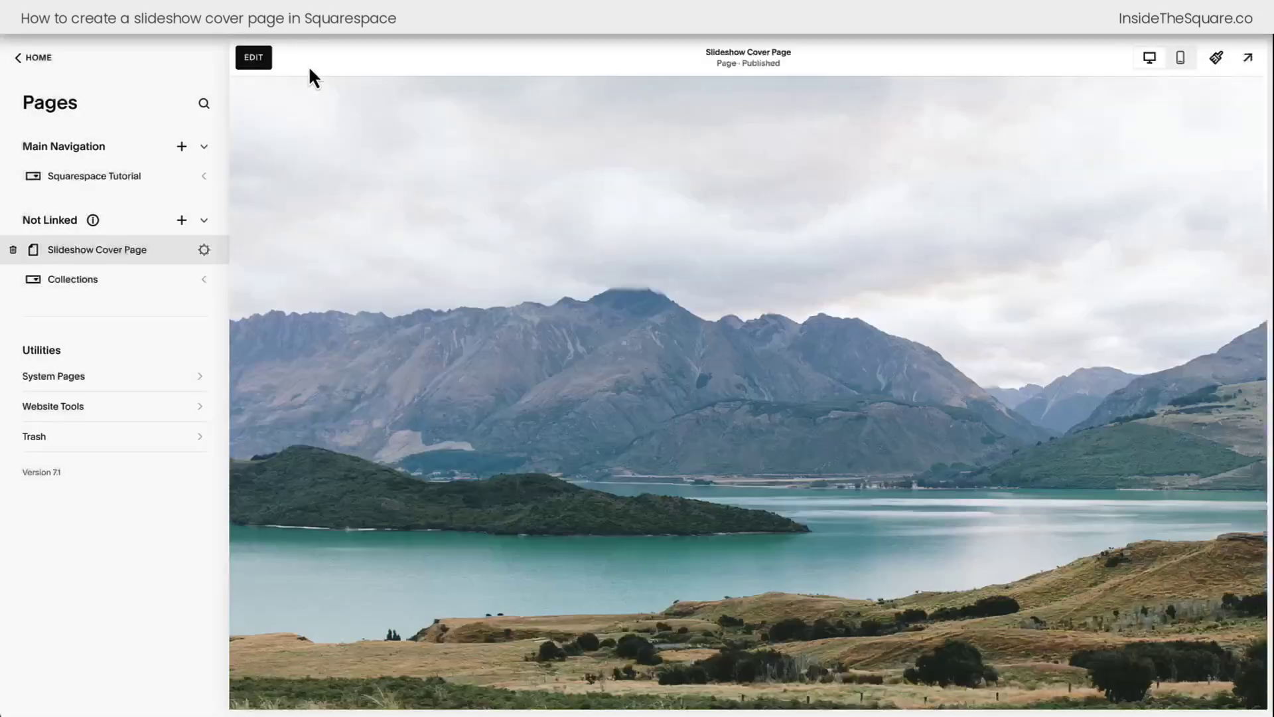
Remove the intro section and the slideshow section from the cover page.
{"action": "left_click", "coordinate": [266, 60]}
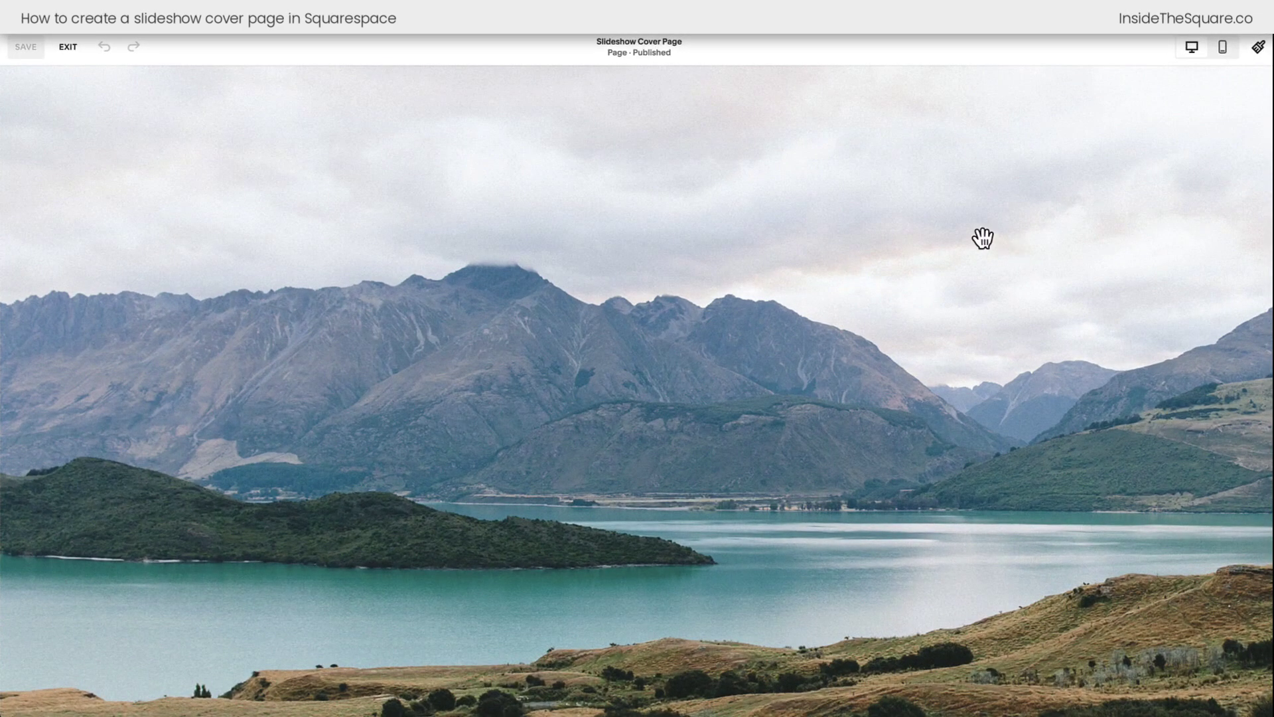
{"action": "scroll", "coordinate": [840, 191], "scroll_direction": "down", "scroll_amount": 5}
{"action": "scroll", "coordinate": [839, 191], "scroll_direction": "down", "scroll_amount": 3}
{"action": "left_click", "coordinate": [1214, 219]}
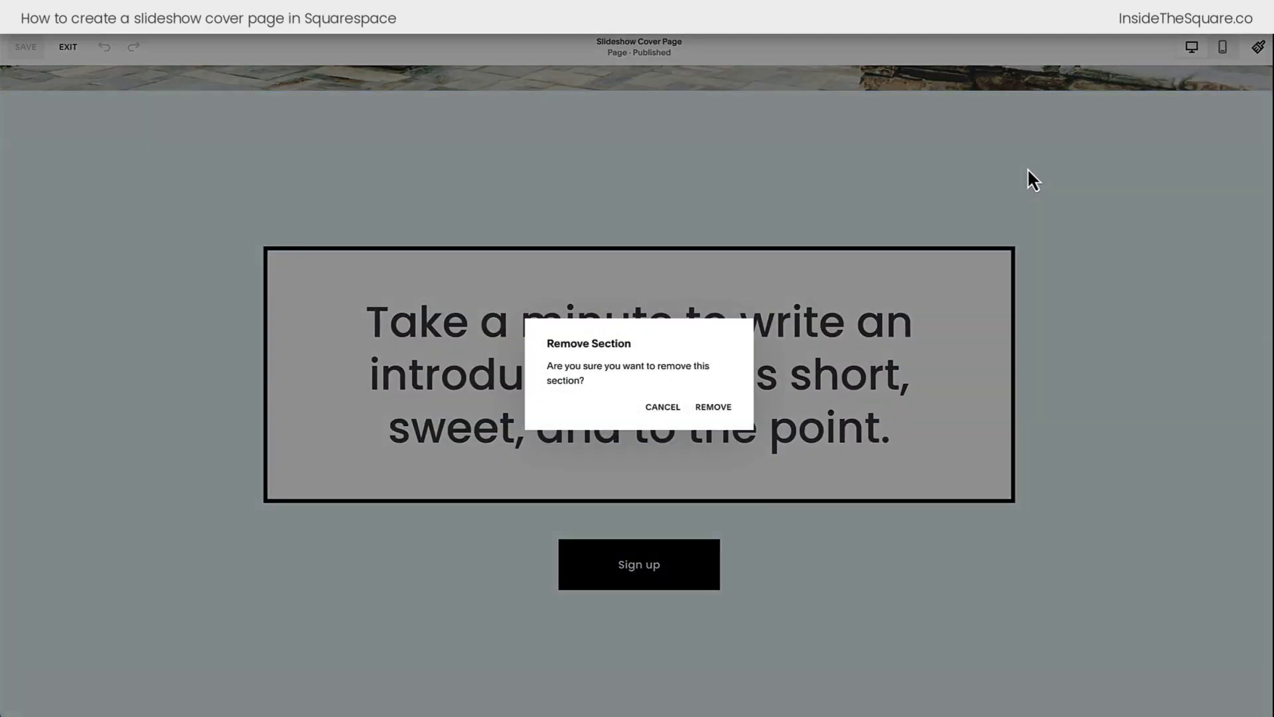
{"action": "left_click", "coordinate": [717, 411]}
{"action": "mouse_move", "coordinate": [1115, 213]}
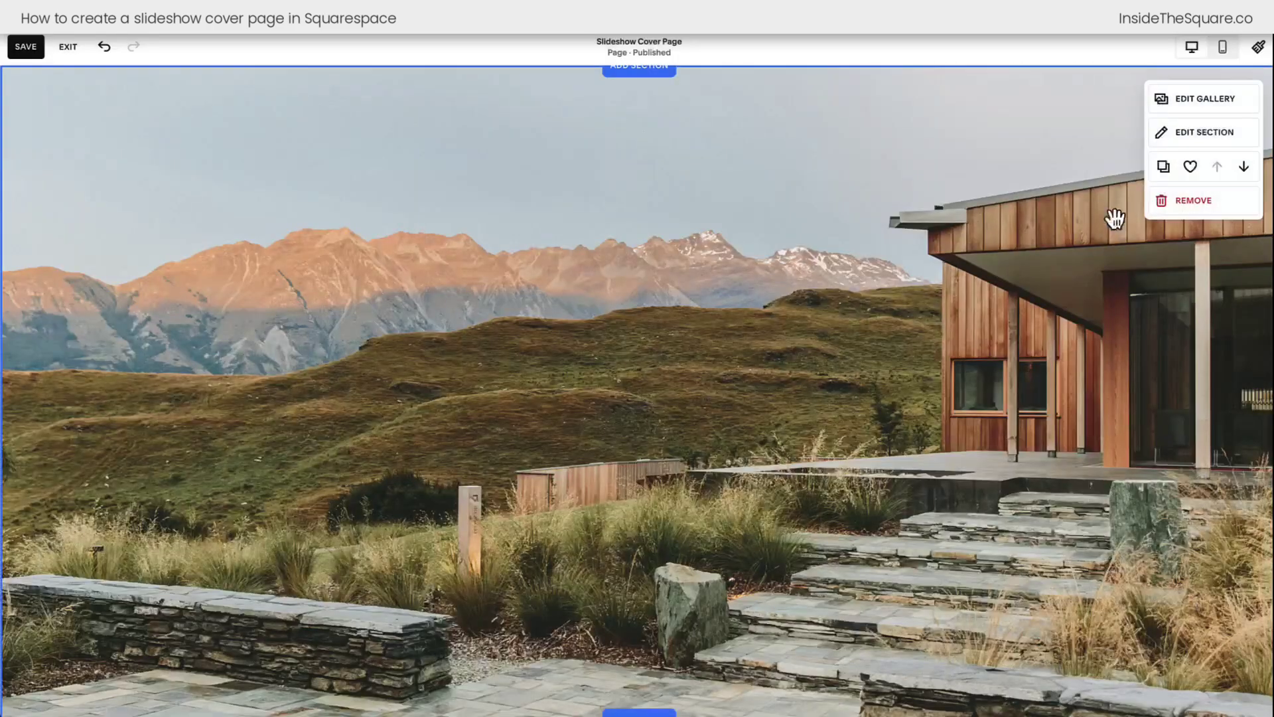
{"action": "left_click", "coordinate": [1181, 199]}
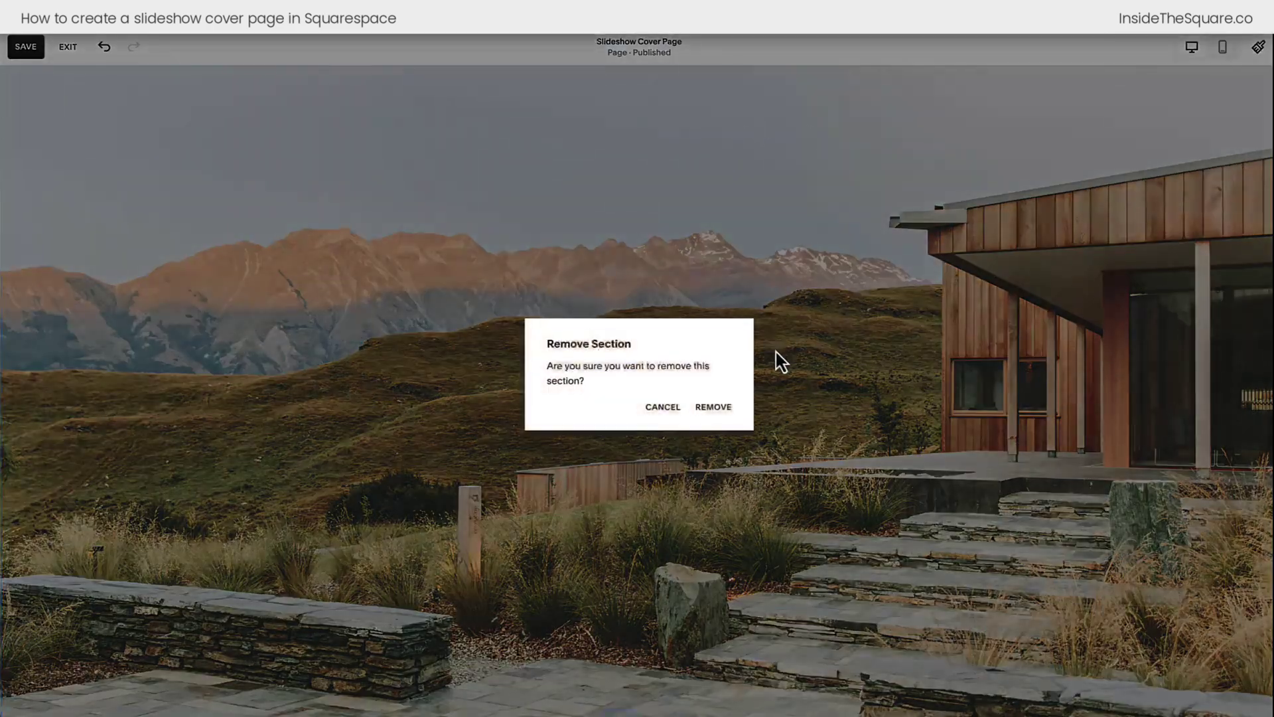
{"action": "left_click", "coordinate": [718, 408]}
Insert the saved Choose Your Own Adventure section.
{"action": "left_click", "coordinate": [639, 246]}
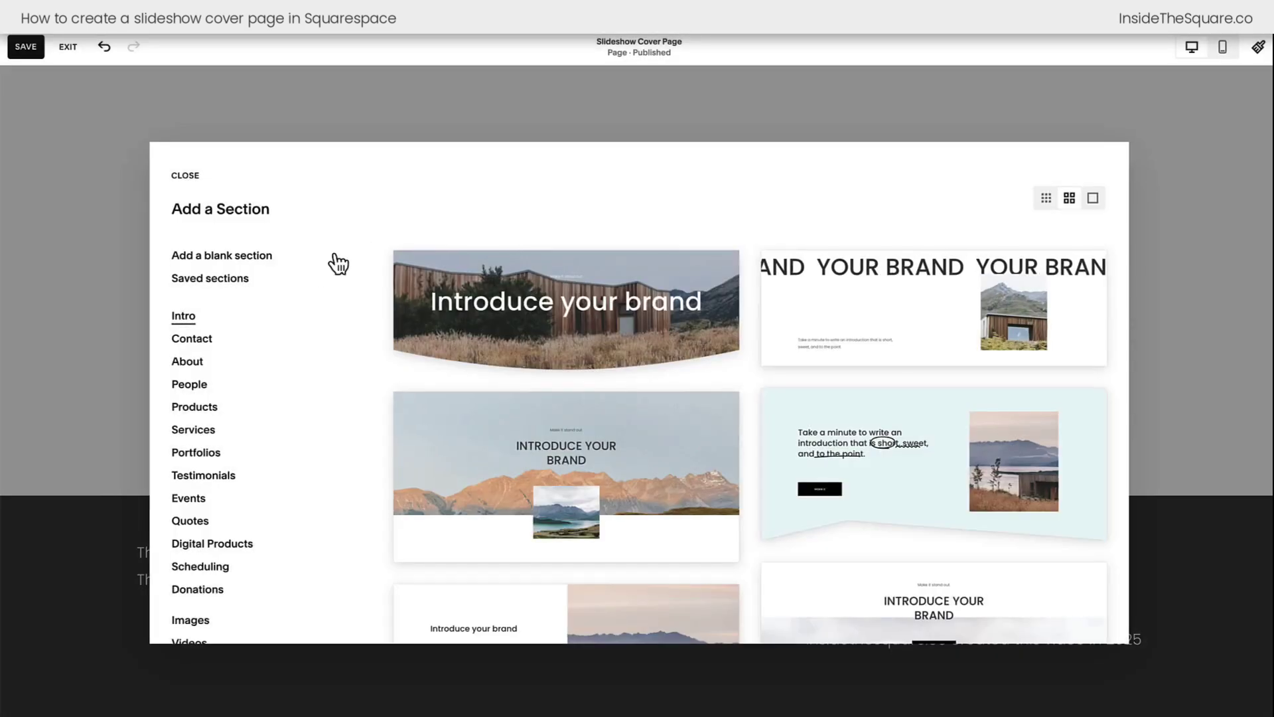
{"action": "left_click", "coordinate": [259, 278]}
{"action": "left_click", "coordinate": [588, 286]}
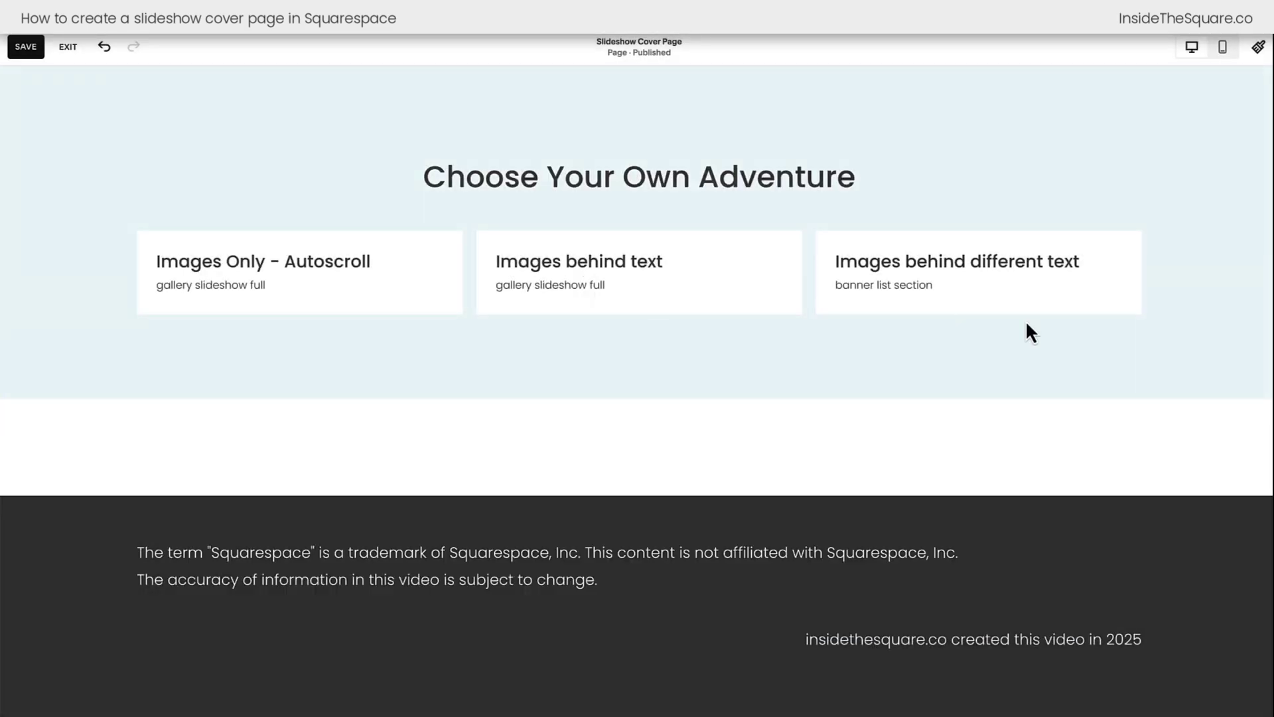
{"action": "mouse_move", "coordinate": [1045, 321]}
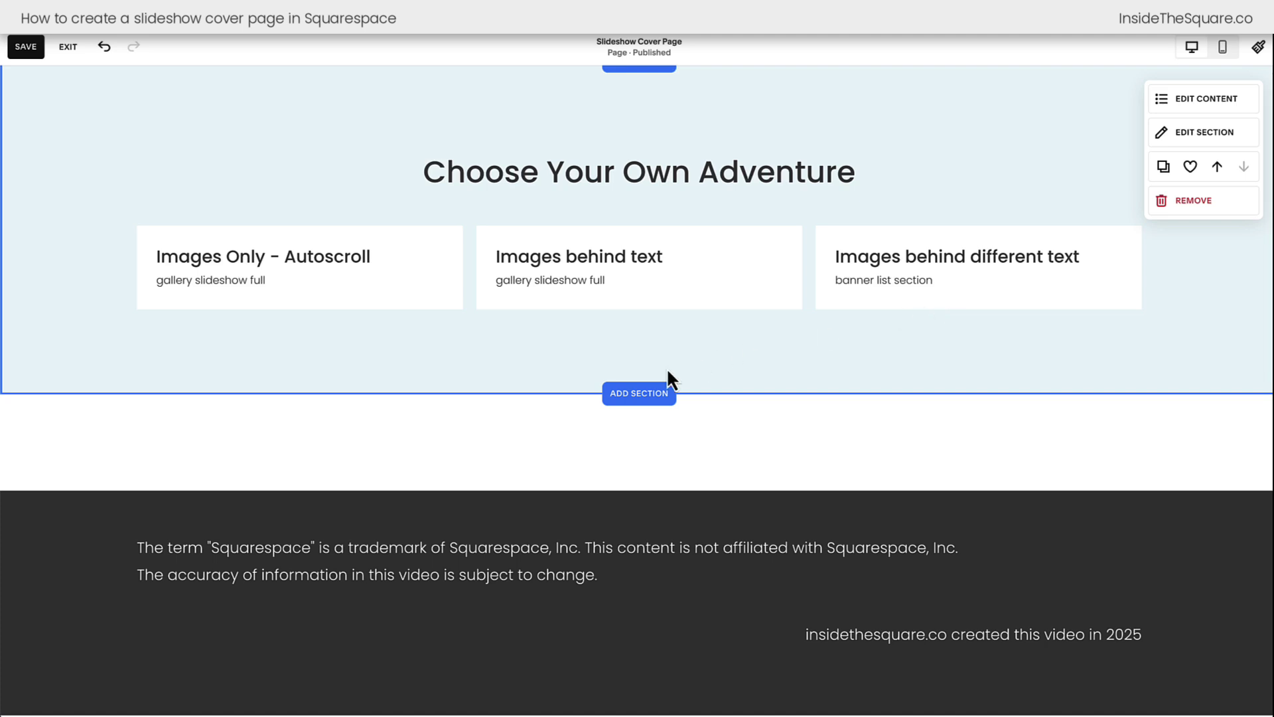
Add a People section with three team portraits to the page.
{"action": "left_click", "coordinate": [643, 395]}
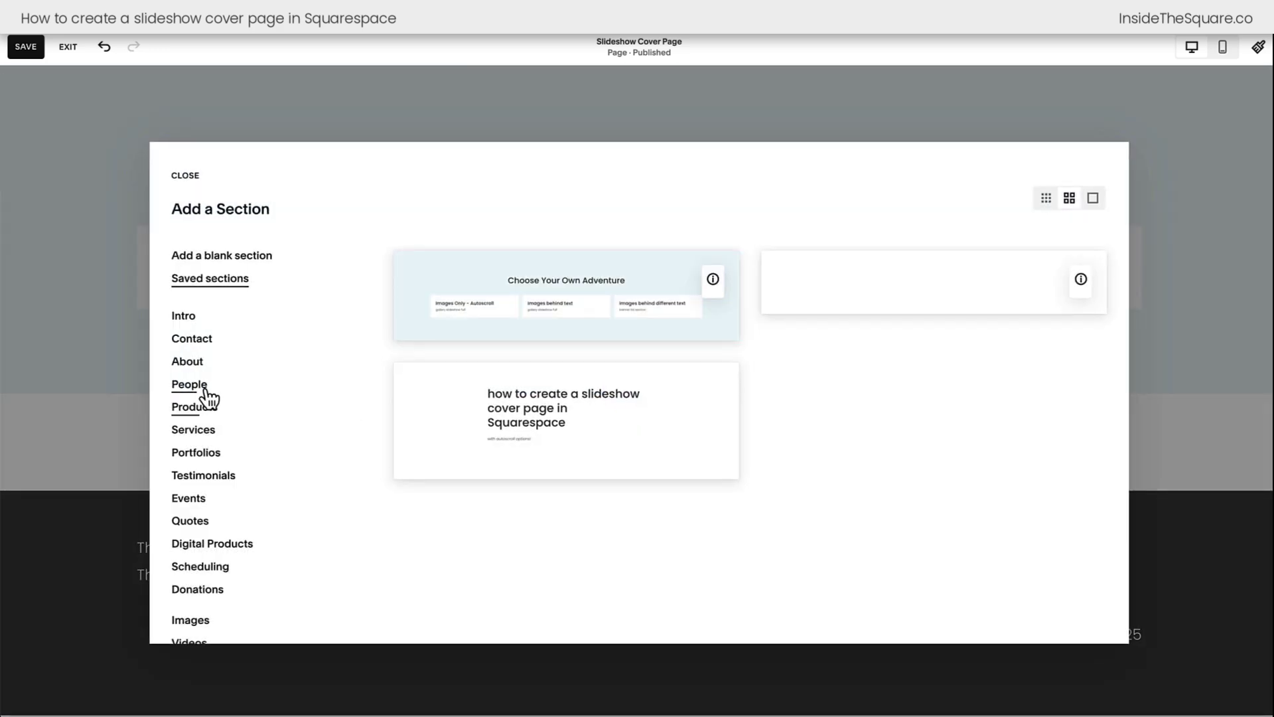
{"action": "left_click", "coordinate": [216, 392]}
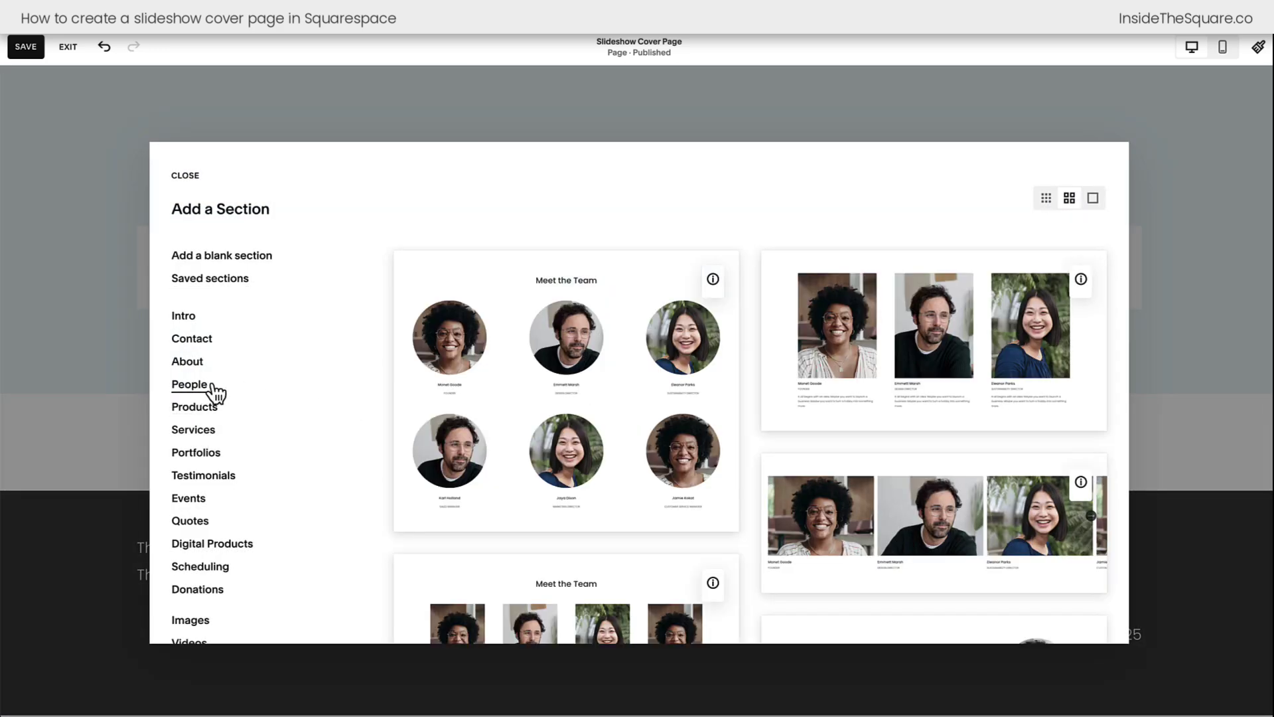
{"action": "mouse_move", "coordinate": [715, 286]}
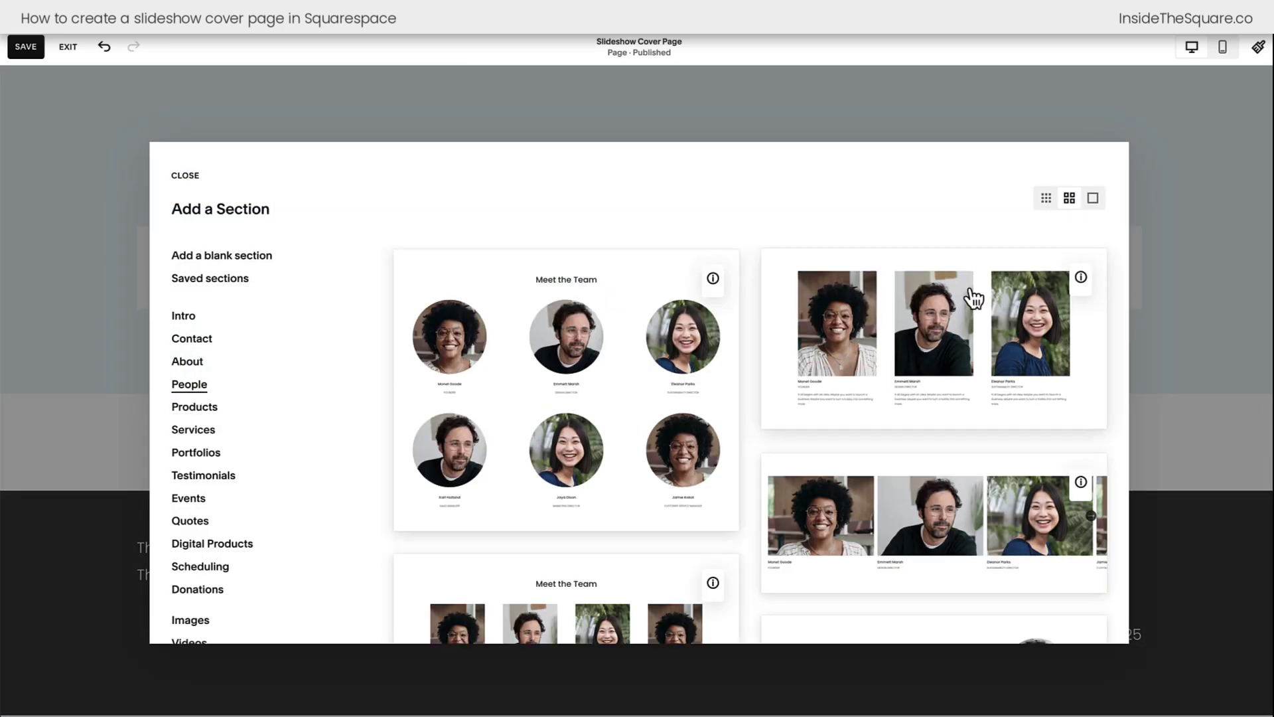
{"action": "mouse_move", "coordinate": [1079, 294]}
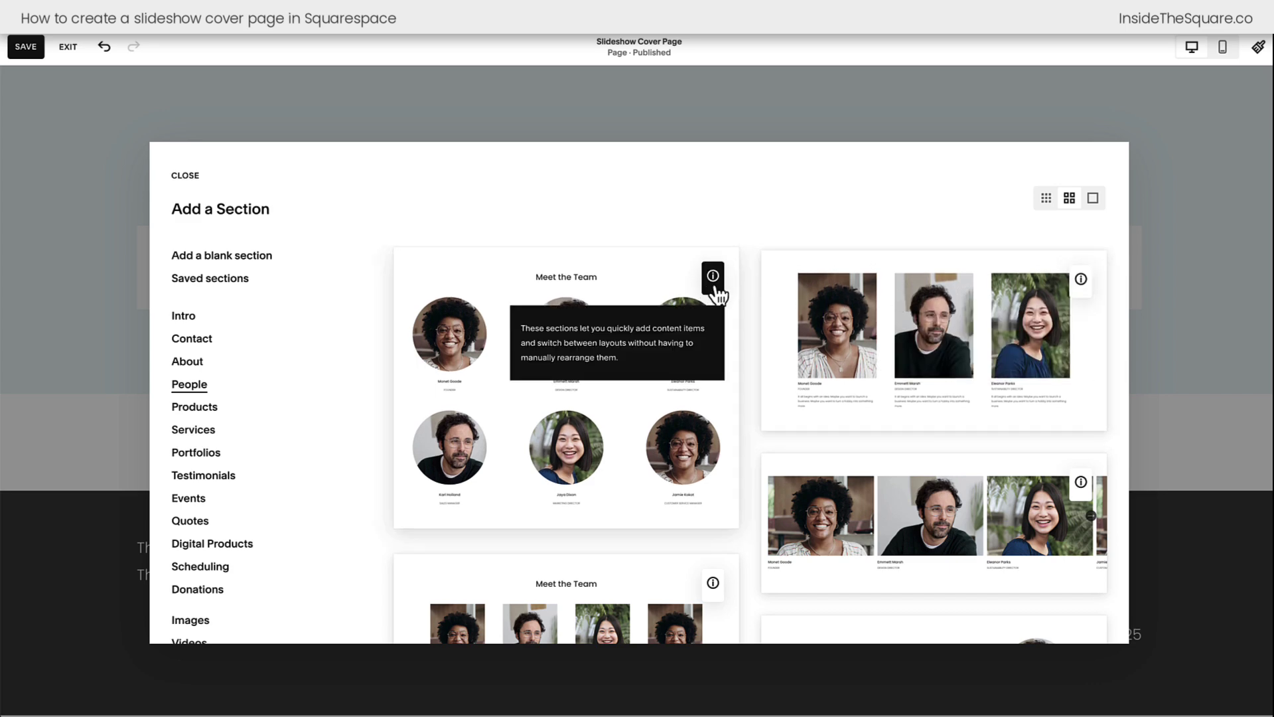
{"action": "left_click", "coordinate": [950, 350]}
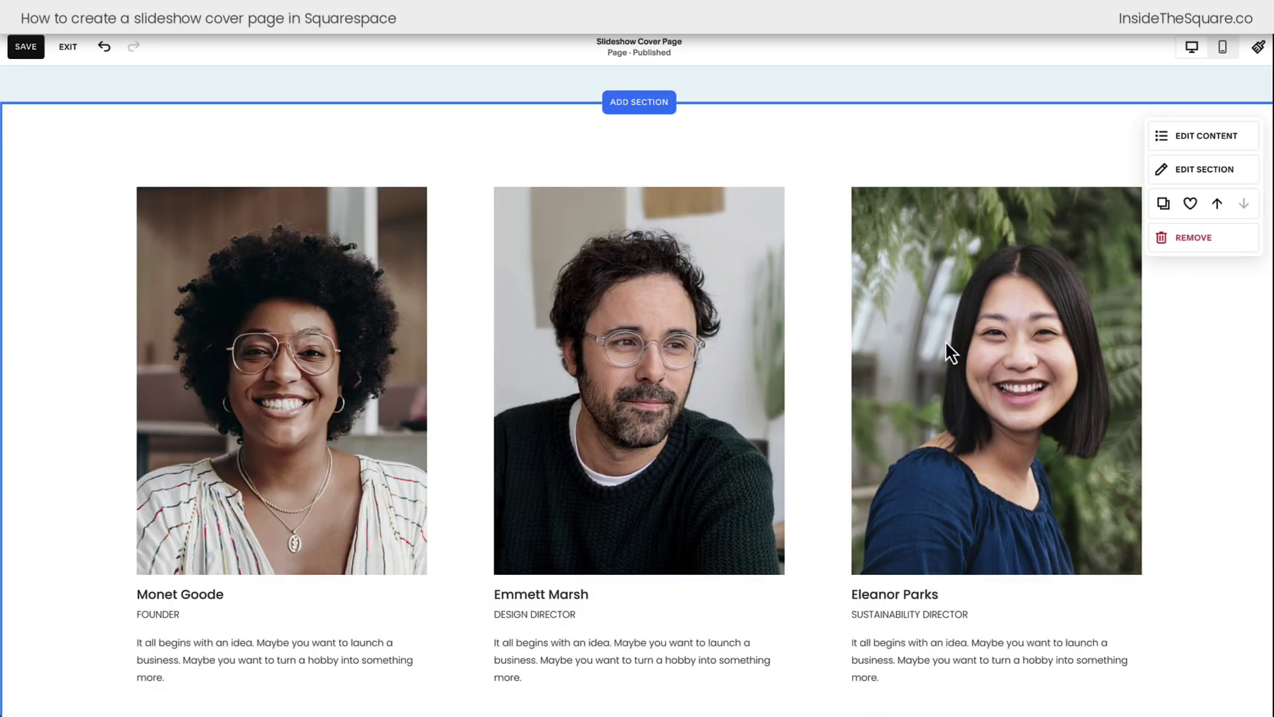
Change the team section's design layout to Banner Slideshow.
{"action": "left_click", "coordinate": [1192, 143]}
{"action": "left_click", "coordinate": [1180, 174]}
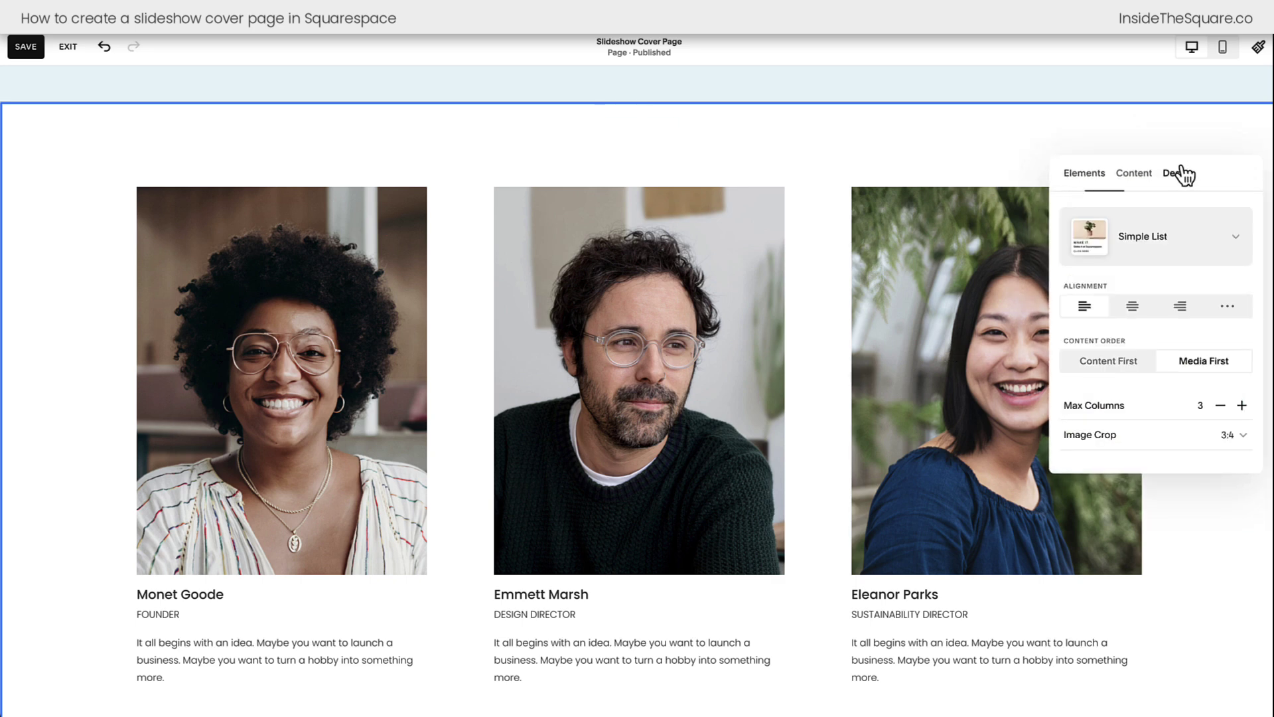
{"action": "left_click", "coordinate": [1179, 246]}
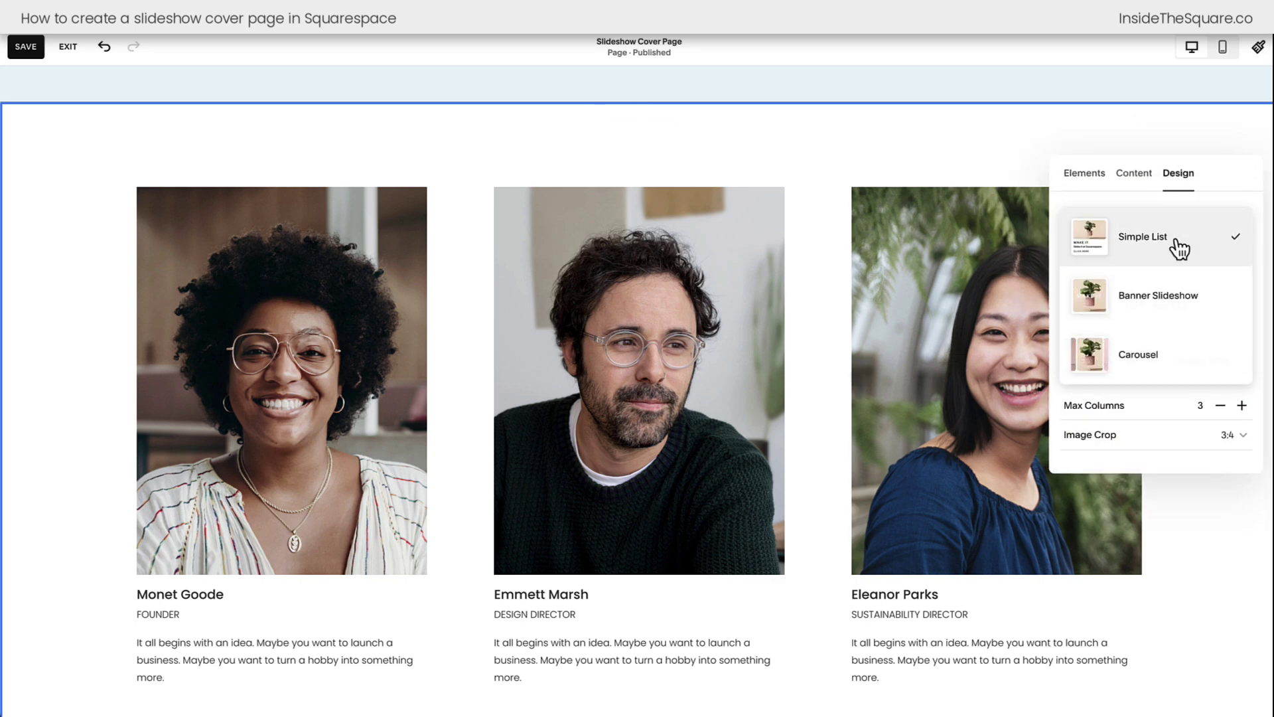
{"action": "left_click", "coordinate": [1162, 297]}
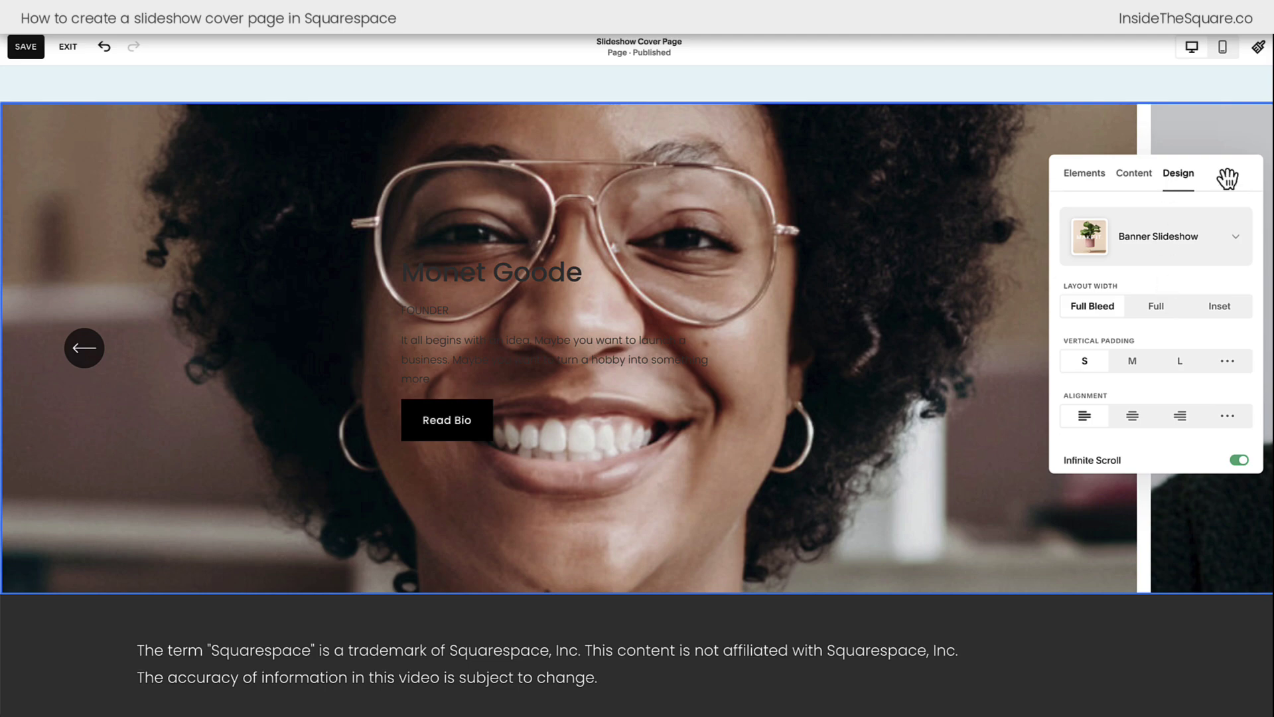
{"action": "left_click_drag", "start_coordinate": [1229, 177], "coordinate": [1071, 177]}
{"action": "left_click", "coordinate": [1194, 362]}
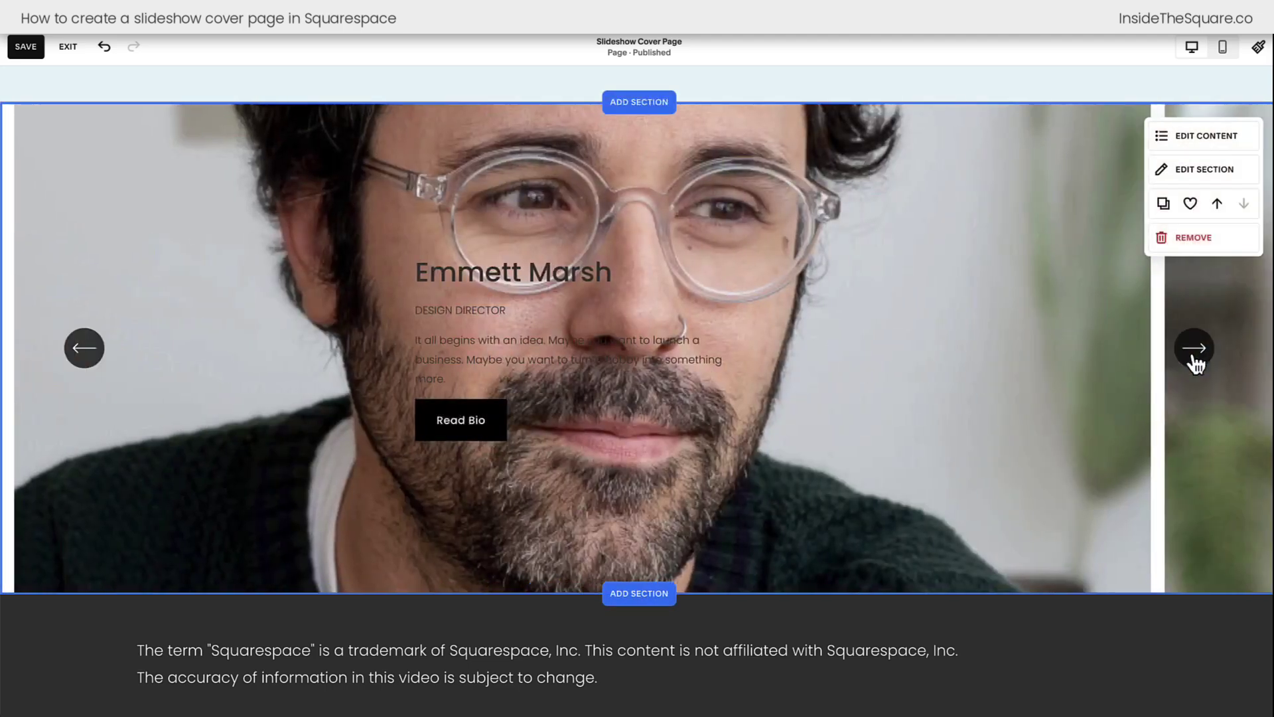
{"action": "left_click", "coordinate": [1190, 371]}
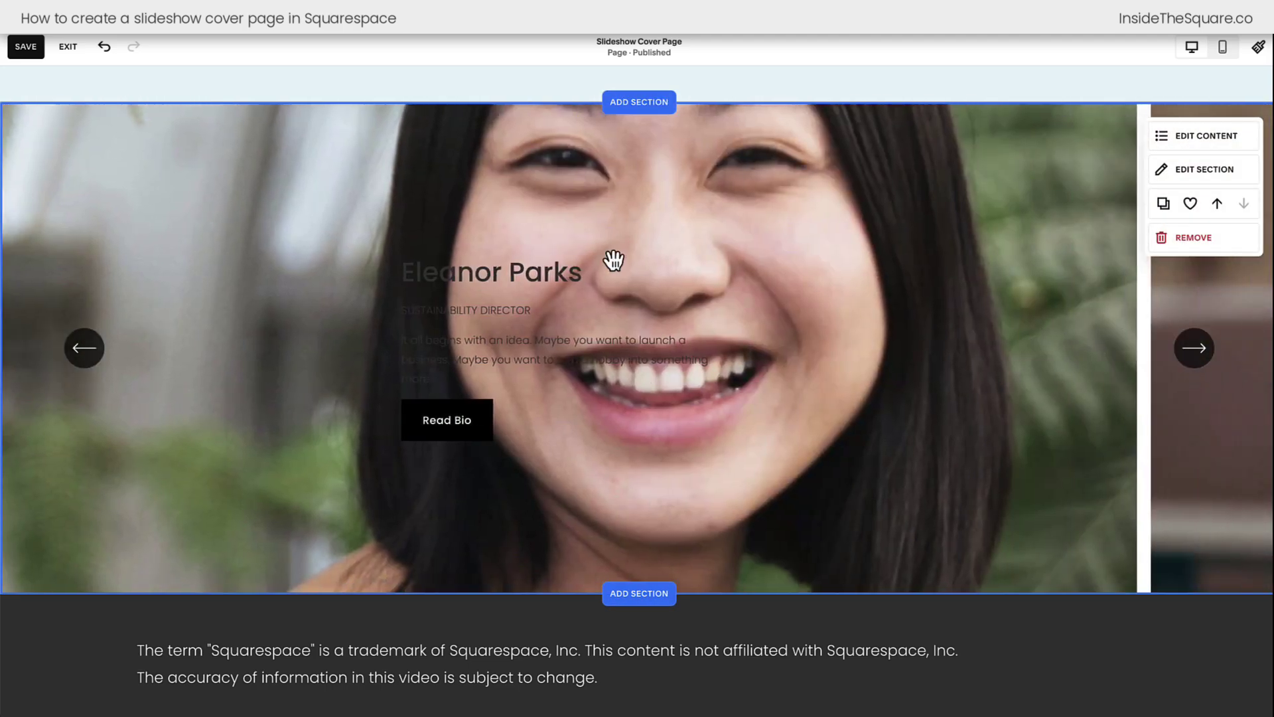
{"action": "left_click", "coordinate": [1197, 370]}
{"action": "left_click", "coordinate": [1196, 369]}
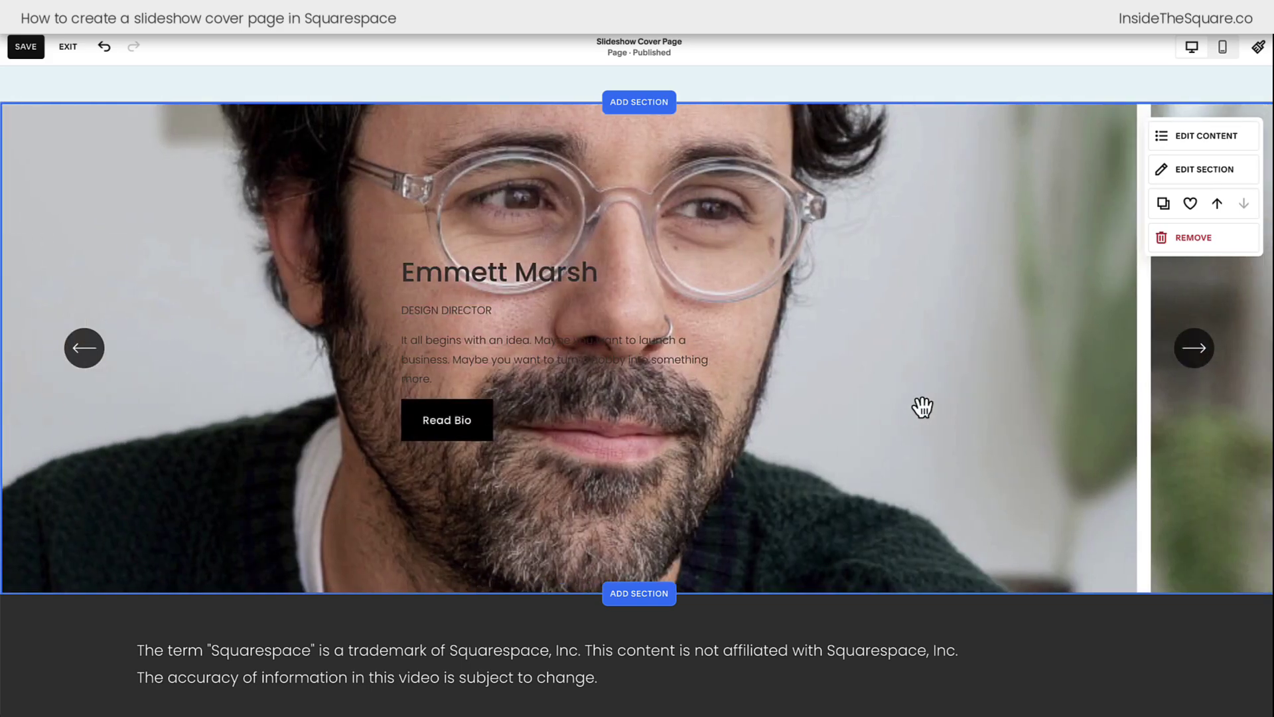
Set the slideshow's Minimum Slide Height to L and save the page.
{"action": "left_click", "coordinate": [1192, 138]}
{"action": "left_click", "coordinate": [1180, 182]}
{"action": "scroll", "coordinate": [1180, 307], "scroll_direction": "down", "scroll_amount": 2}
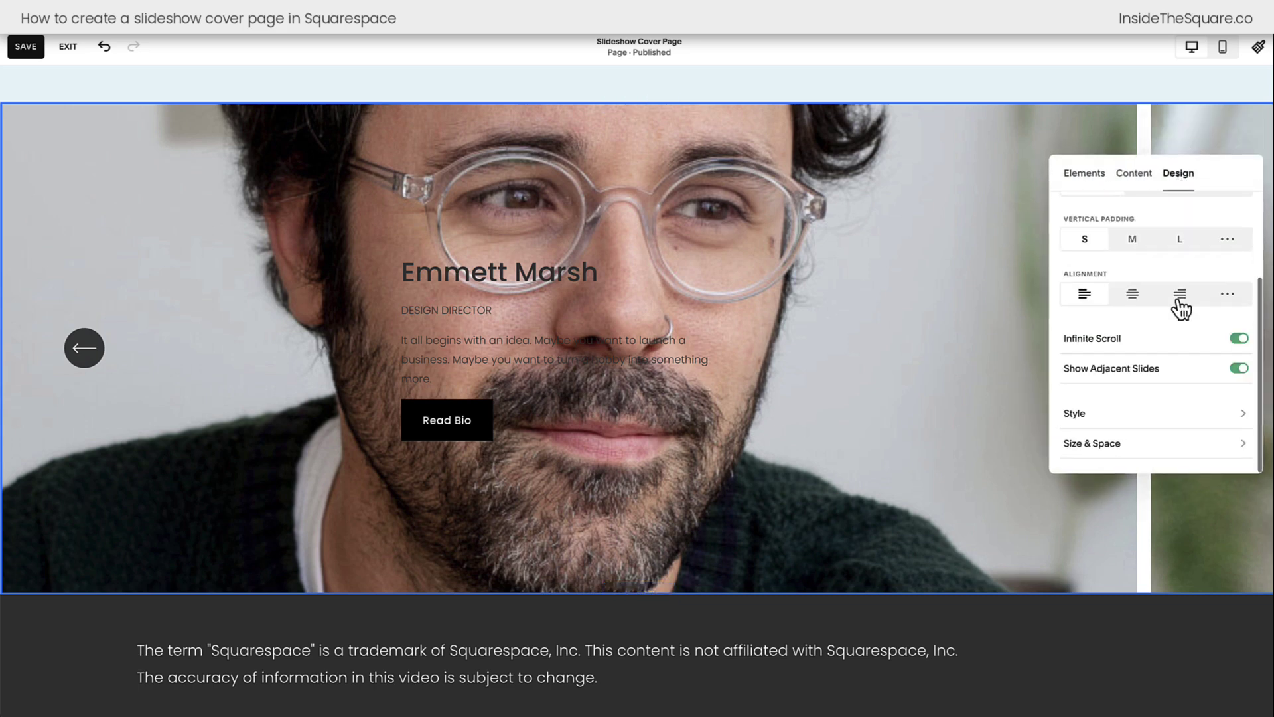
{"action": "left_click", "coordinate": [1158, 445]}
{"action": "scroll", "coordinate": [1166, 436], "scroll_direction": "down", "scroll_amount": 4}
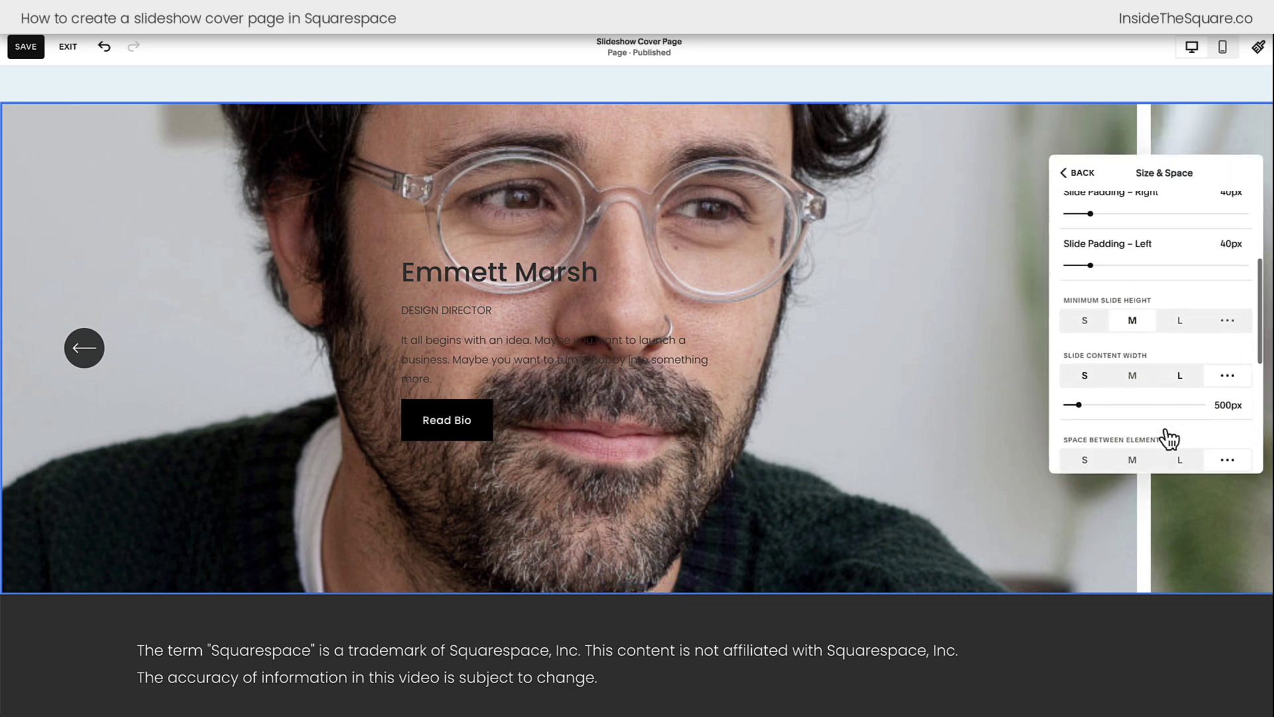
{"action": "left_click", "coordinate": [1180, 314]}
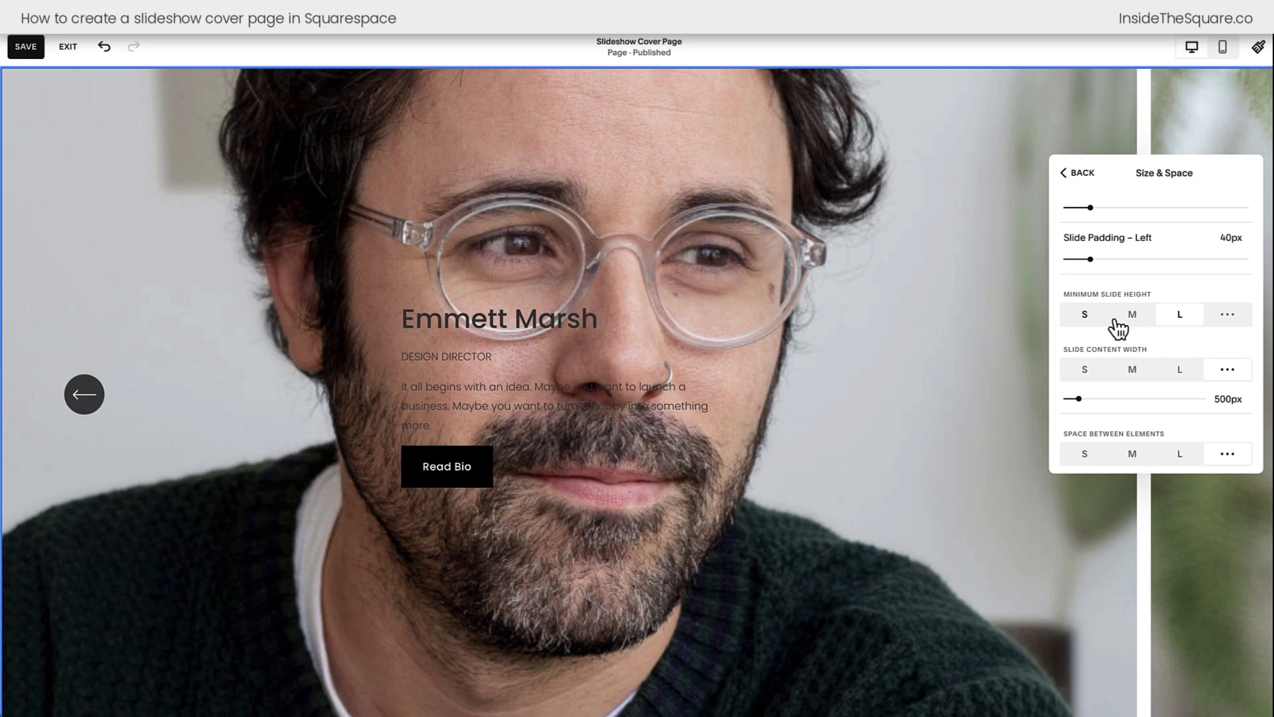
{"action": "left_click", "coordinate": [962, 321]}
{"action": "left_click", "coordinate": [26, 47]}
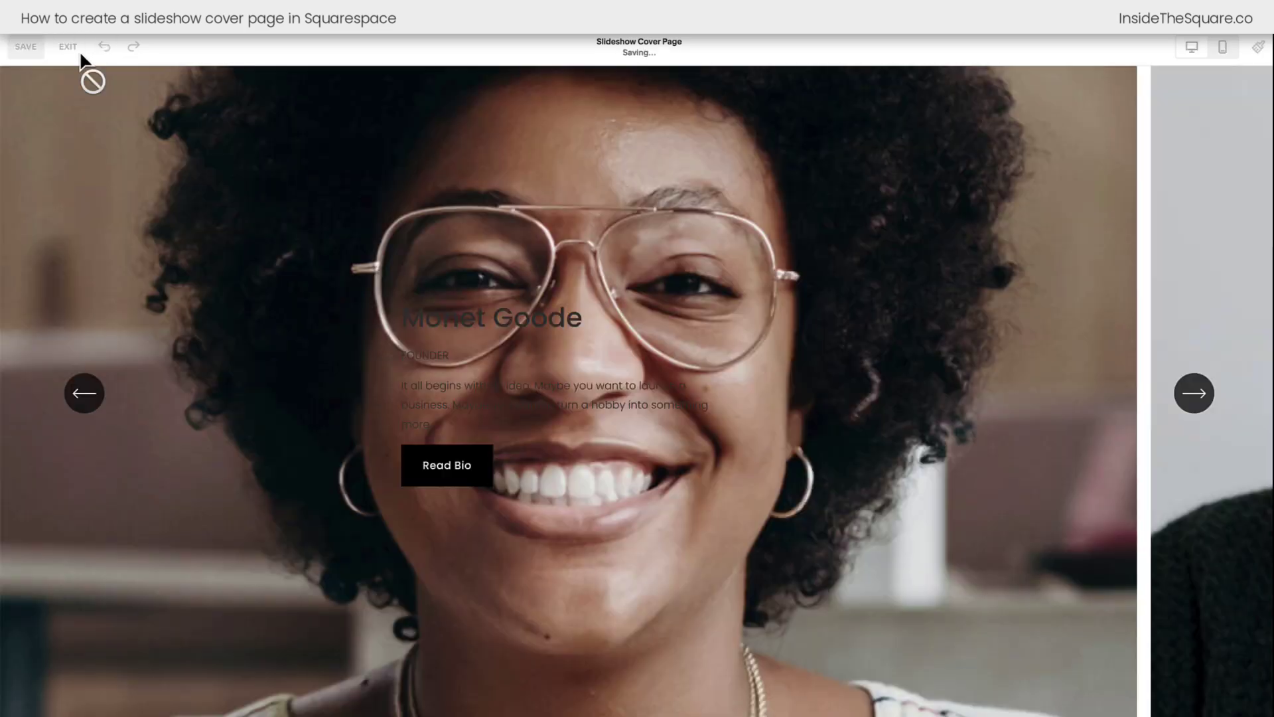
Remove the Choose Your Own Adventure section and save the page.
{"action": "scroll", "coordinate": [853, 233], "scroll_direction": "up", "scroll_amount": 5}
{"action": "left_click", "coordinate": [1195, 198]}
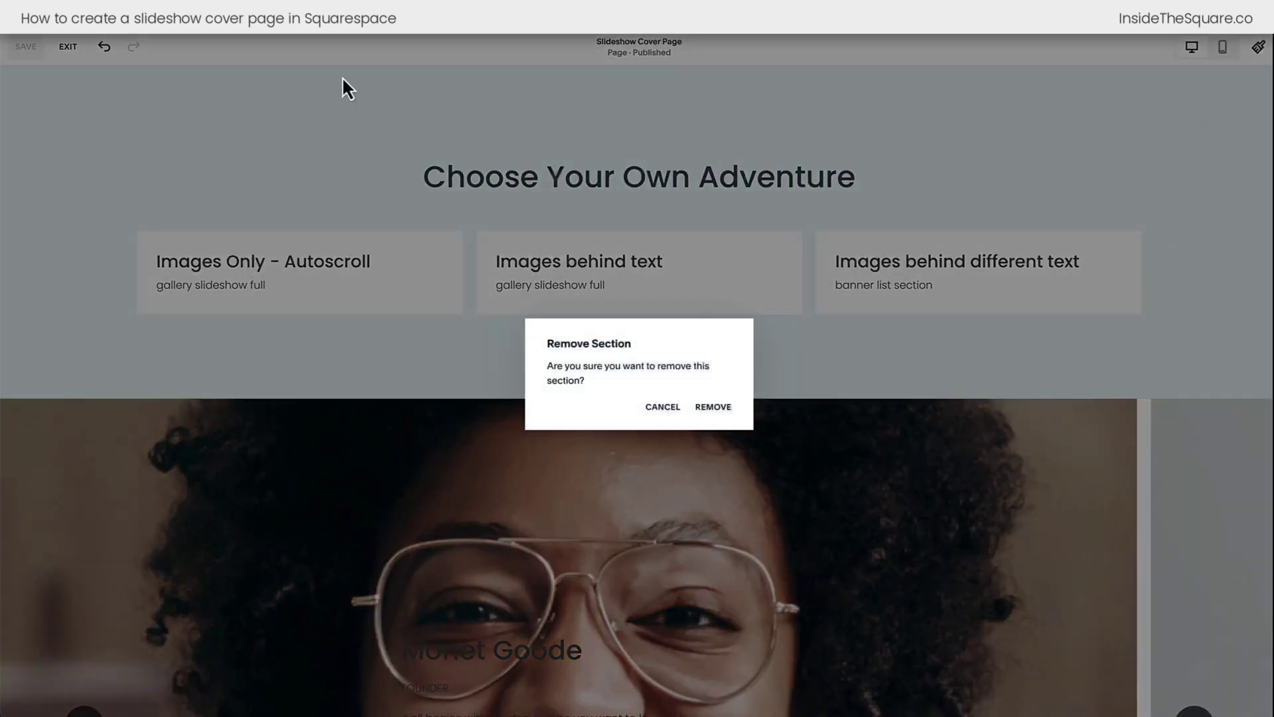
{"action": "left_click", "coordinate": [715, 407]}
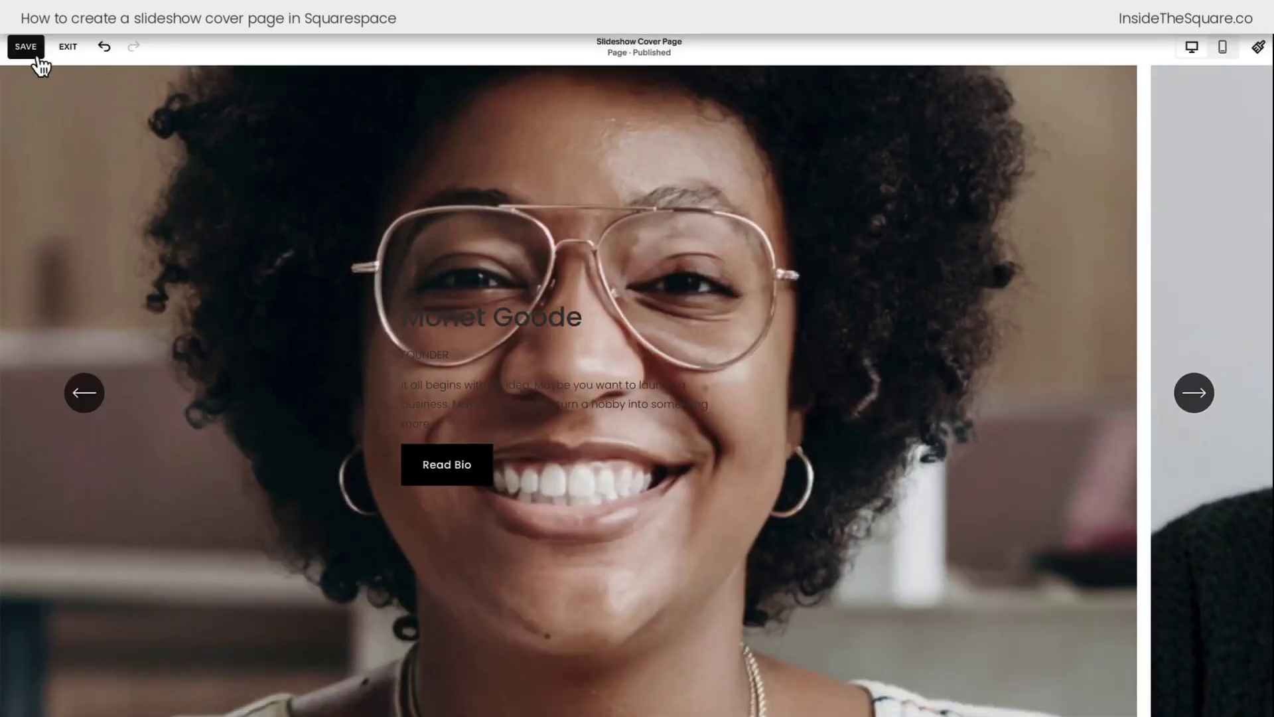
{"action": "left_click", "coordinate": [30, 49]}
{"action": "left_click", "coordinate": [1194, 408]}
{"action": "left_click", "coordinate": [1194, 408]}
{"action": "left_click_drag", "start_coordinate": [1065, 417], "coordinate": [998, 420]}
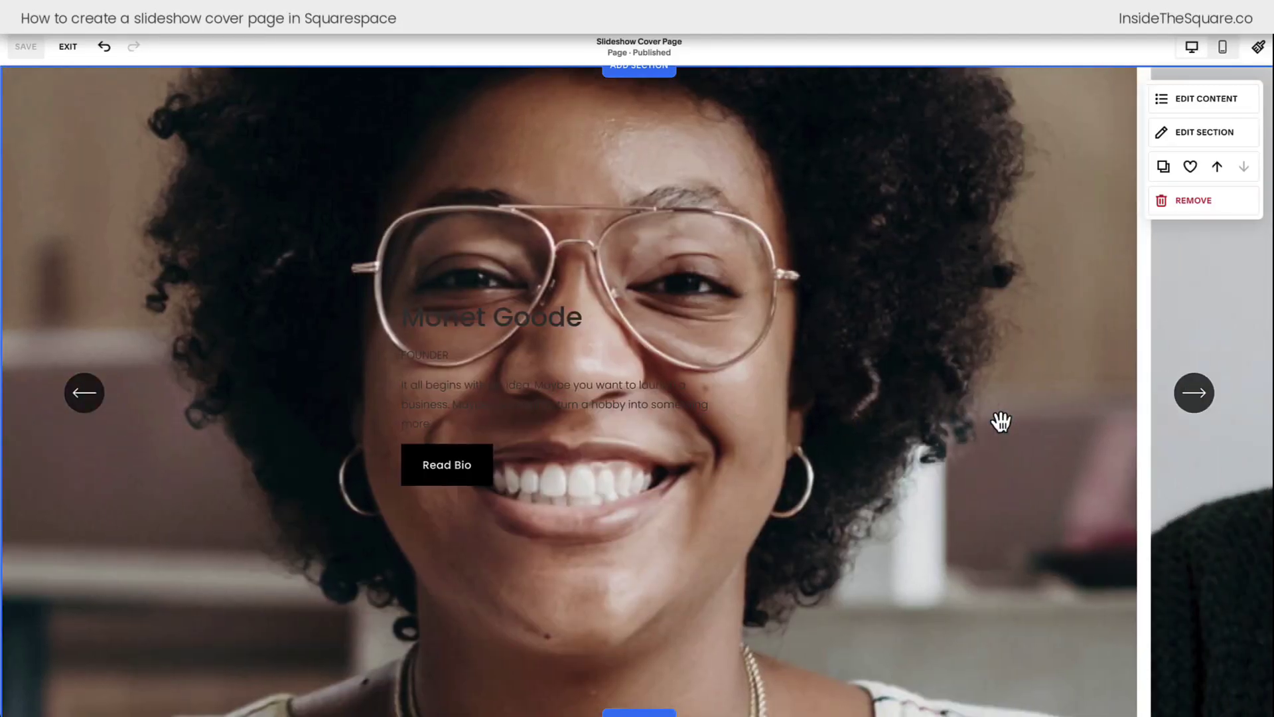
{"action": "scroll", "coordinate": [1001, 421], "scroll_direction": "down", "scroll_amount": 3}
{"action": "scroll", "coordinate": [1001, 422], "scroll_direction": "up", "scroll_amount": 3}
{"action": "left_click", "coordinate": [67, 46]}
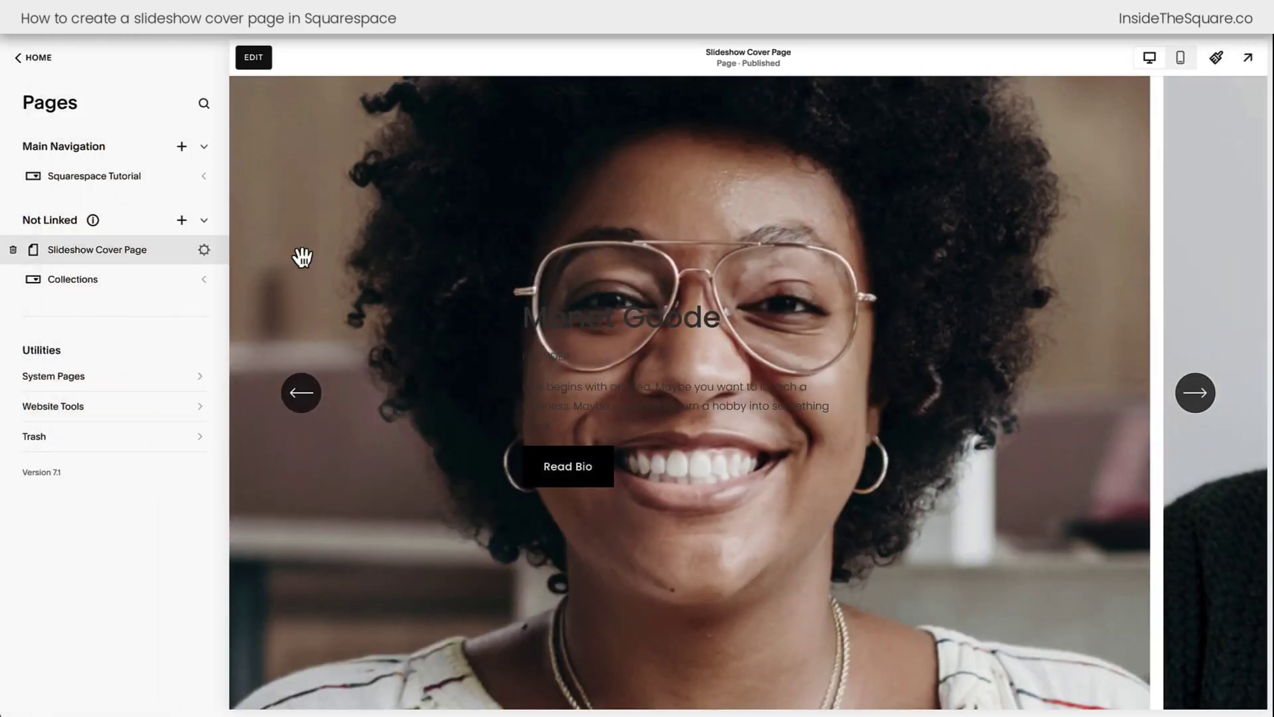
{"action": "left_click", "coordinate": [205, 256]}
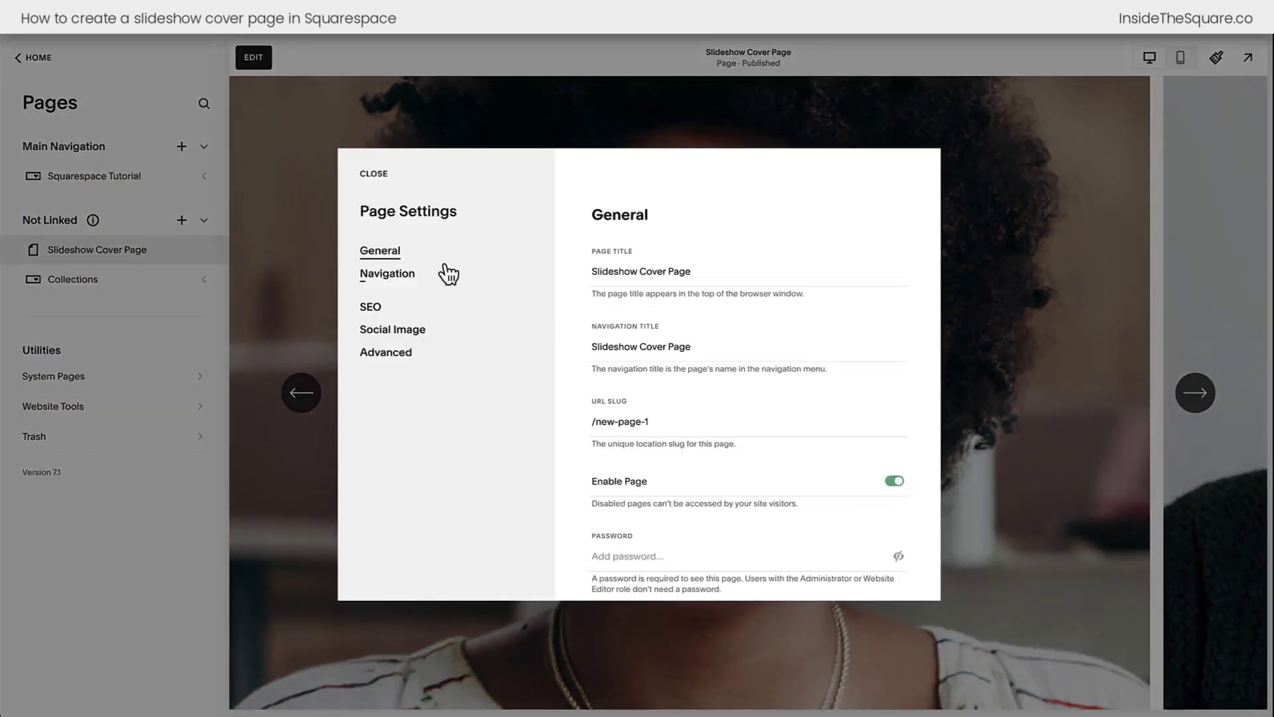
{"action": "left_click", "coordinate": [392, 277]}
{"action": "left_click", "coordinate": [795, 364]}
{"action": "left_click", "coordinate": [775, 365]}
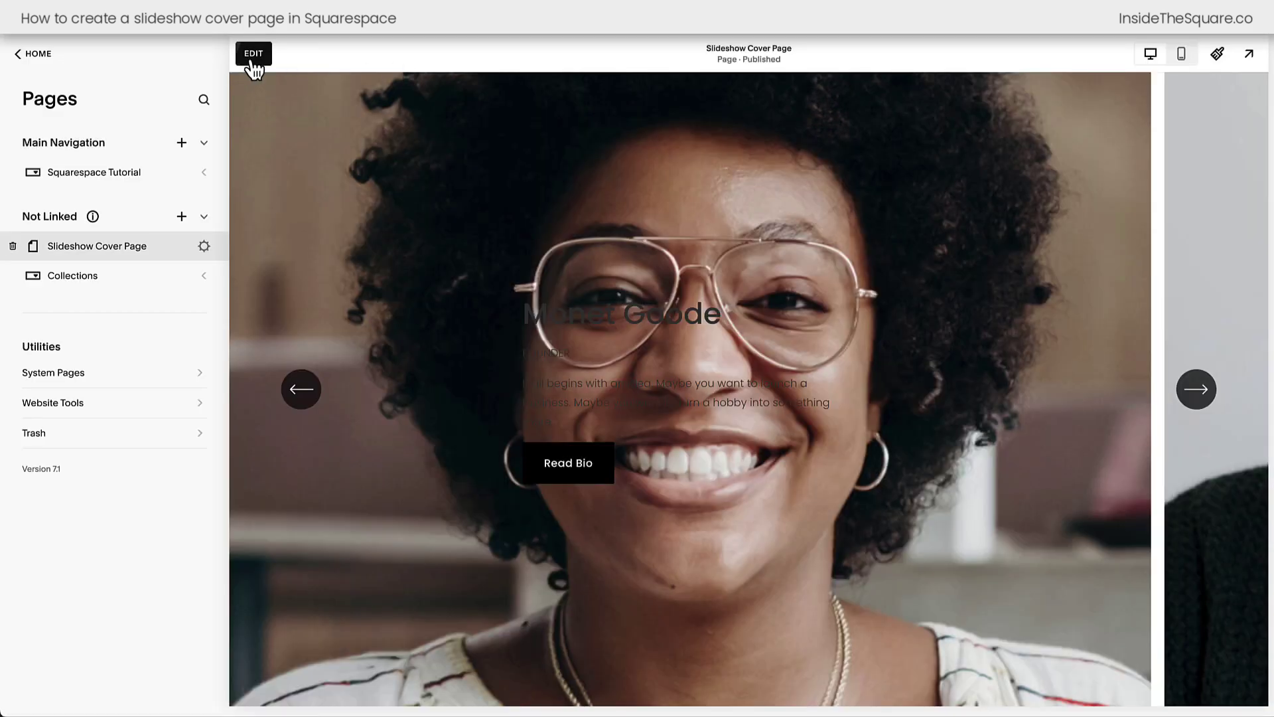
{"action": "left_click", "coordinate": [253, 61]}
Remove the People banner slideshow section.
{"action": "mouse_move", "coordinate": [1124, 157]}
{"action": "left_click", "coordinate": [1201, 193]}
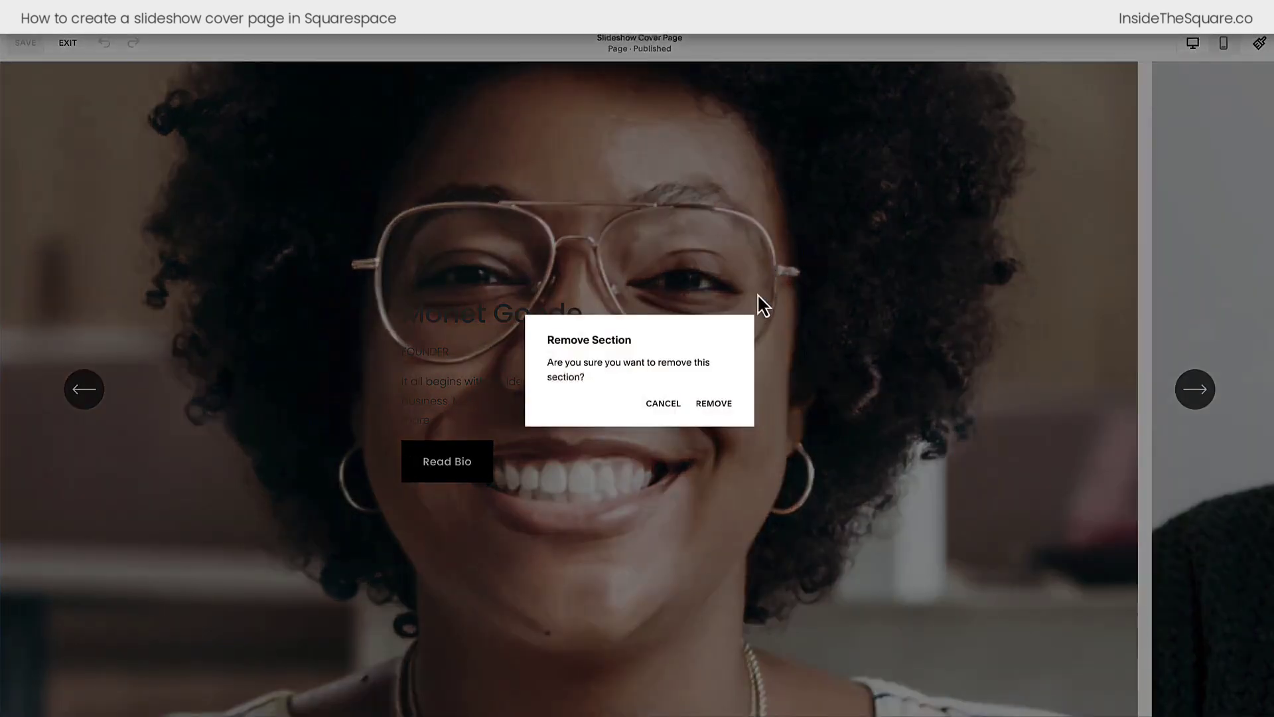
{"action": "left_click", "coordinate": [722, 403]}
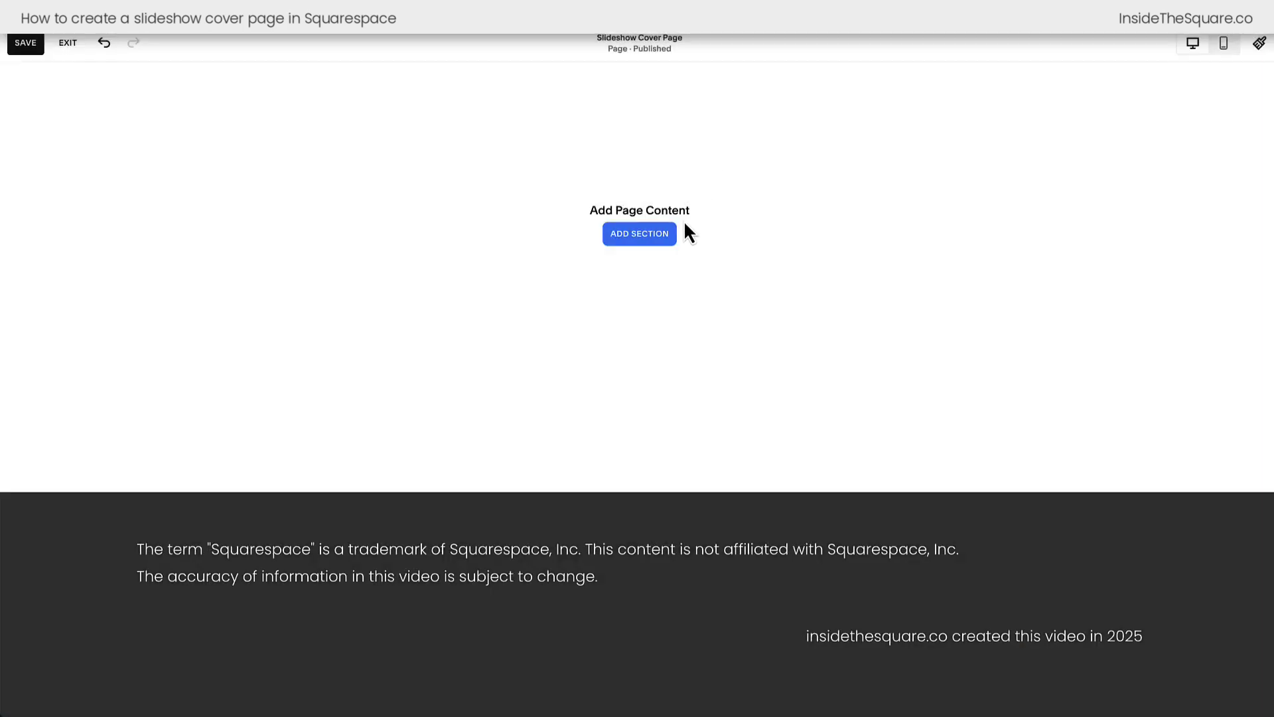
Add an Images gallery section with four mountain photos to the empty page.
{"action": "left_click", "coordinate": [651, 239]}
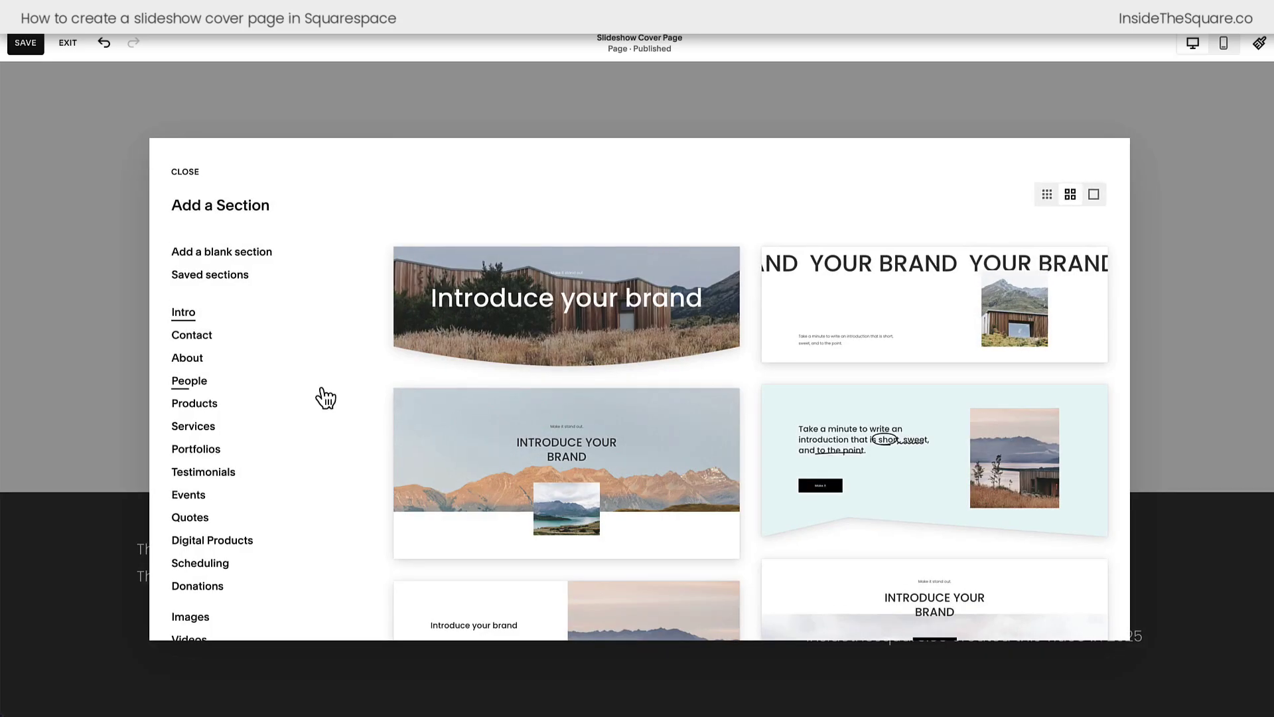
{"action": "scroll", "coordinate": [312, 412], "scroll_direction": "down", "scroll_amount": 2}
{"action": "left_click", "coordinate": [190, 483]}
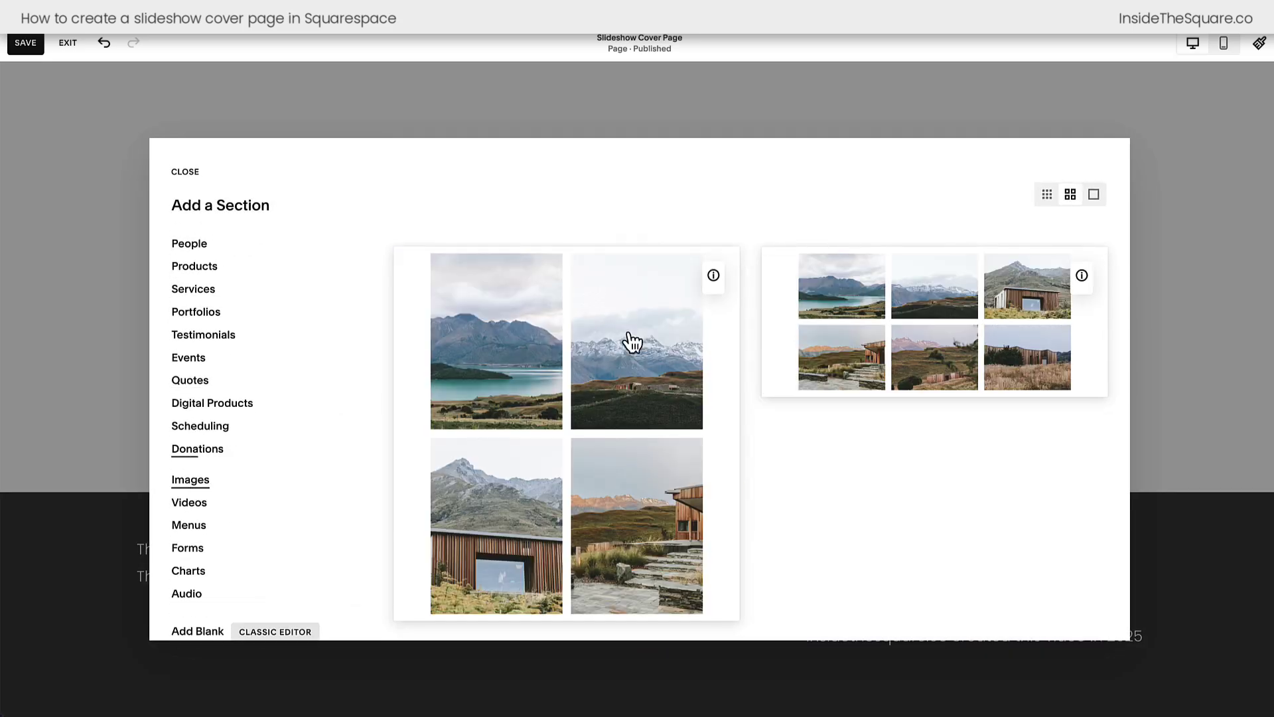
{"action": "mouse_move", "coordinate": [712, 280]}
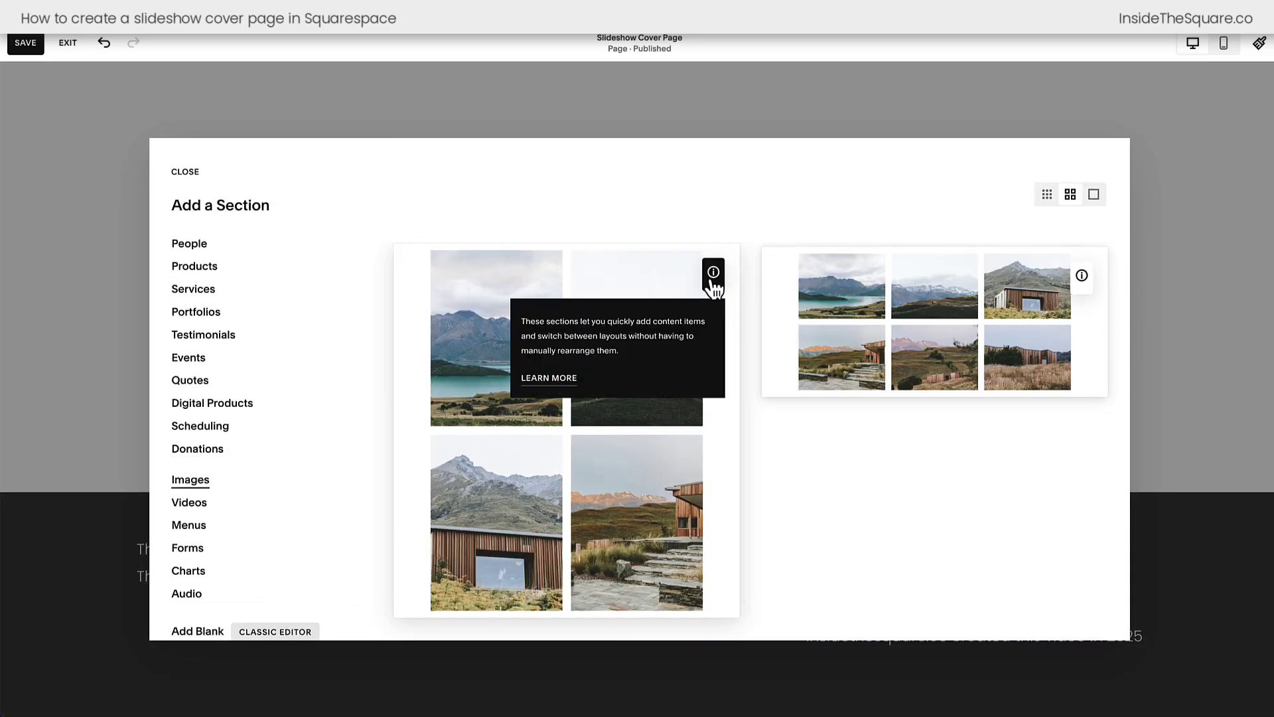
{"action": "key", "text": "Escape"}
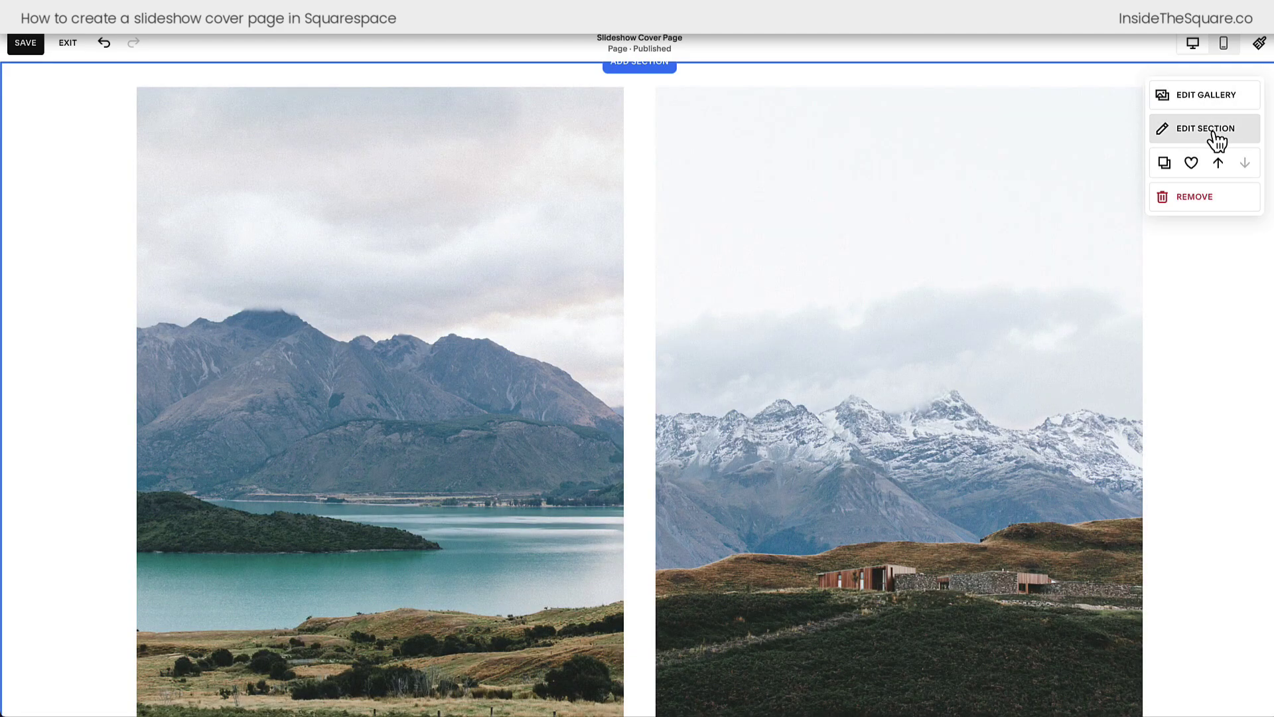
Set the gallery to Slideshow: Full with height L and arrow controls.
{"action": "left_click", "coordinate": [1216, 130]}
{"action": "left_click", "coordinate": [1124, 193]}
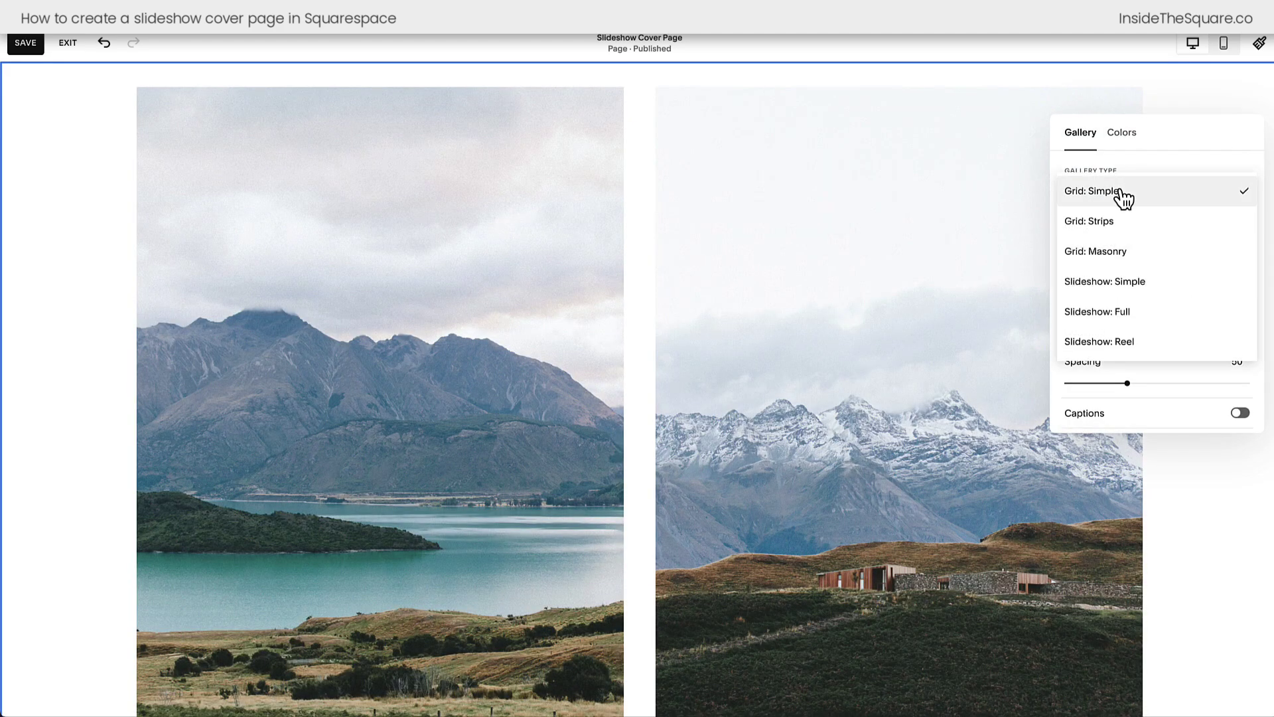
{"action": "left_click", "coordinate": [1128, 313]}
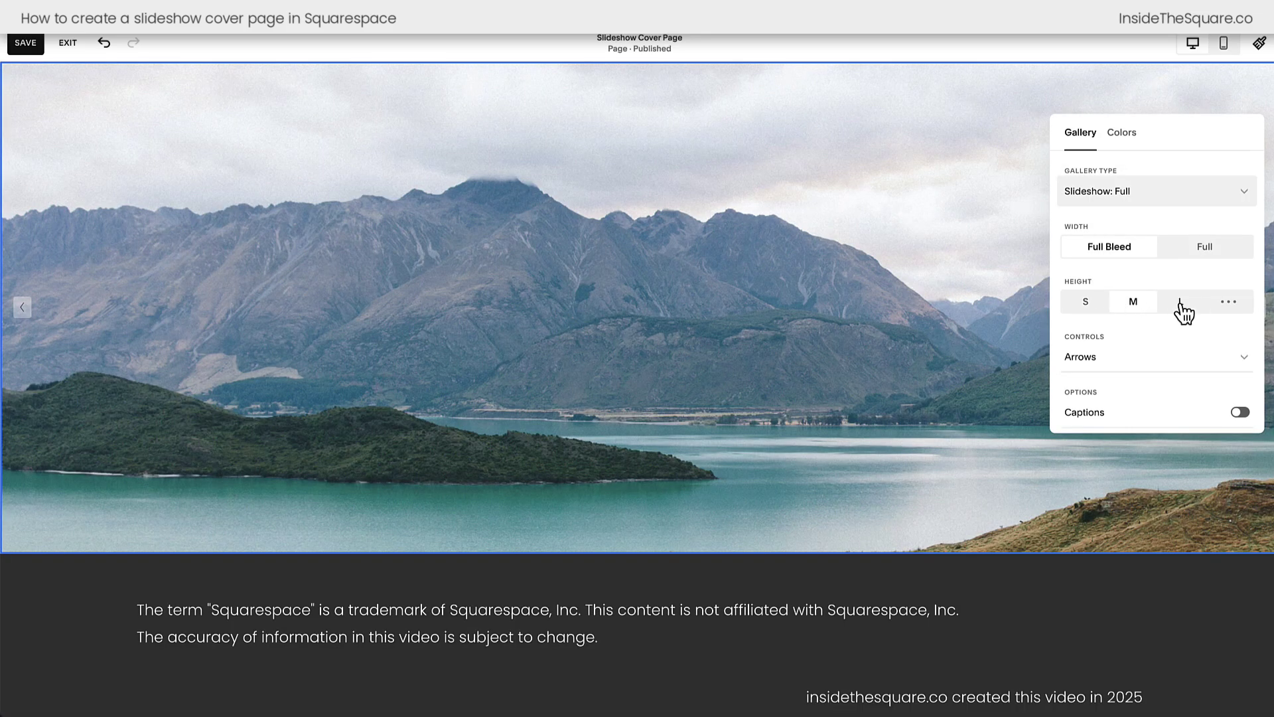
{"action": "left_click", "coordinate": [1180, 303]}
{"action": "left_click", "coordinate": [1173, 362]}
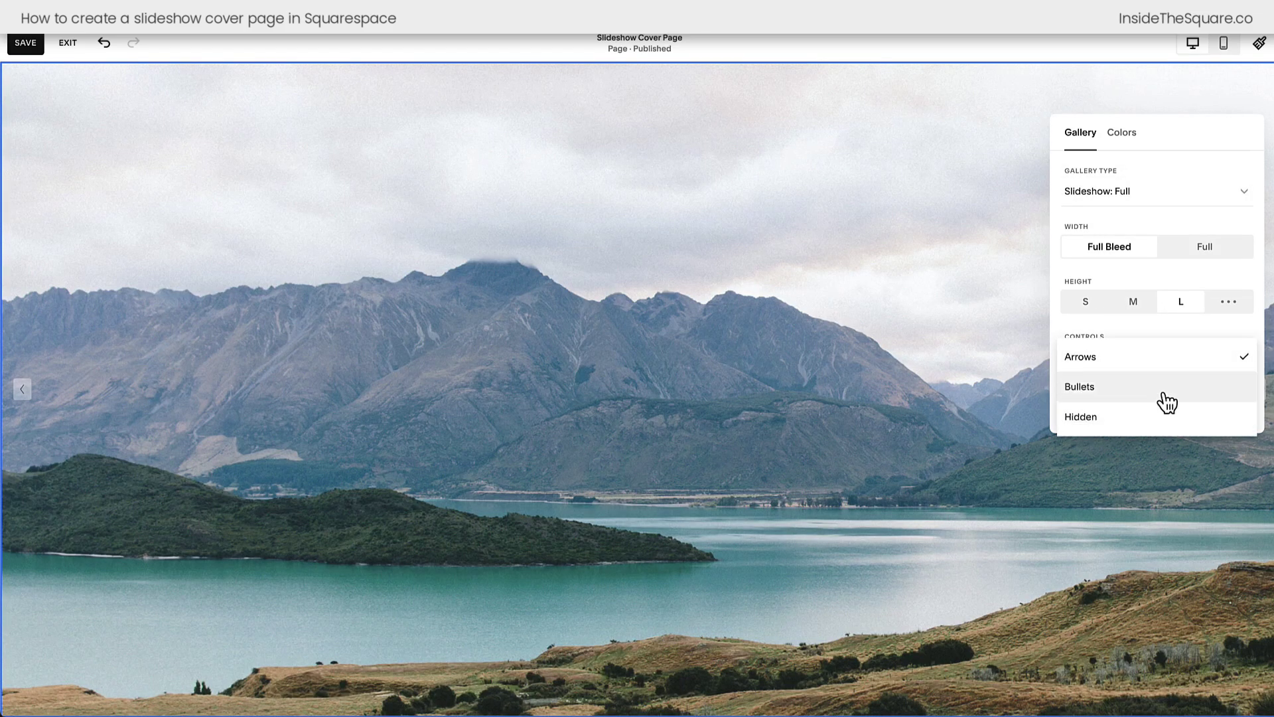
{"action": "left_click", "coordinate": [988, 199]}
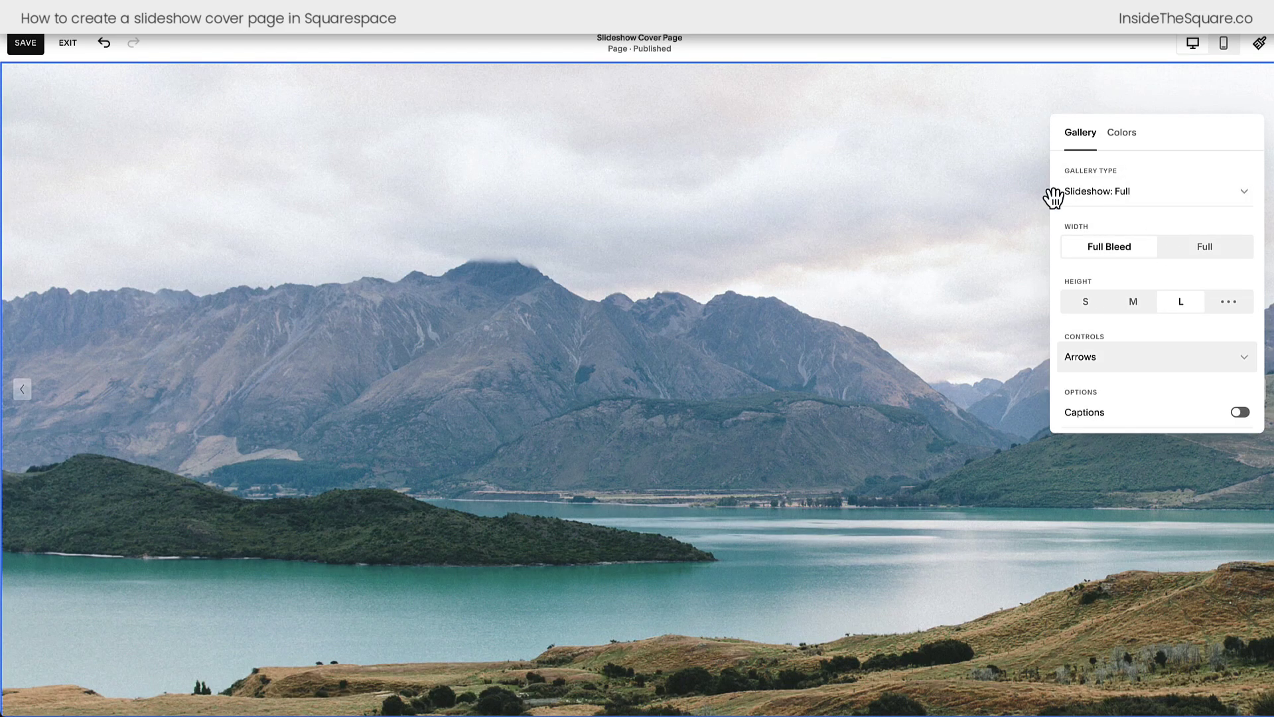
{"action": "left_click", "coordinate": [946, 168]}
Move the cabin photo to second position in the gallery images.
{"action": "left_click", "coordinate": [1175, 106]}
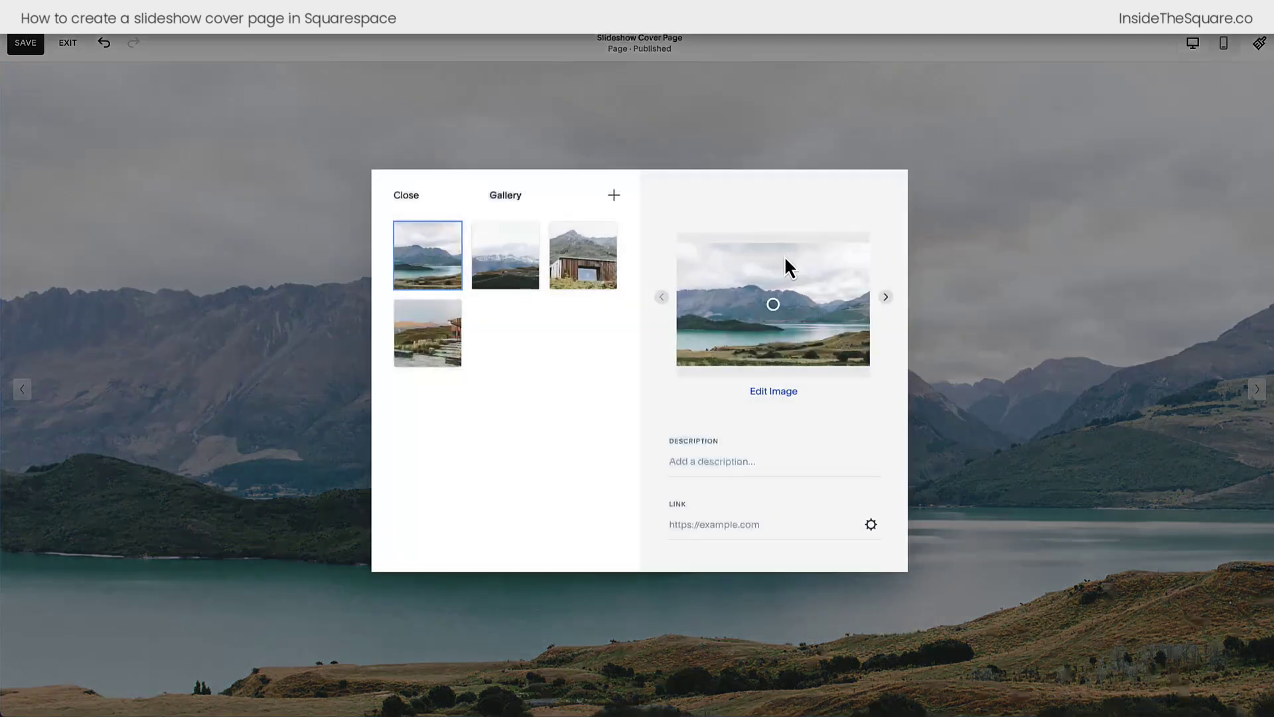
{"action": "mouse_move", "coordinate": [602, 269]}
{"action": "left_click_drag", "start_coordinate": [602, 268], "coordinate": [541, 246]}
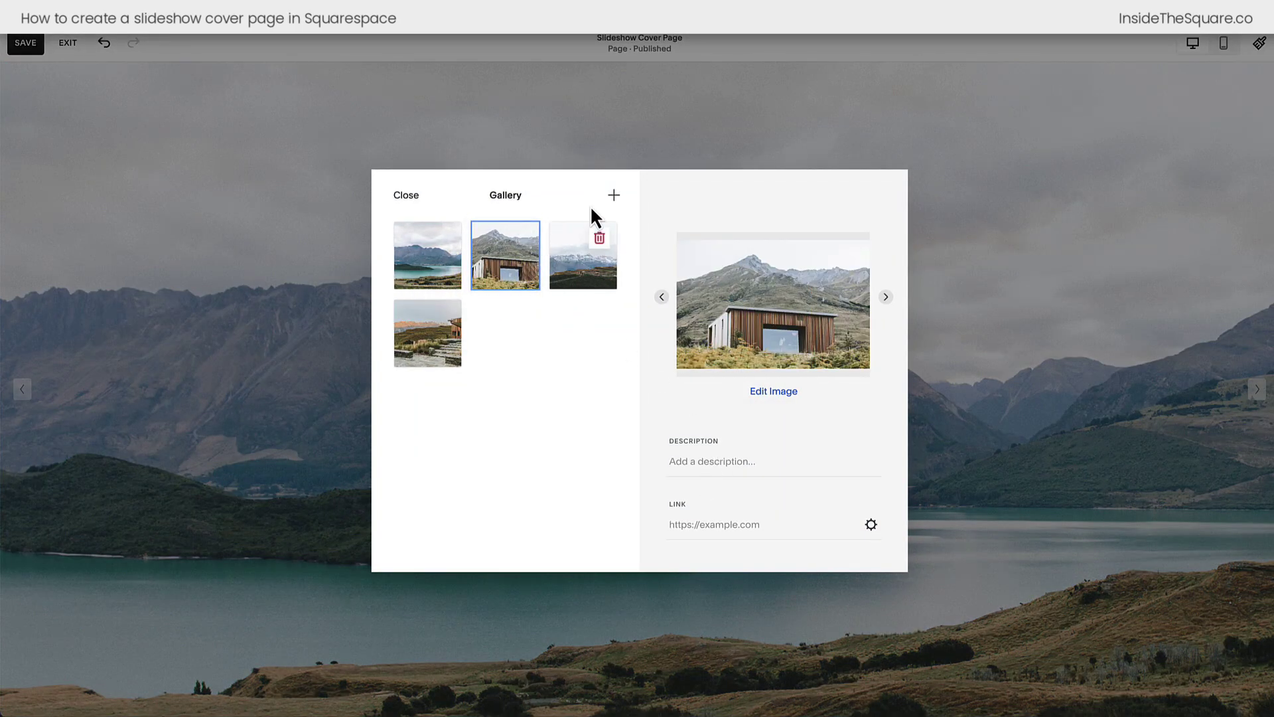
{"action": "left_click", "coordinate": [613, 196]}
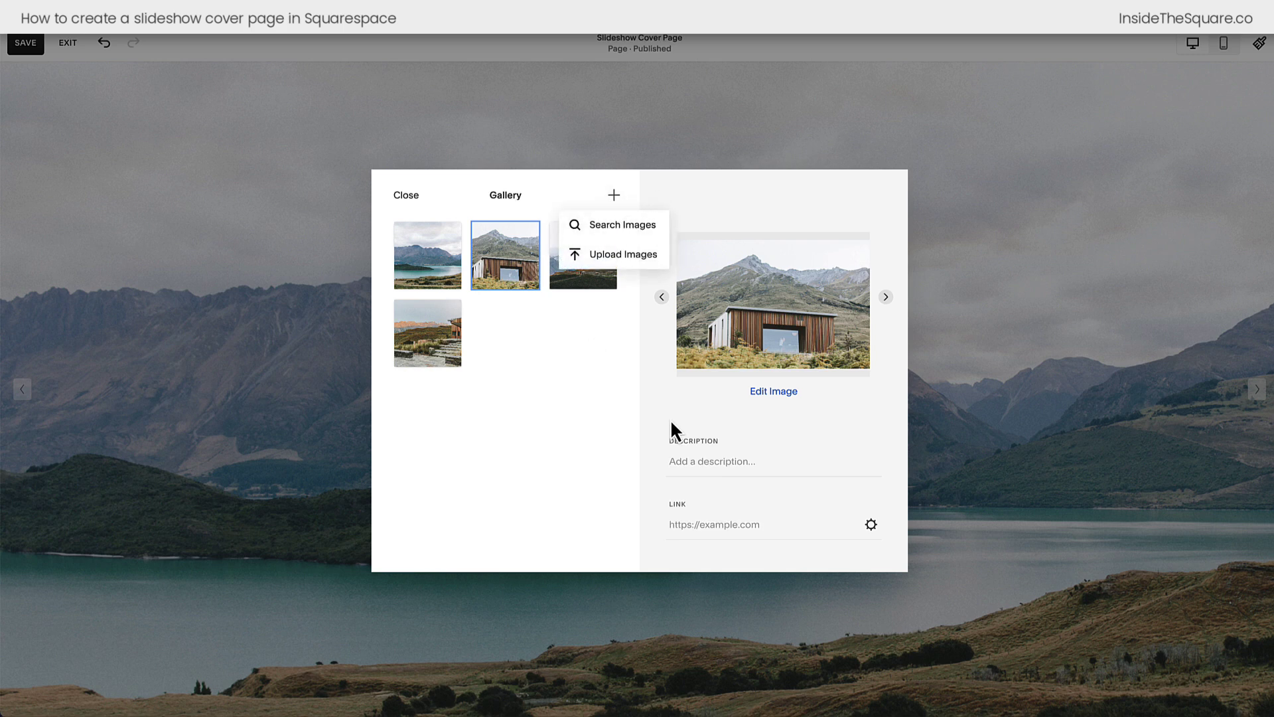
{"action": "left_click", "coordinate": [722, 524]}
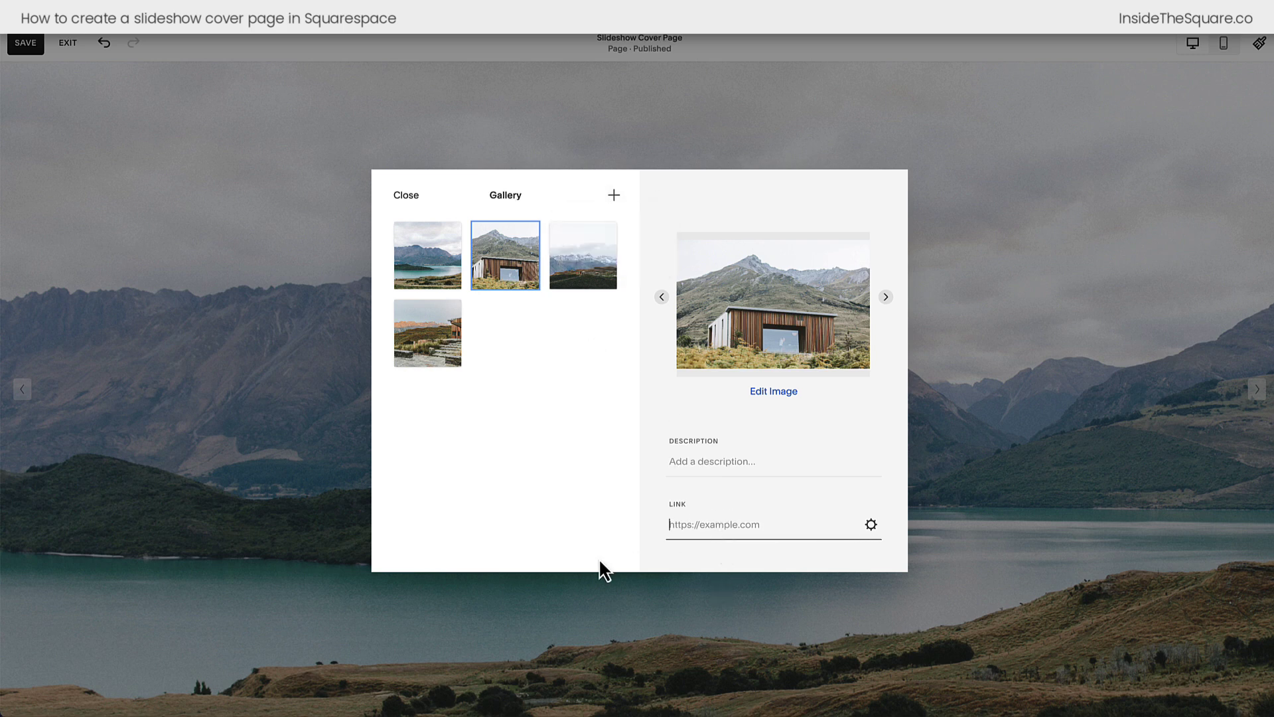
{"action": "left_click", "coordinate": [999, 356]}
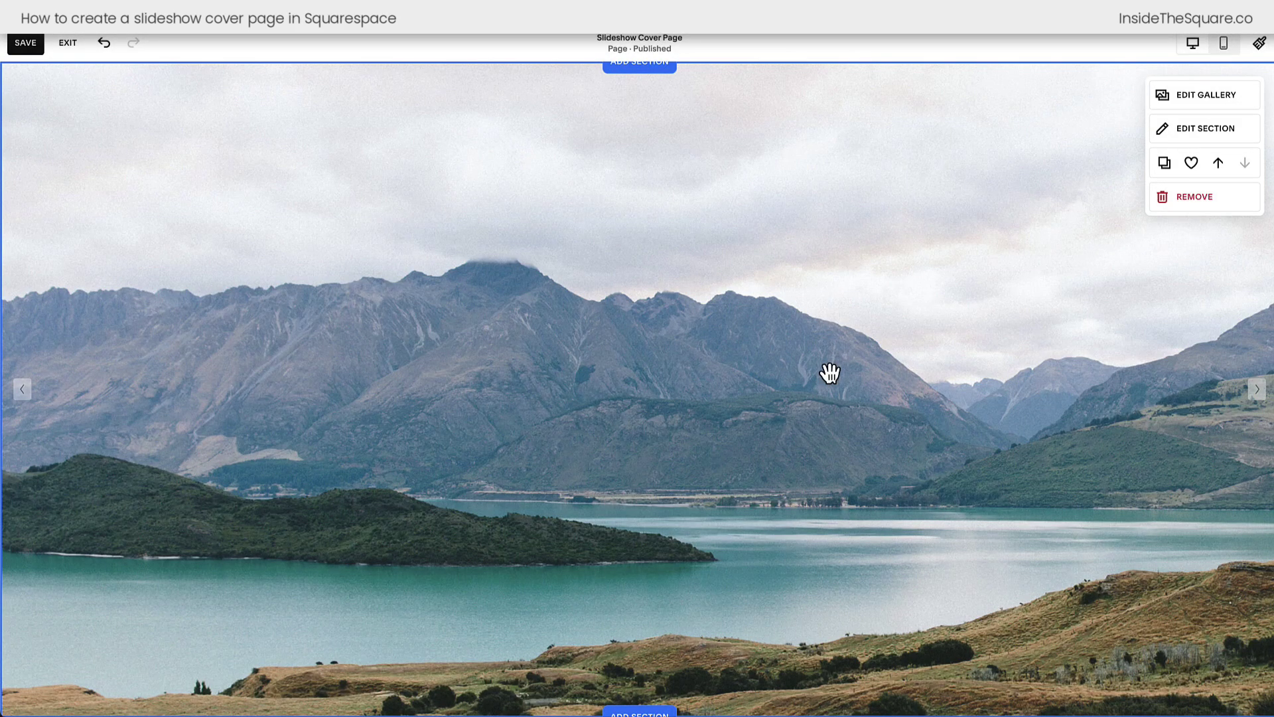
Add a centered-text Intro section below the slideshow.
{"action": "scroll", "coordinate": [829, 373], "scroll_direction": "down", "scroll_amount": 3}
{"action": "left_click", "coordinate": [652, 554]}
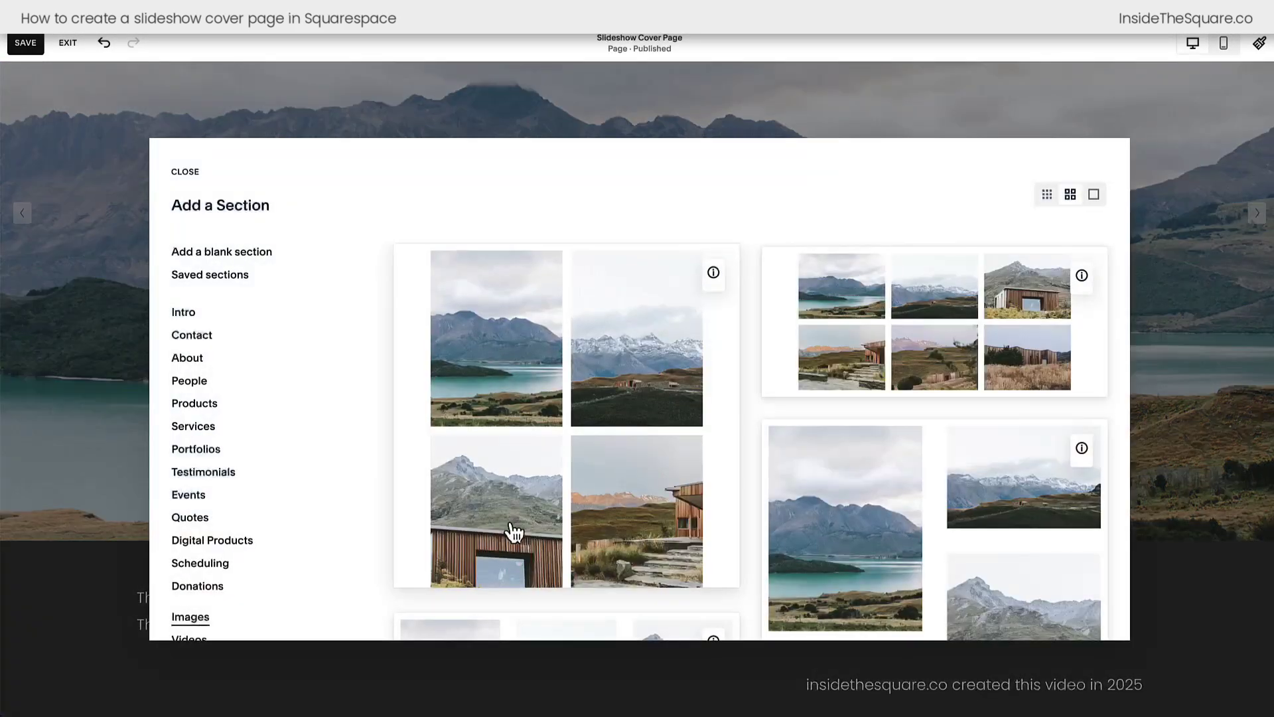
{"action": "left_click", "coordinate": [192, 315]}
{"action": "scroll", "coordinate": [768, 409], "scroll_direction": "down", "scroll_amount": 10}
{"action": "left_click", "coordinate": [734, 390]}
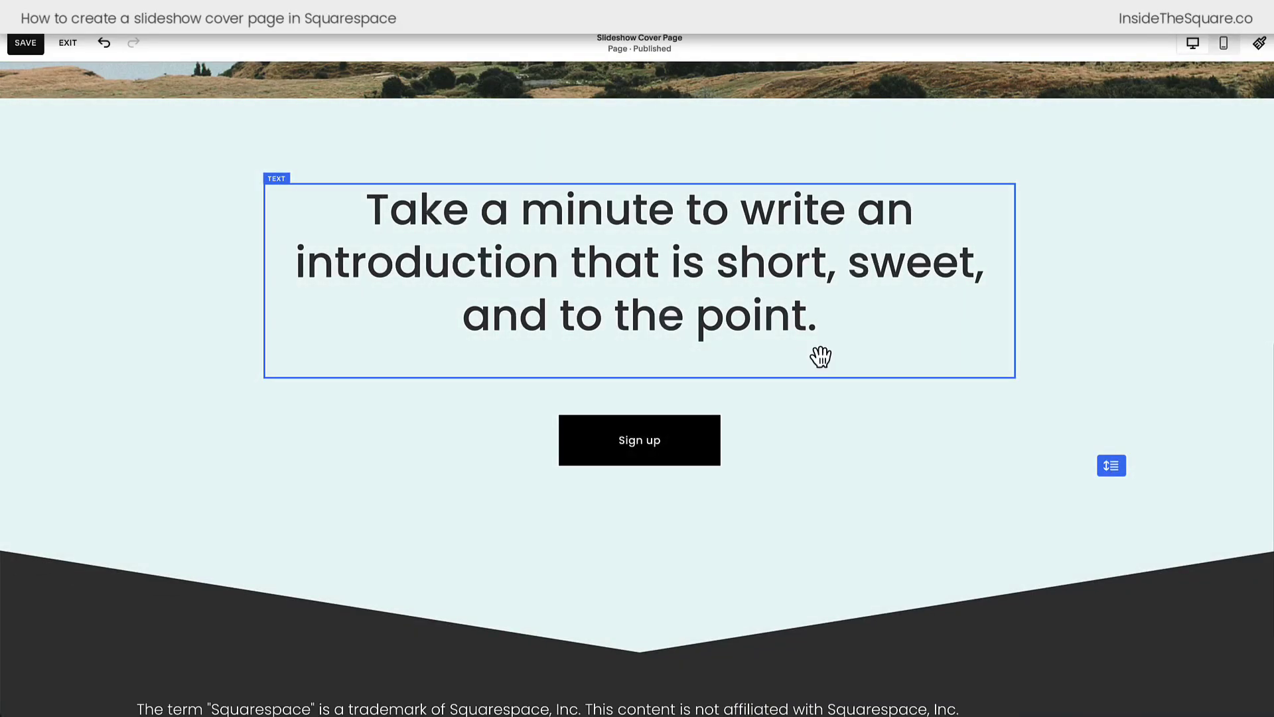
{"action": "mouse_move", "coordinate": [822, 355]}
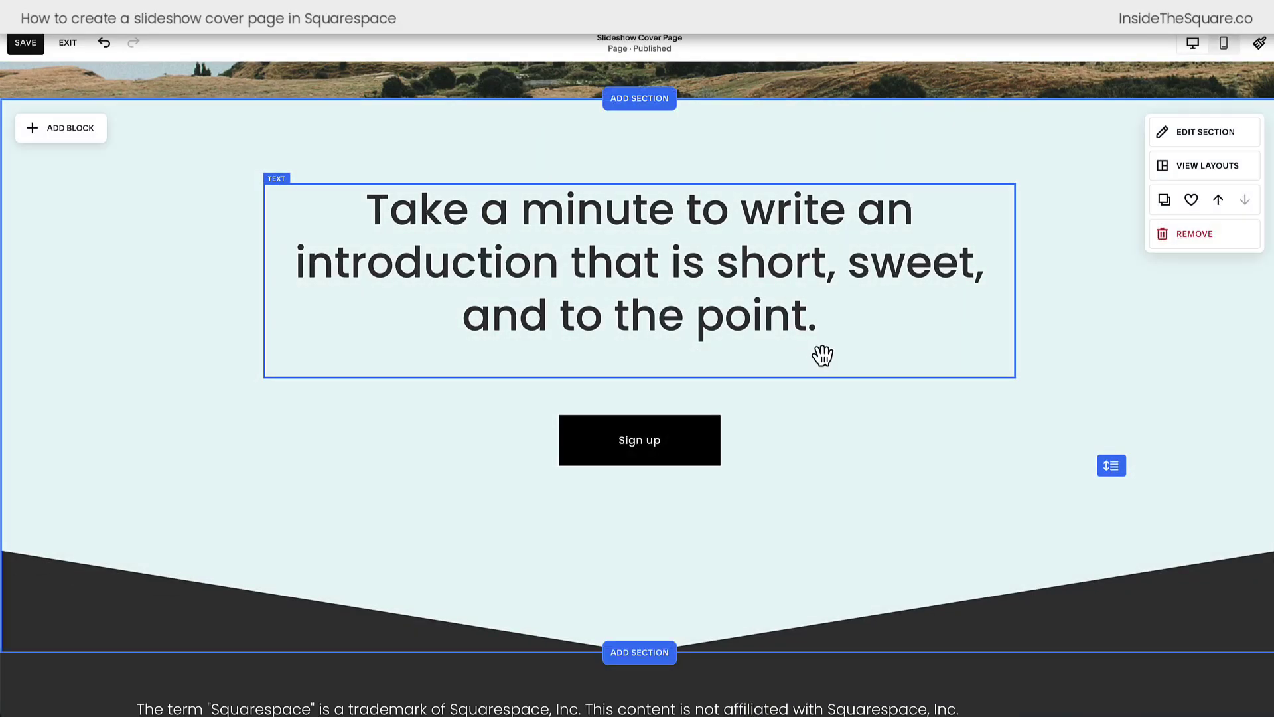
Set the intro section height to L, turn off the divider, and save.
{"action": "left_click", "coordinate": [1205, 133]}
{"action": "left_click", "coordinate": [1209, 343]}
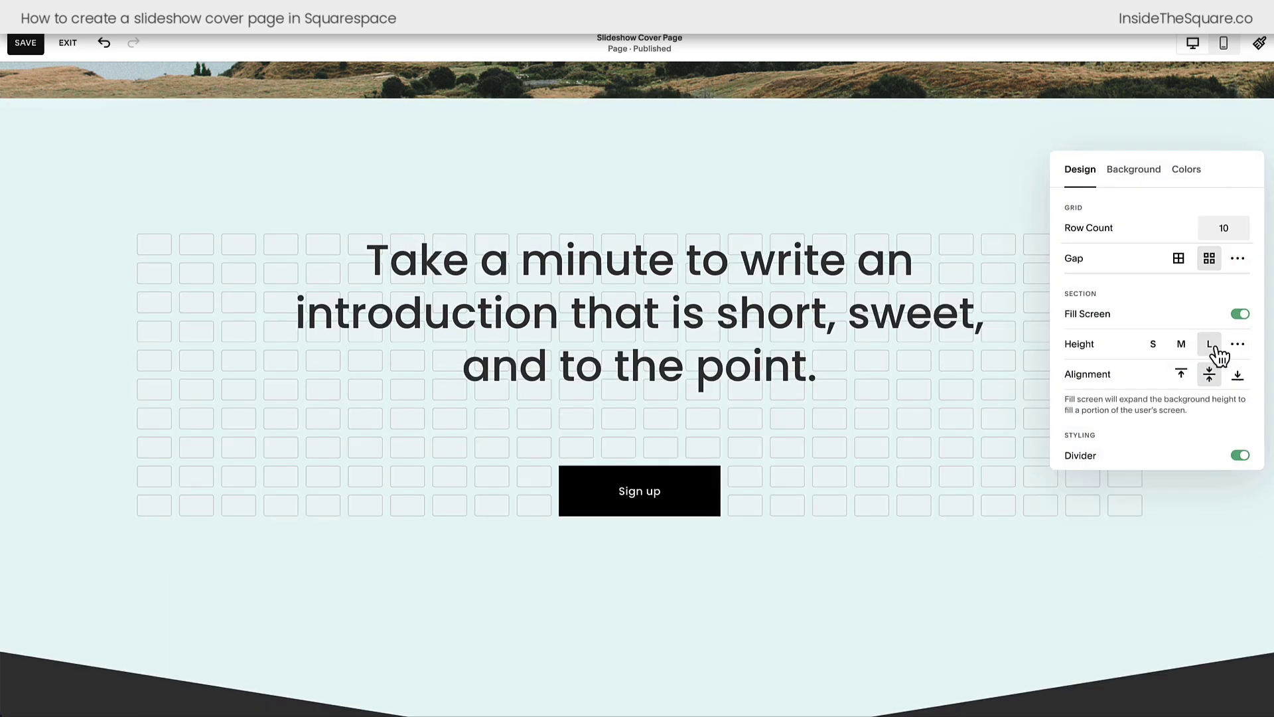
{"action": "left_click", "coordinate": [1238, 458]}
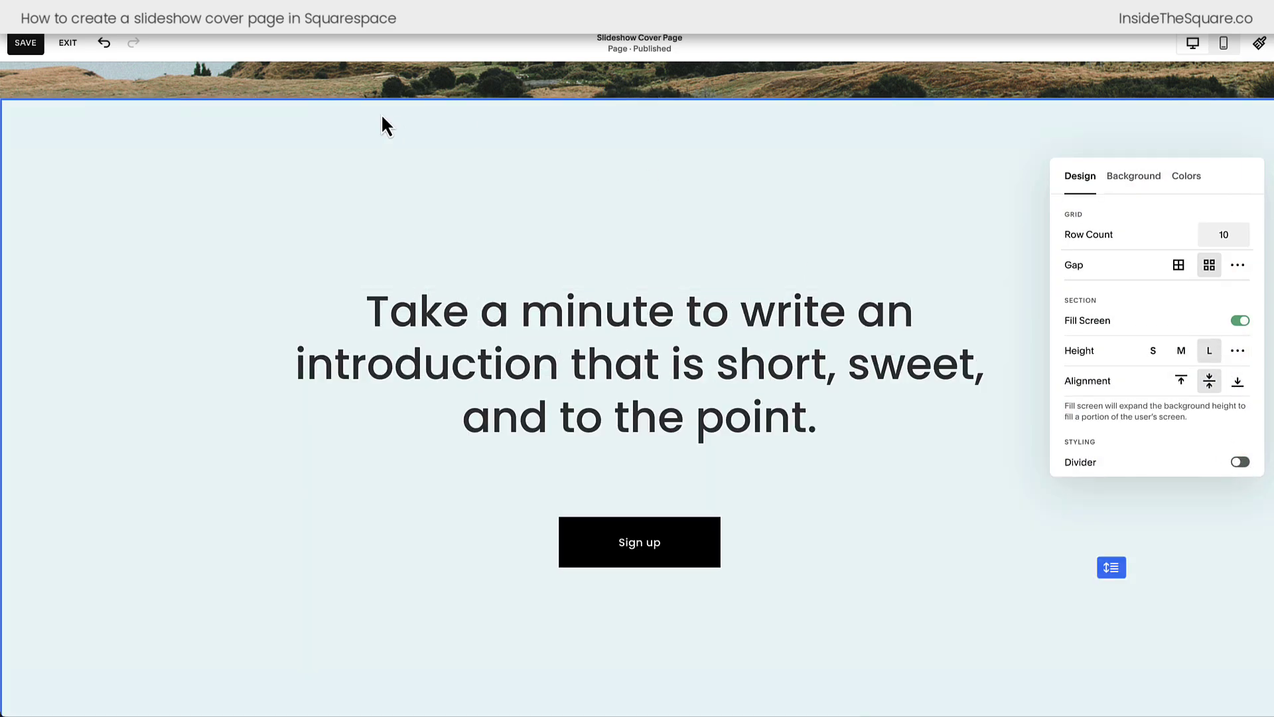
{"action": "left_click", "coordinate": [26, 43]}
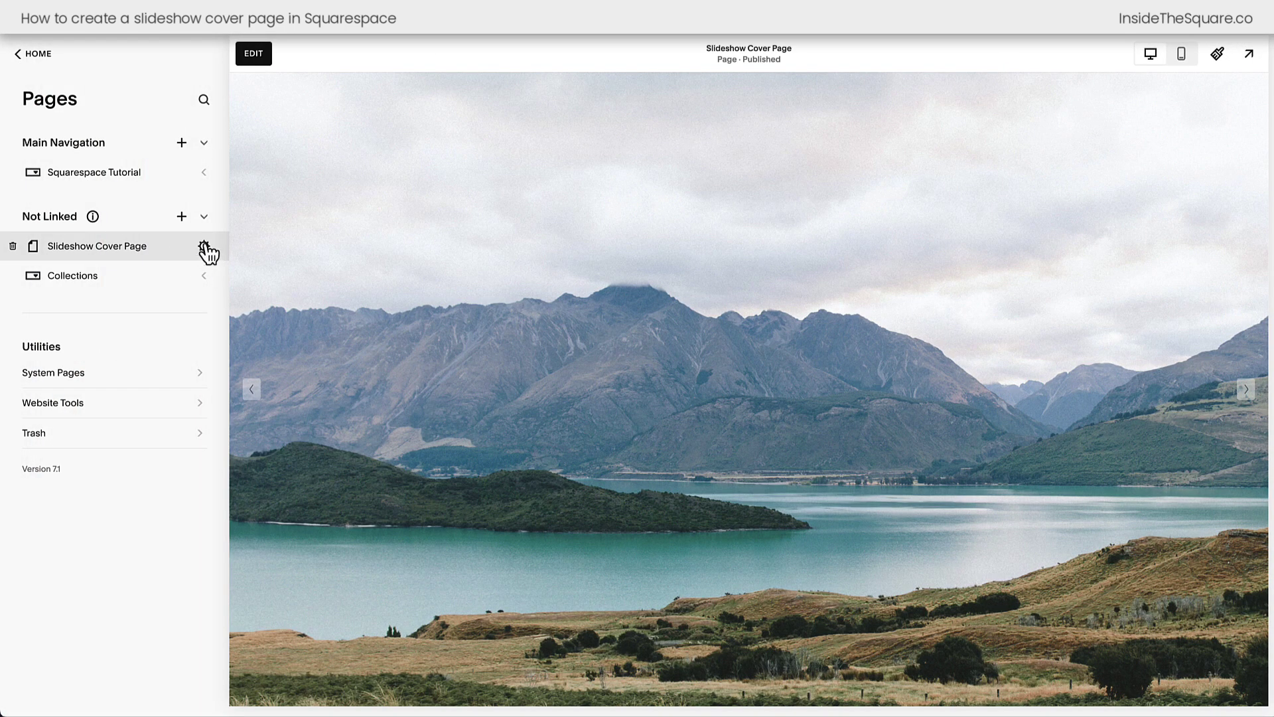
Paste the overlay CSS into the page header code injection and save.
{"action": "left_click", "coordinate": [205, 246]}
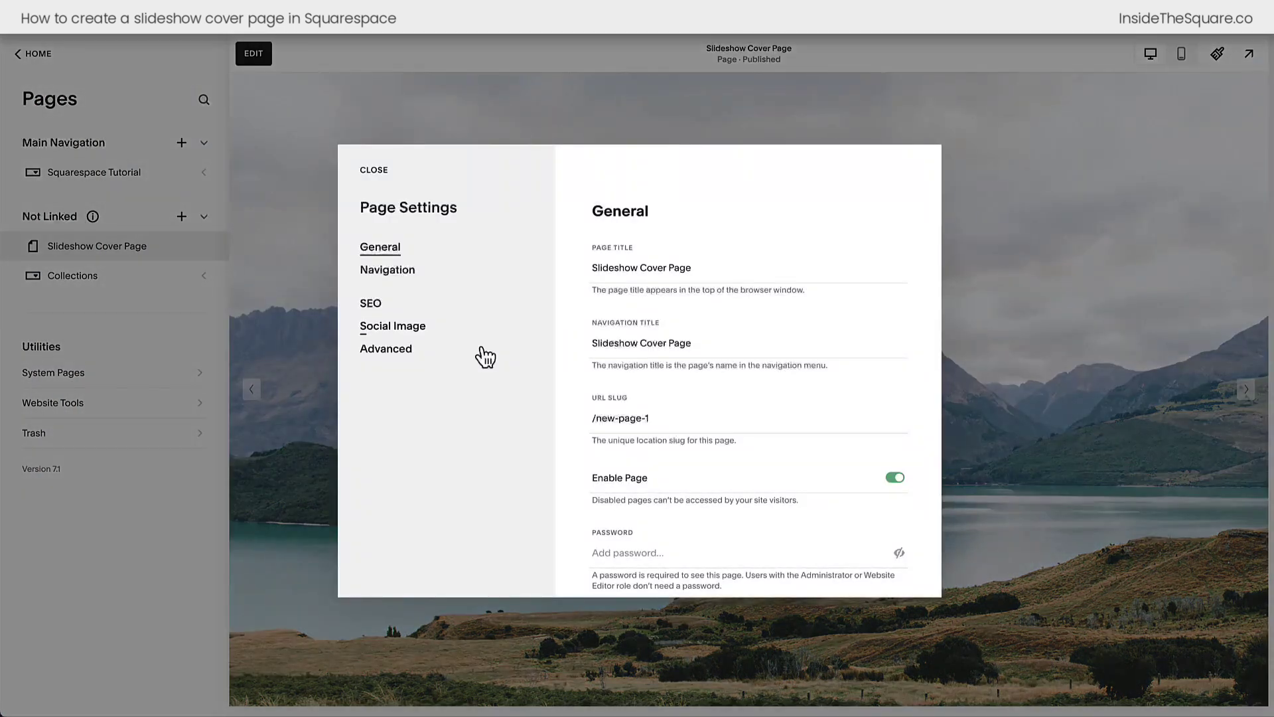
{"action": "left_click", "coordinate": [390, 351]}
{"action": "left_click", "coordinate": [725, 324]}
{"action": "type", "text": "<style> #page .page-section:nth-child(2) { margin-top:-100vh!important; } #page .page-section:nth-child(2) .section-background, #page .page-section:nth-child(2) .section-border{ background-color:transparent!important } </style>"}
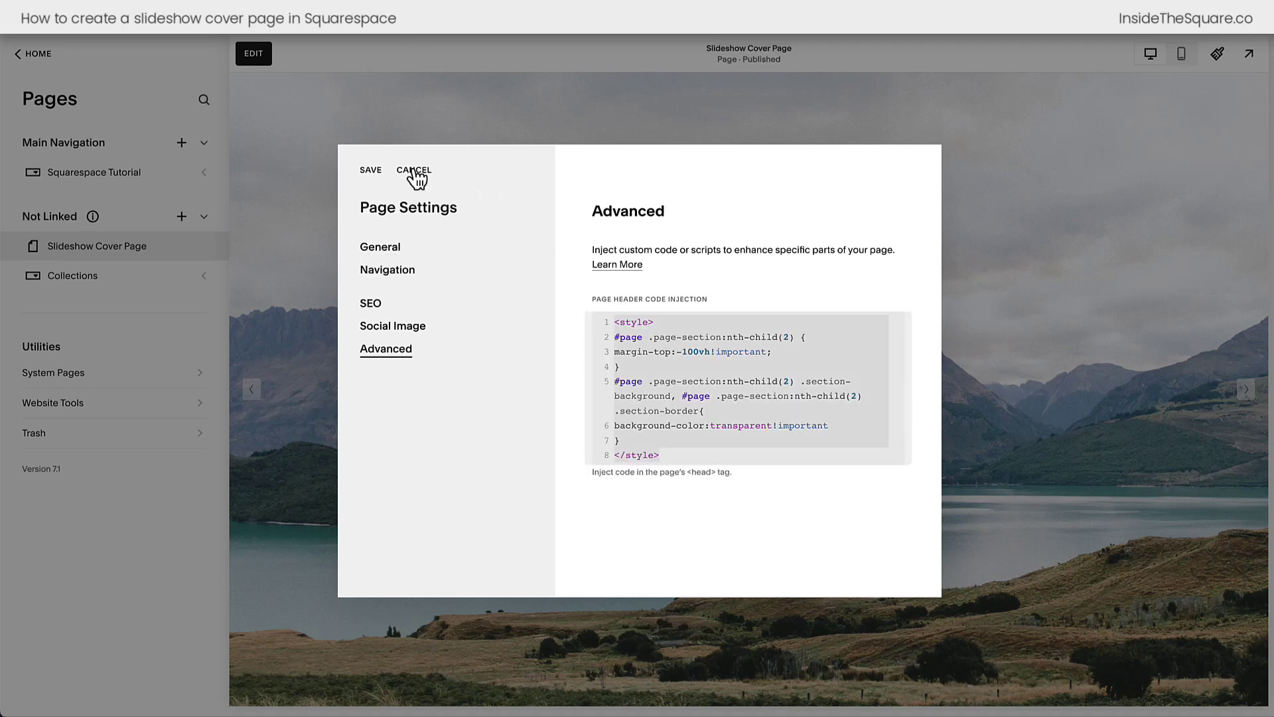
{"action": "left_click", "coordinate": [371, 171]}
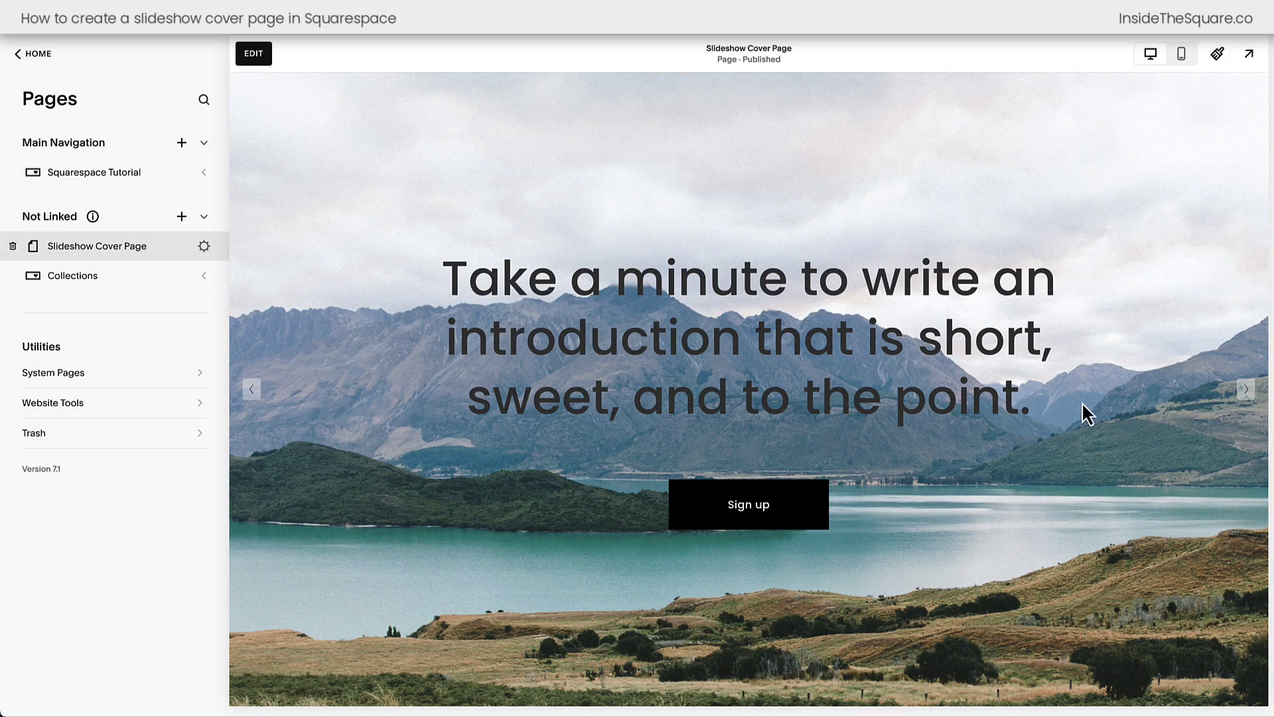
Reopen the header code injection, delete all the CSS, and save it empty.
{"action": "left_click", "coordinate": [203, 247]}
{"action": "left_click", "coordinate": [385, 350]}
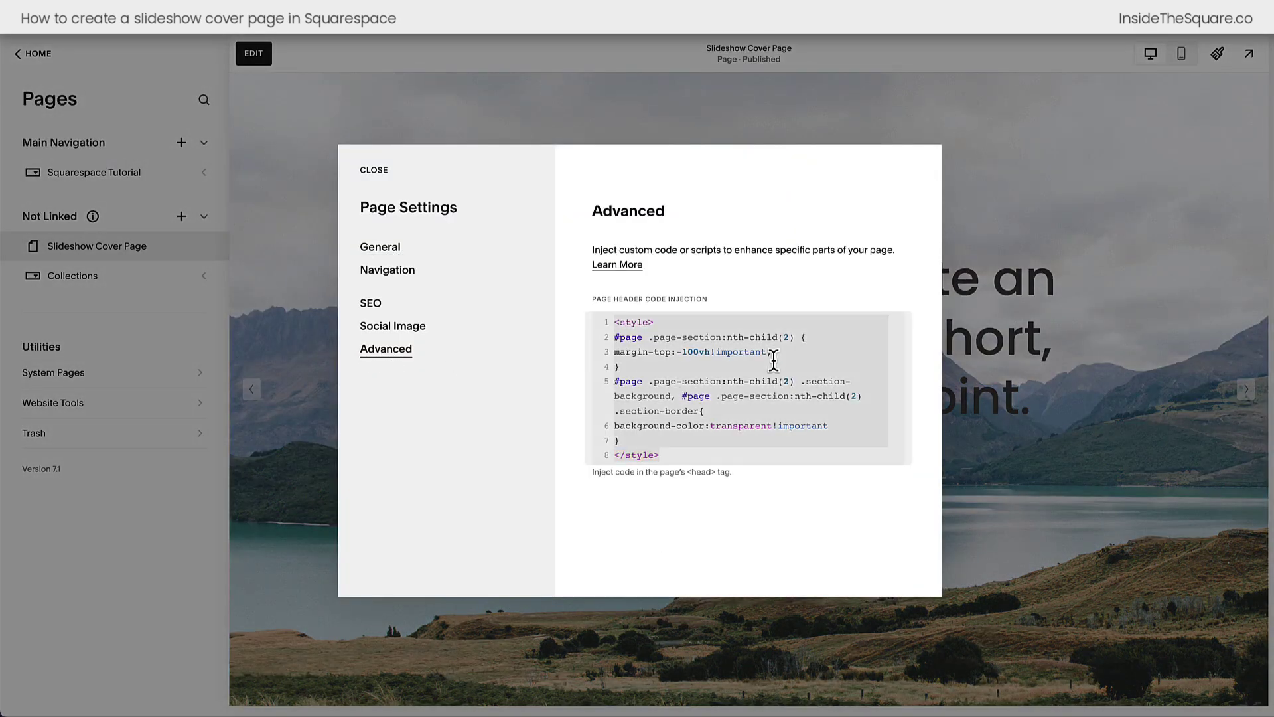
{"action": "key", "text": "BackSpace"}
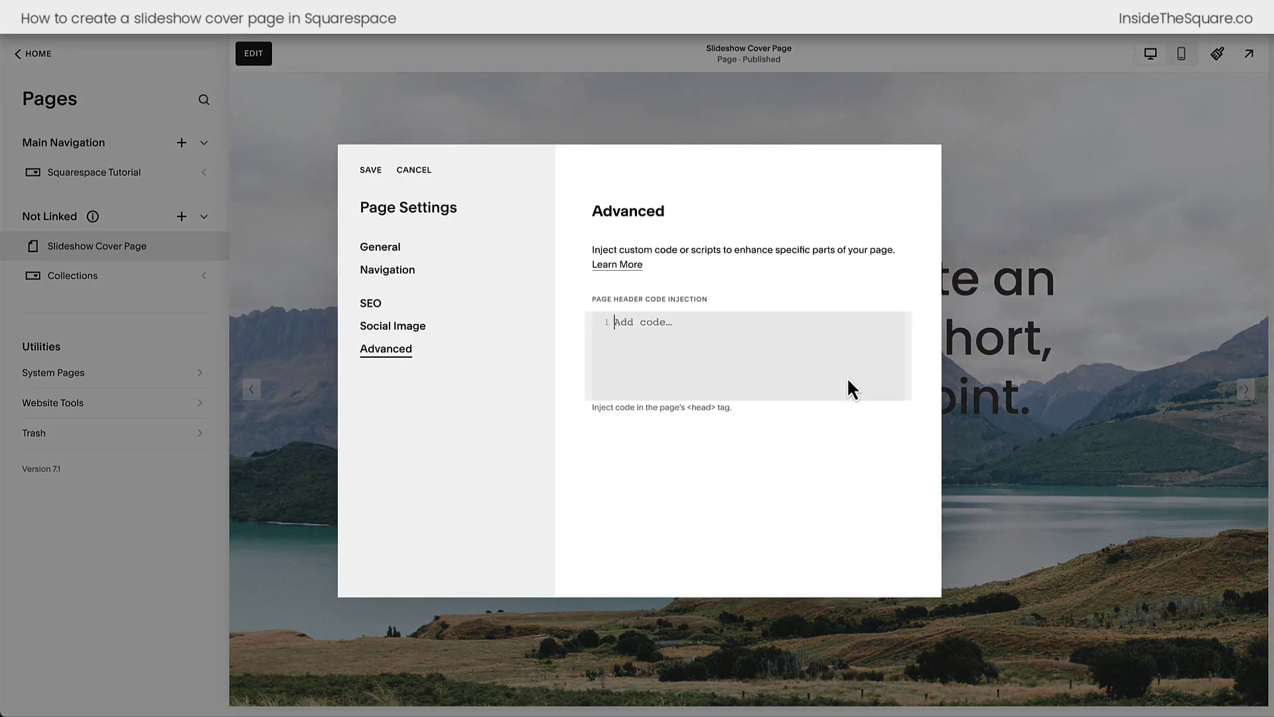
{"action": "type", "text": "<style> #page .page-section:nth-child(2) { margin-top:-100vh!important; } #page .page-section:nth-child(2) .section-background, #page .page-section:nth-child(2) .section-border{ background-color:transparent!important } </style>"}
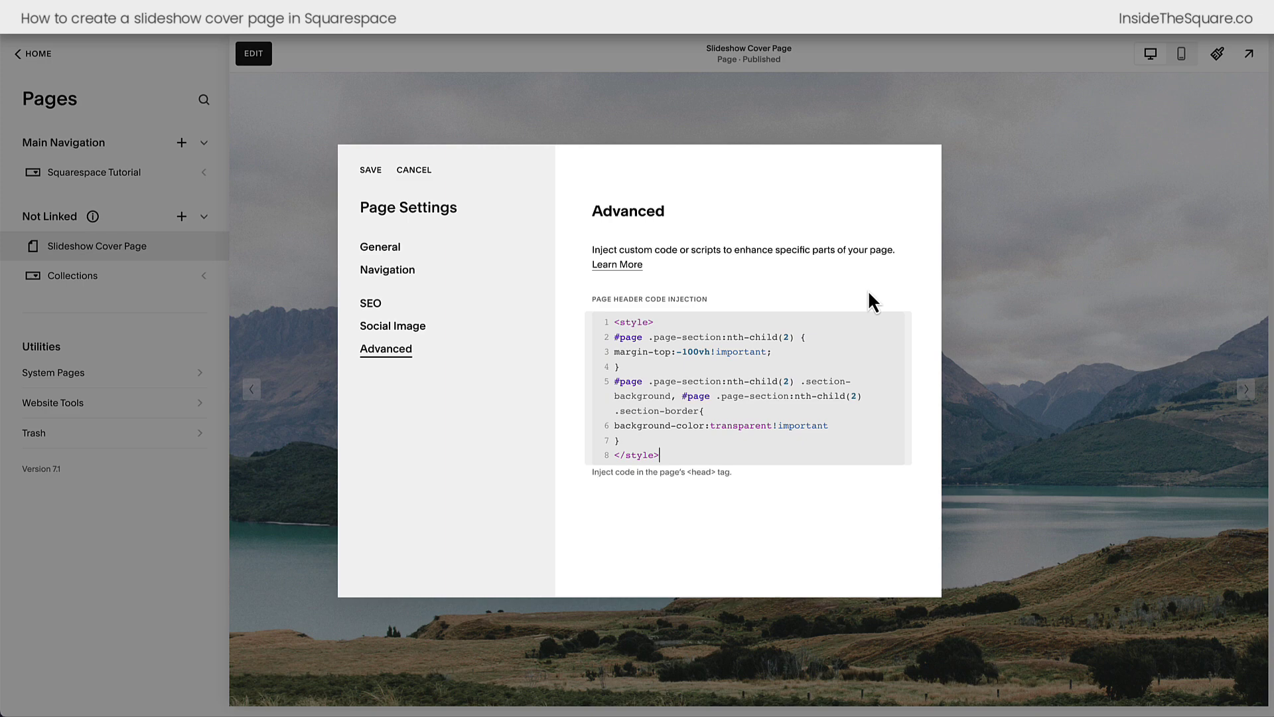
{"action": "key", "text": "ctrl+a"}
{"action": "key", "text": "BackSpace"}
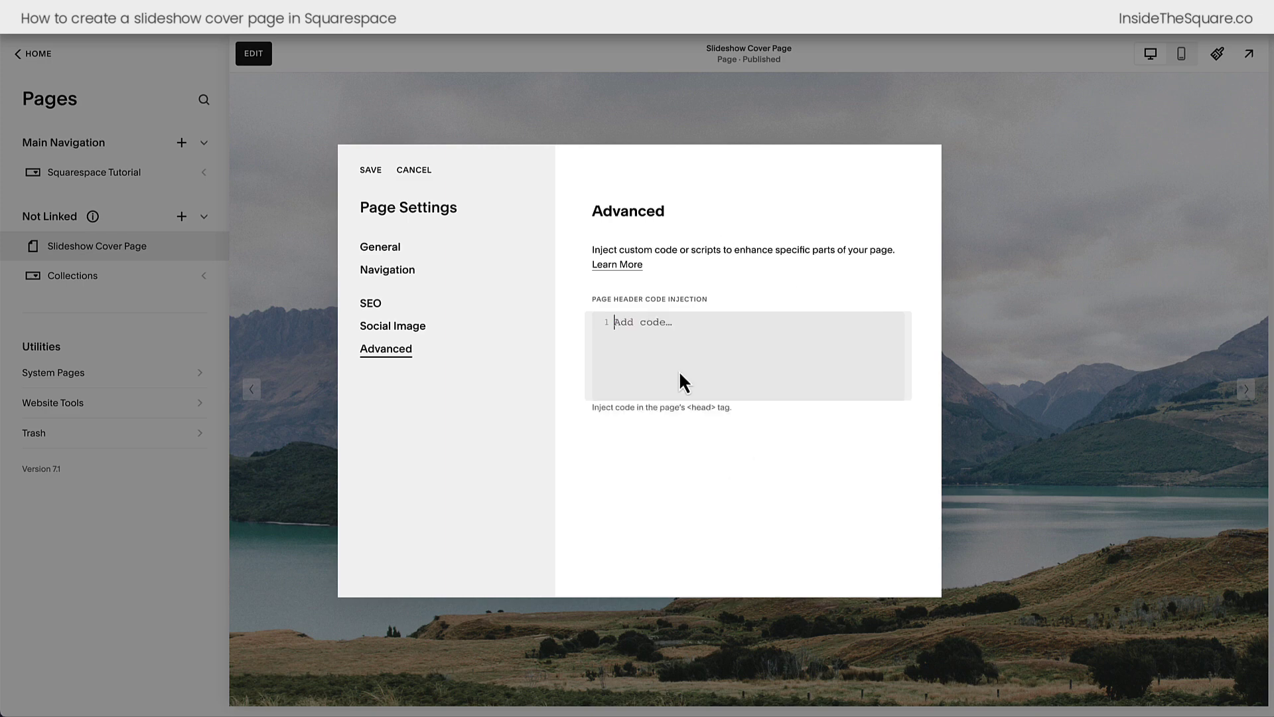
{"action": "left_click", "coordinate": [380, 170]}
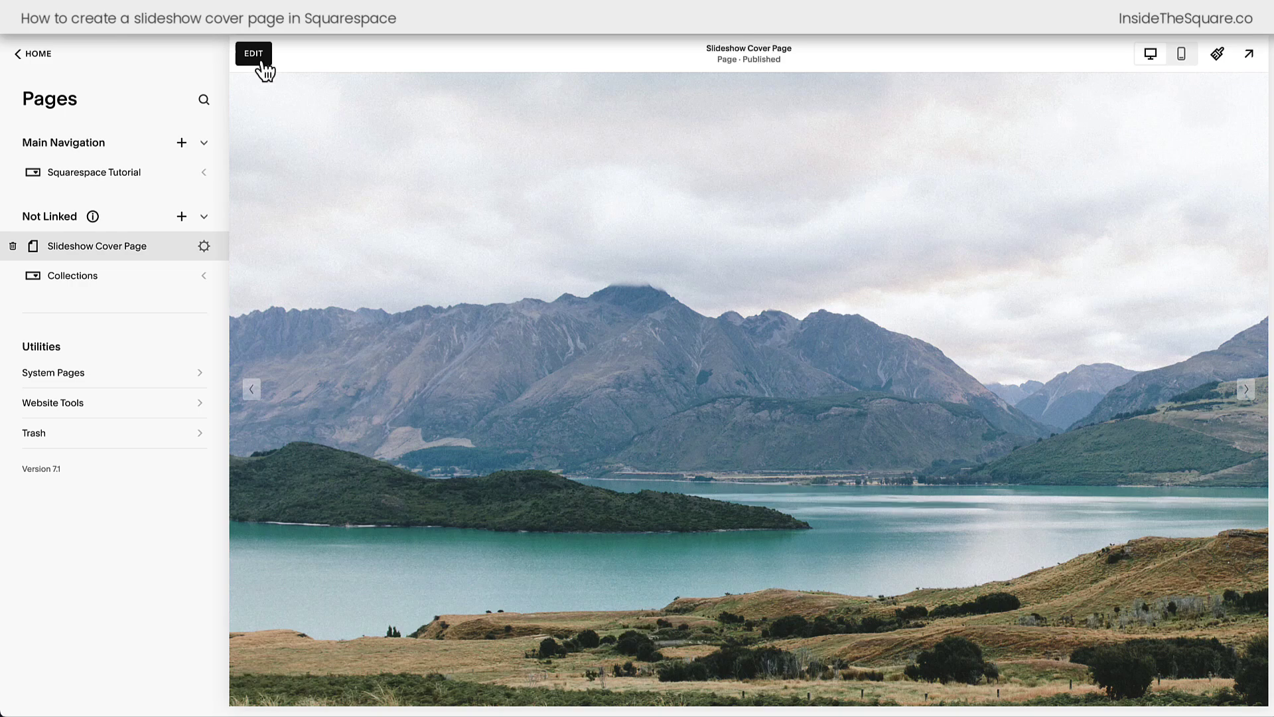
Remove the intro section and the slideshow section from the page.
{"action": "left_click", "coordinate": [258, 55]}
{"action": "scroll", "coordinate": [1115, 235], "scroll_direction": "down", "scroll_amount": 7}
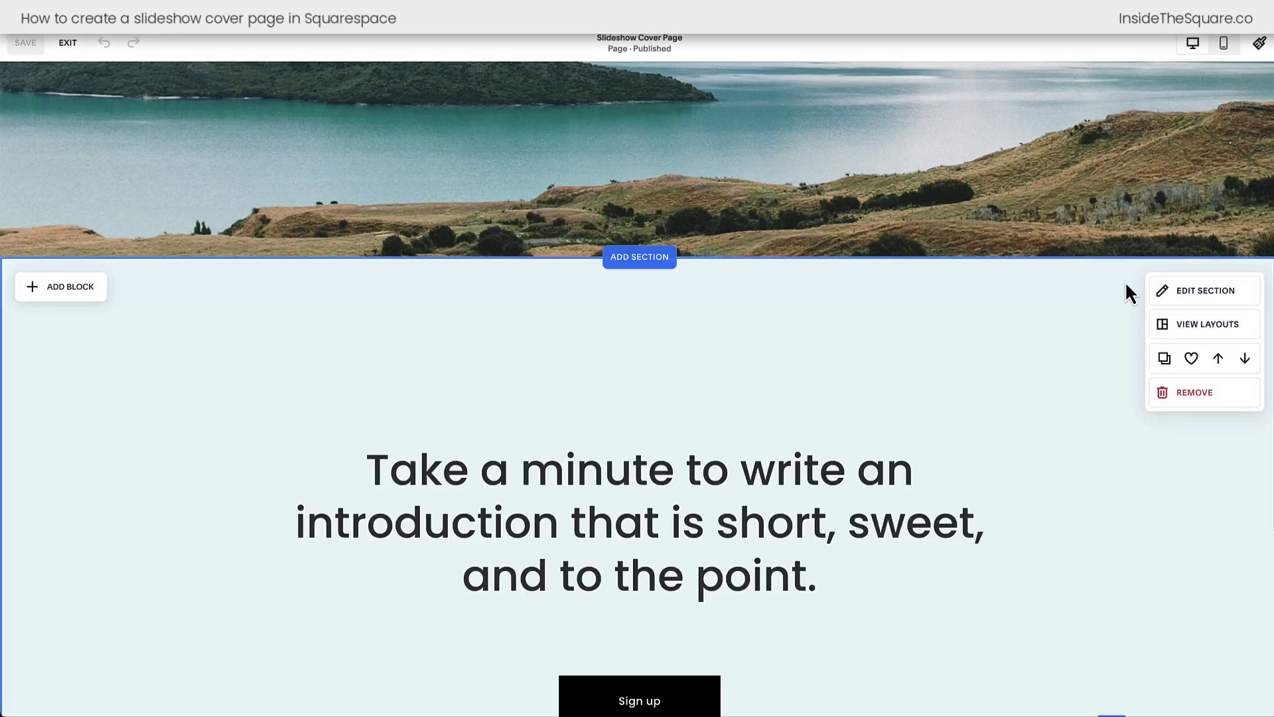
{"action": "left_click", "coordinate": [1198, 389]}
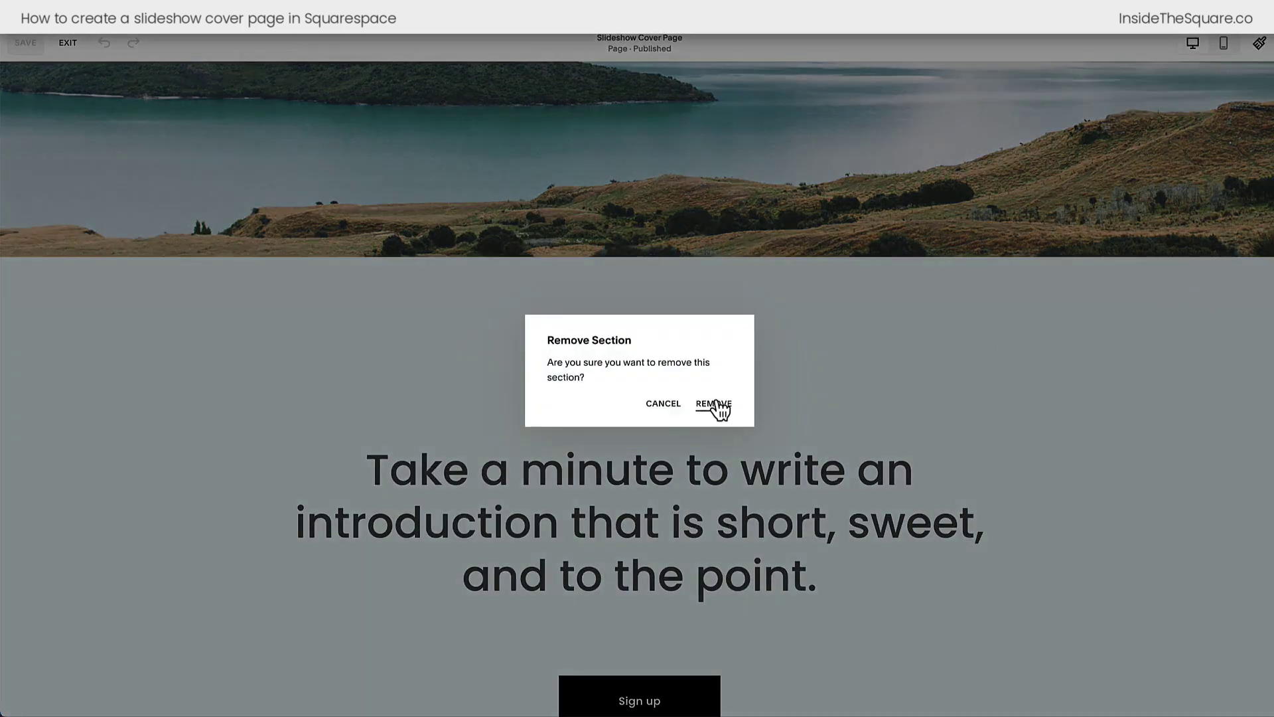
{"action": "left_click", "coordinate": [714, 404]}
{"action": "scroll", "coordinate": [1208, 296], "scroll_direction": "up", "scroll_amount": 5}
{"action": "left_click", "coordinate": [1188, 194]}
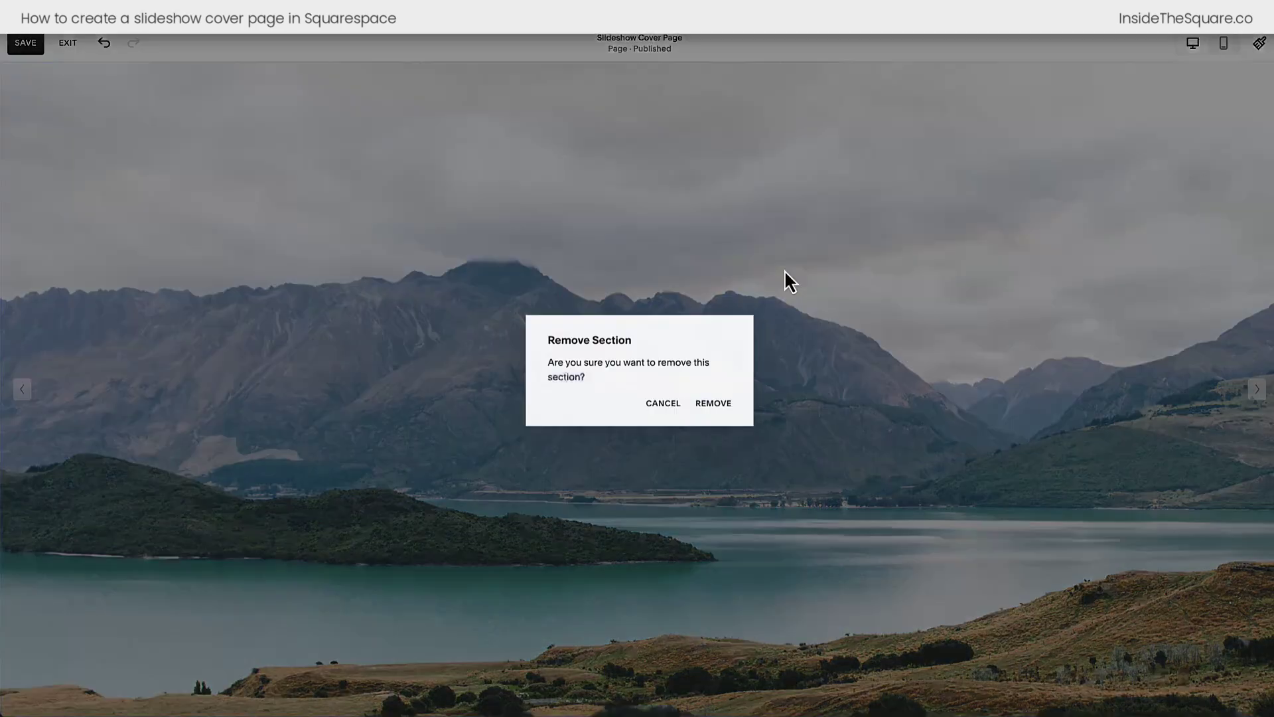
{"action": "left_click", "coordinate": [713, 402]}
Add the first Meet the Team layout from the People sections.
{"action": "left_click", "coordinate": [637, 233]}
{"action": "left_click", "coordinate": [192, 381]}
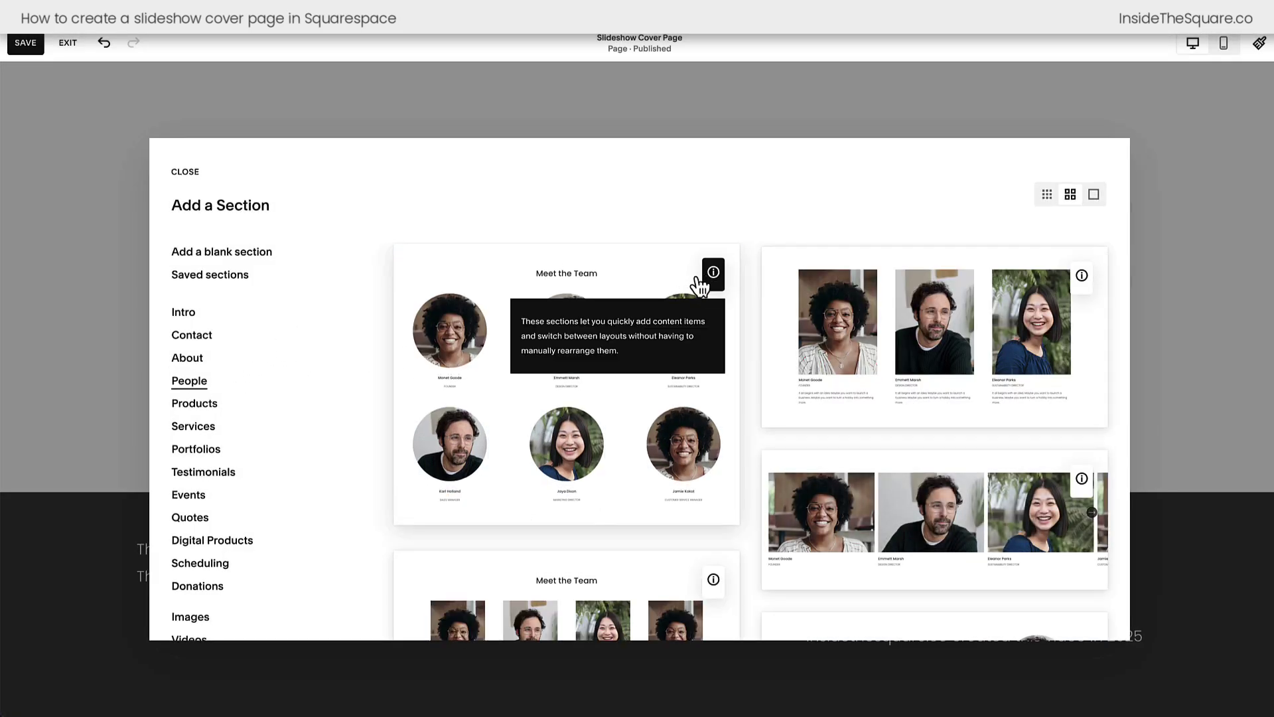
{"action": "left_click", "coordinate": [707, 289]}
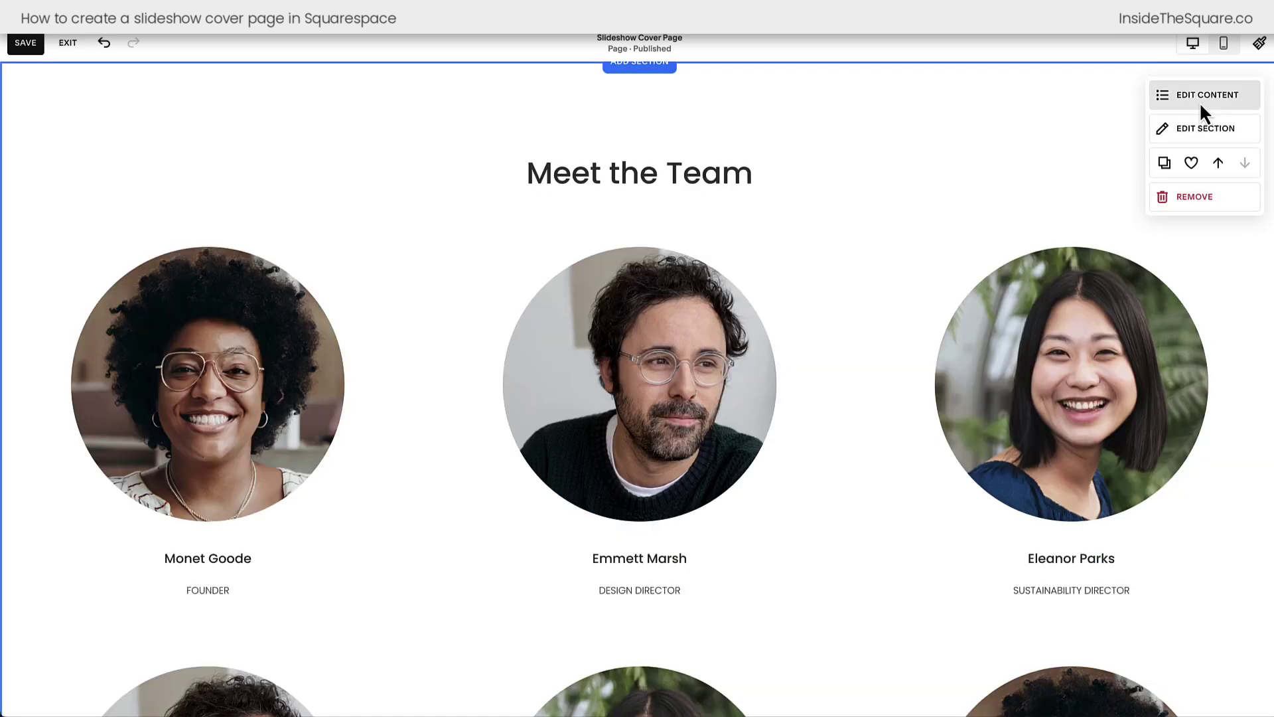
Switch the team section's layout to Banner Slideshow.
{"action": "left_click", "coordinate": [1201, 107]}
{"action": "left_click", "coordinate": [1180, 135]}
{"action": "left_click", "coordinate": [1173, 200]}
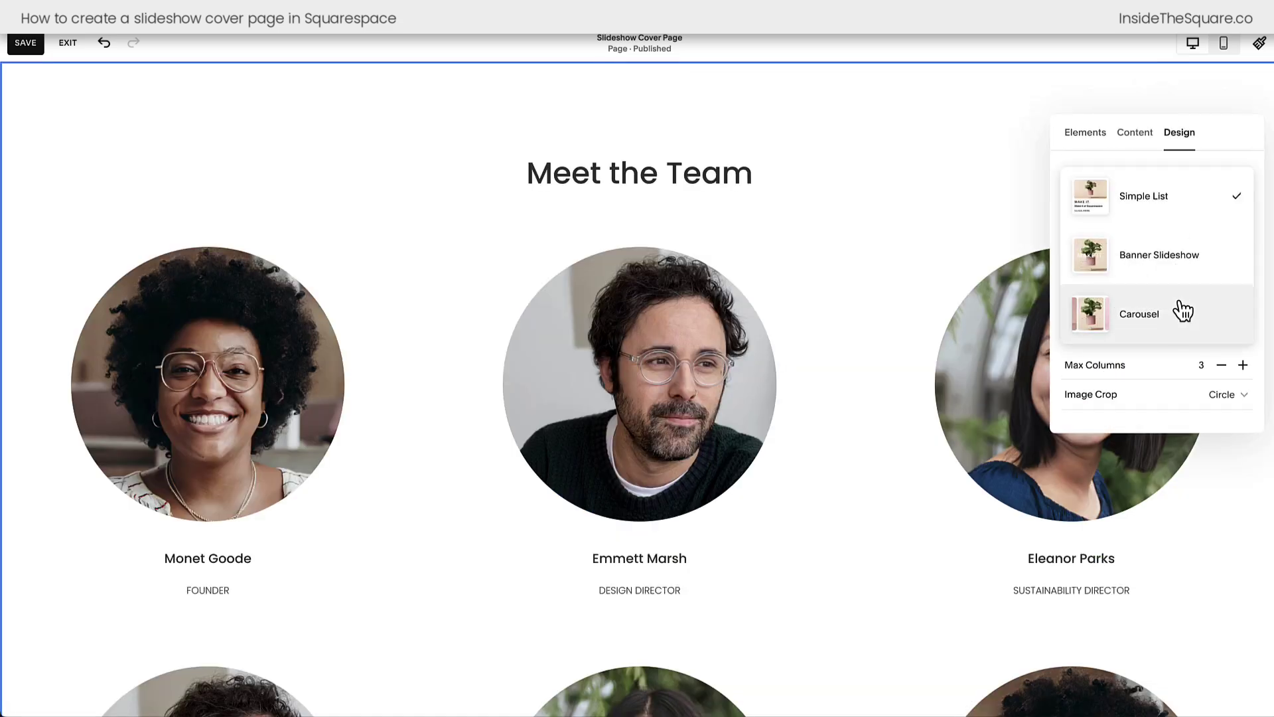
{"action": "left_click", "coordinate": [1181, 264]}
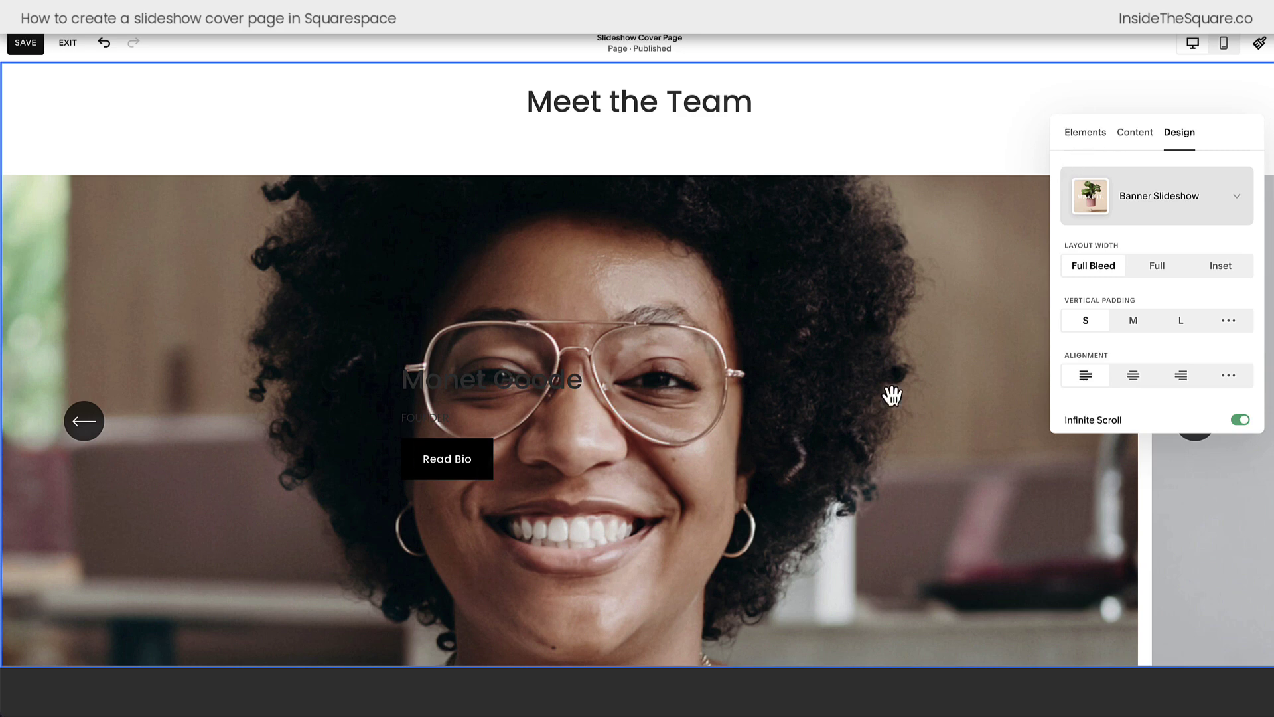
Set the slideshow's minimum slide height to L.
{"action": "scroll", "coordinate": [1174, 325], "scroll_direction": "down", "scroll_amount": 3}
{"action": "left_click", "coordinate": [1133, 415]}
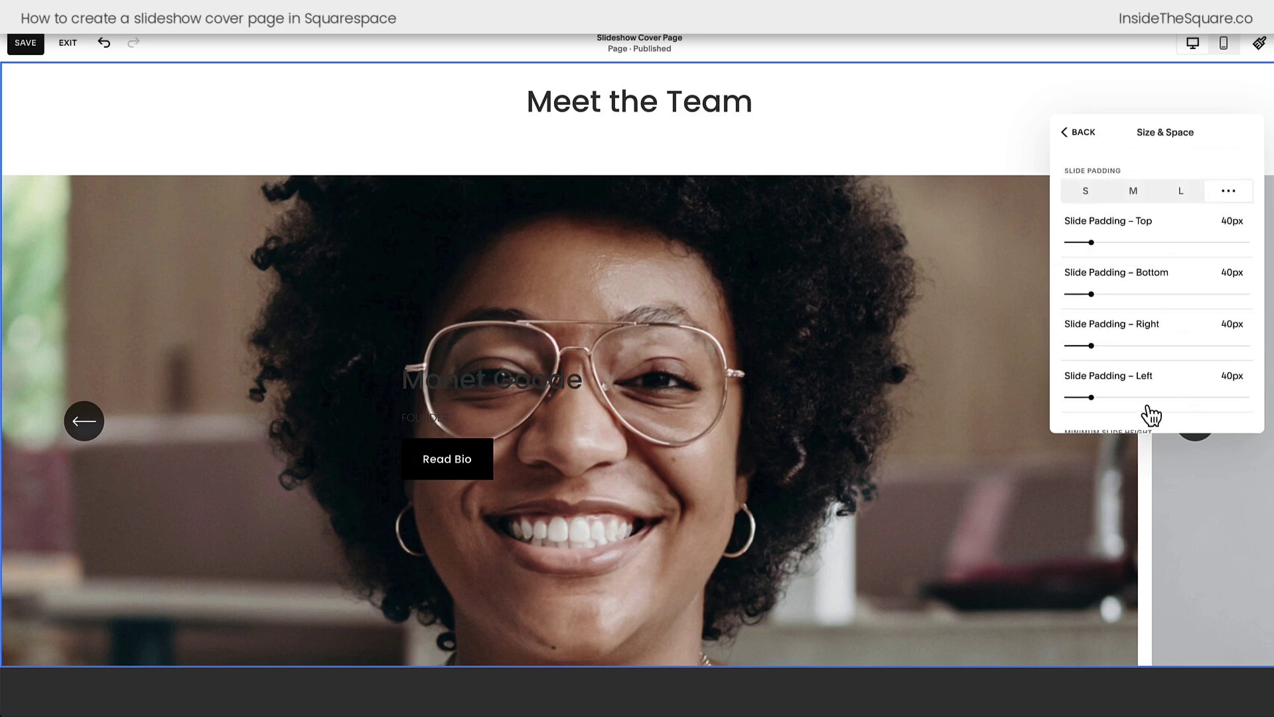
{"action": "scroll", "coordinate": [1148, 416], "scroll_direction": "down", "scroll_amount": 2}
{"action": "left_click", "coordinate": [1183, 340]}
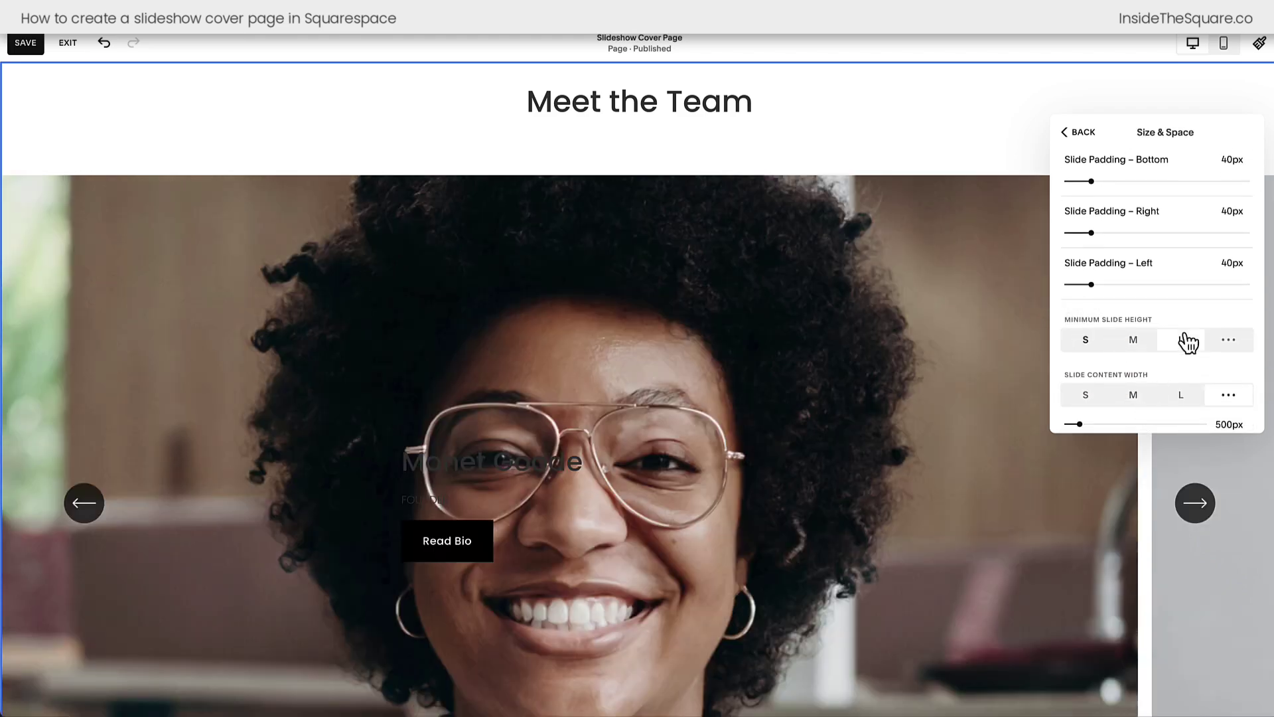
Turn off the 'Meet the Team' section title in Elements.
{"action": "left_click", "coordinate": [1075, 132]}
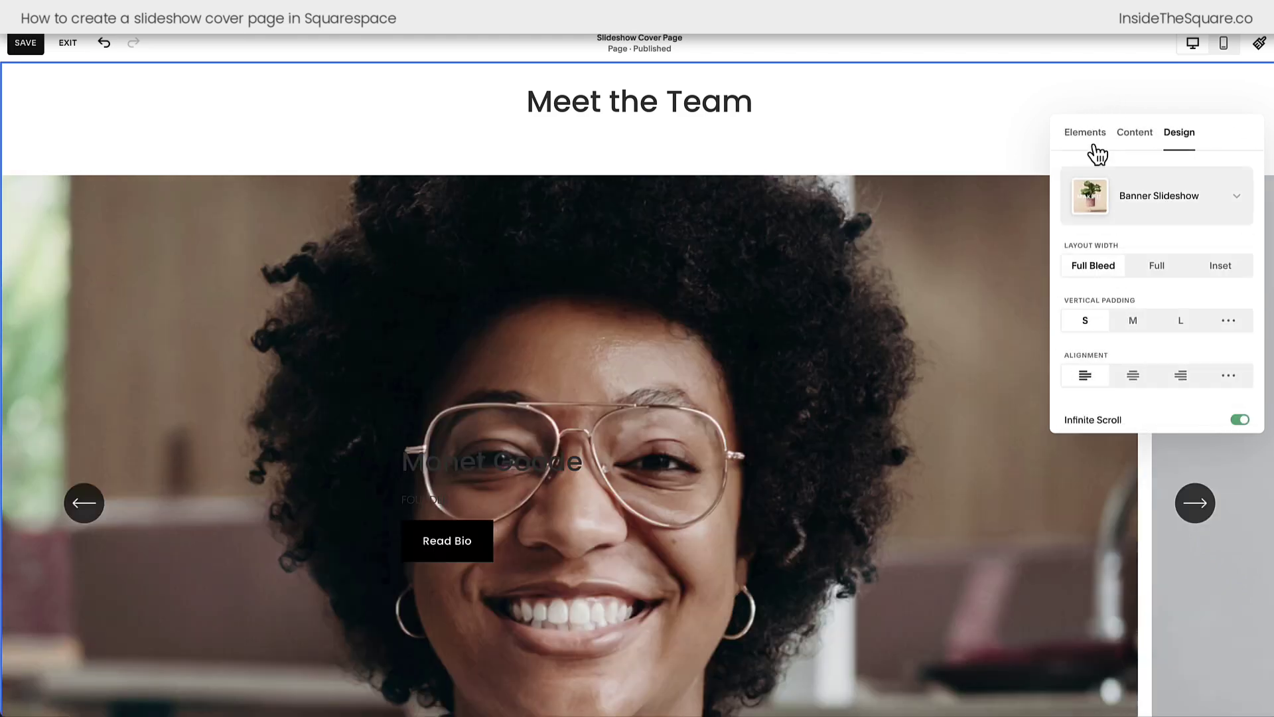
{"action": "left_click", "coordinate": [1077, 135]}
{"action": "left_click", "coordinate": [1138, 197]}
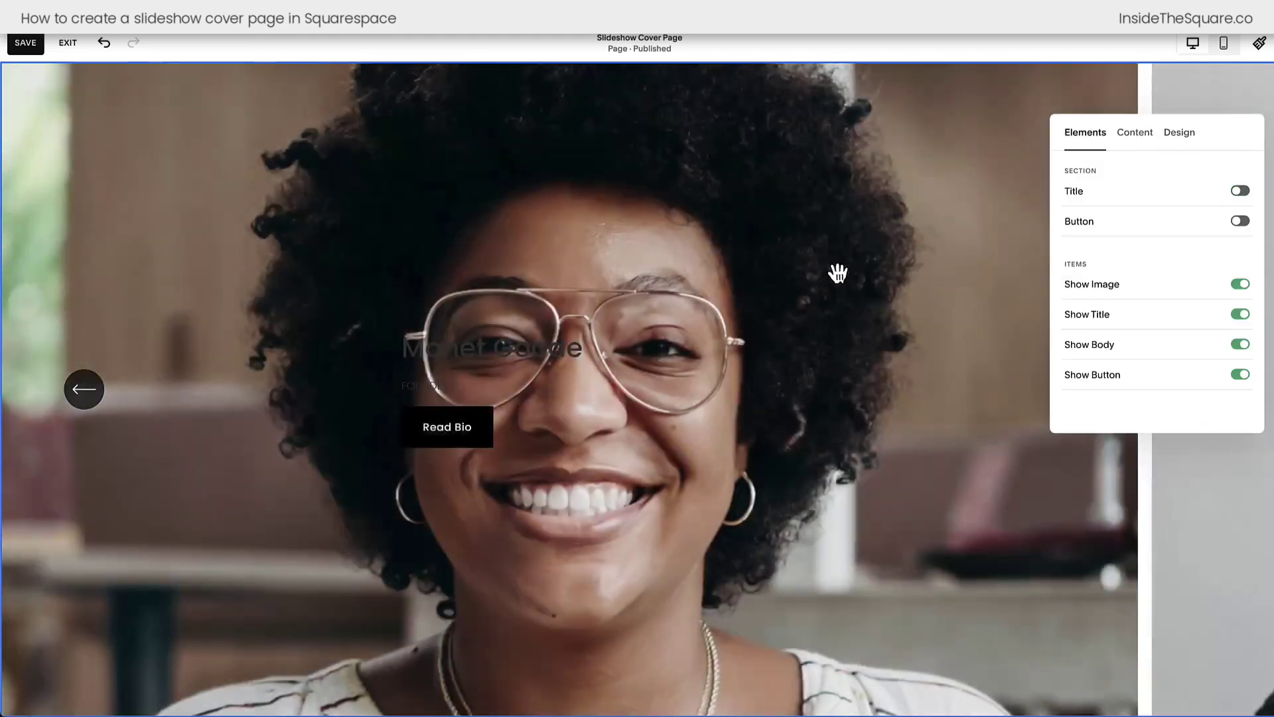
{"action": "scroll", "coordinate": [899, 290], "scroll_direction": "down", "scroll_amount": 1}
{"action": "scroll", "coordinate": [899, 292], "scroll_direction": "up", "scroll_amount": 1}
Review the team member items, then click through three slides of the banner slideshow.
{"action": "left_click", "coordinate": [1178, 147]}
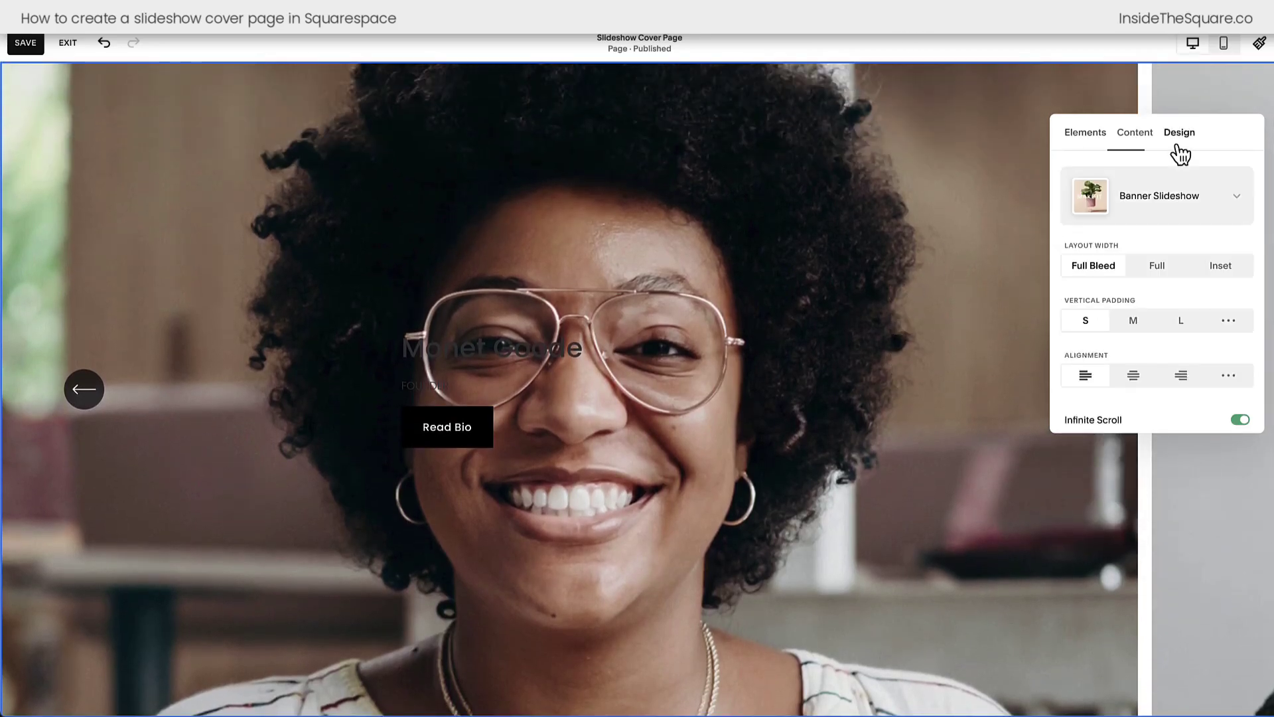
{"action": "left_click", "coordinate": [1144, 145]}
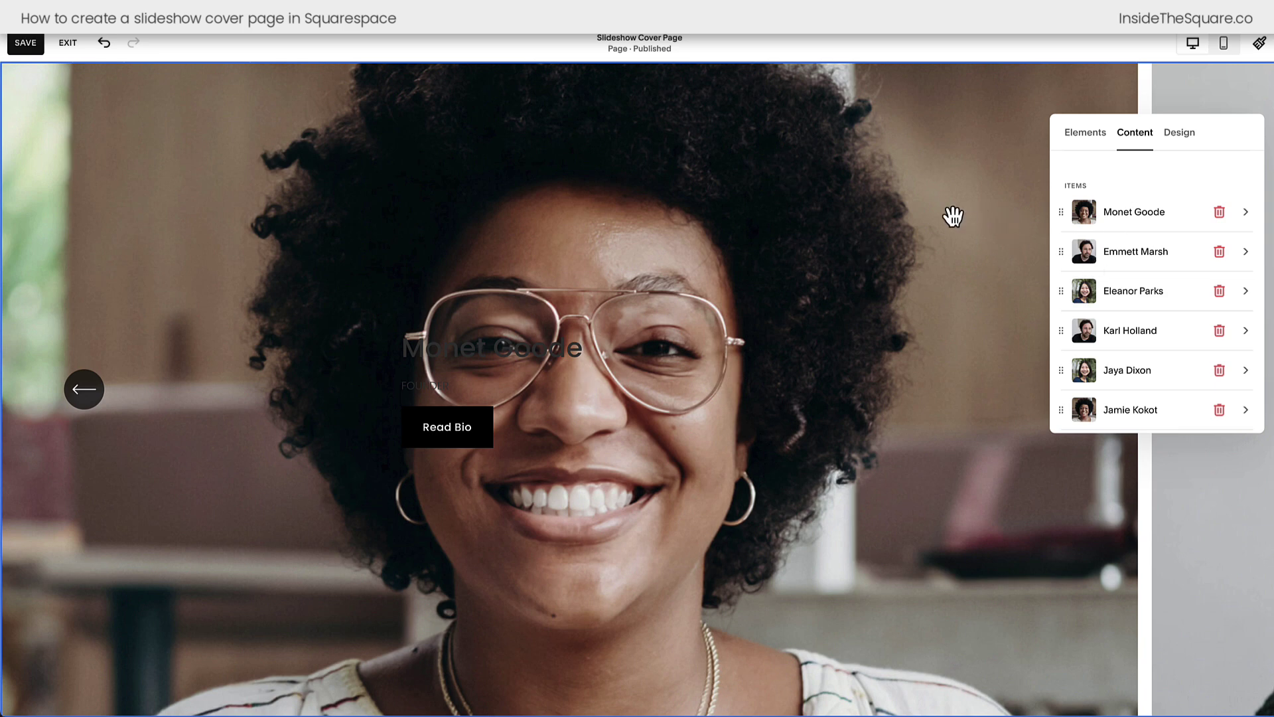
{"action": "left_click", "coordinate": [913, 120]}
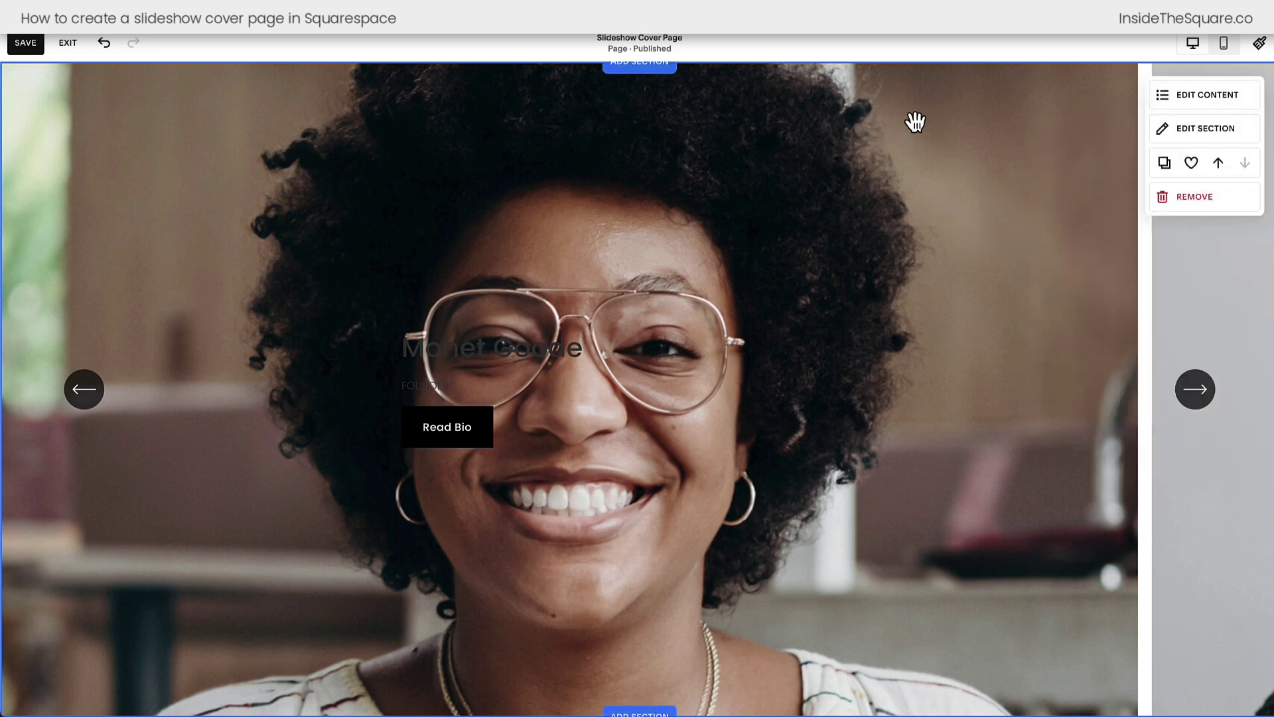
{"action": "left_click", "coordinate": [1205, 398]}
{"action": "left_click", "coordinate": [1200, 401]}
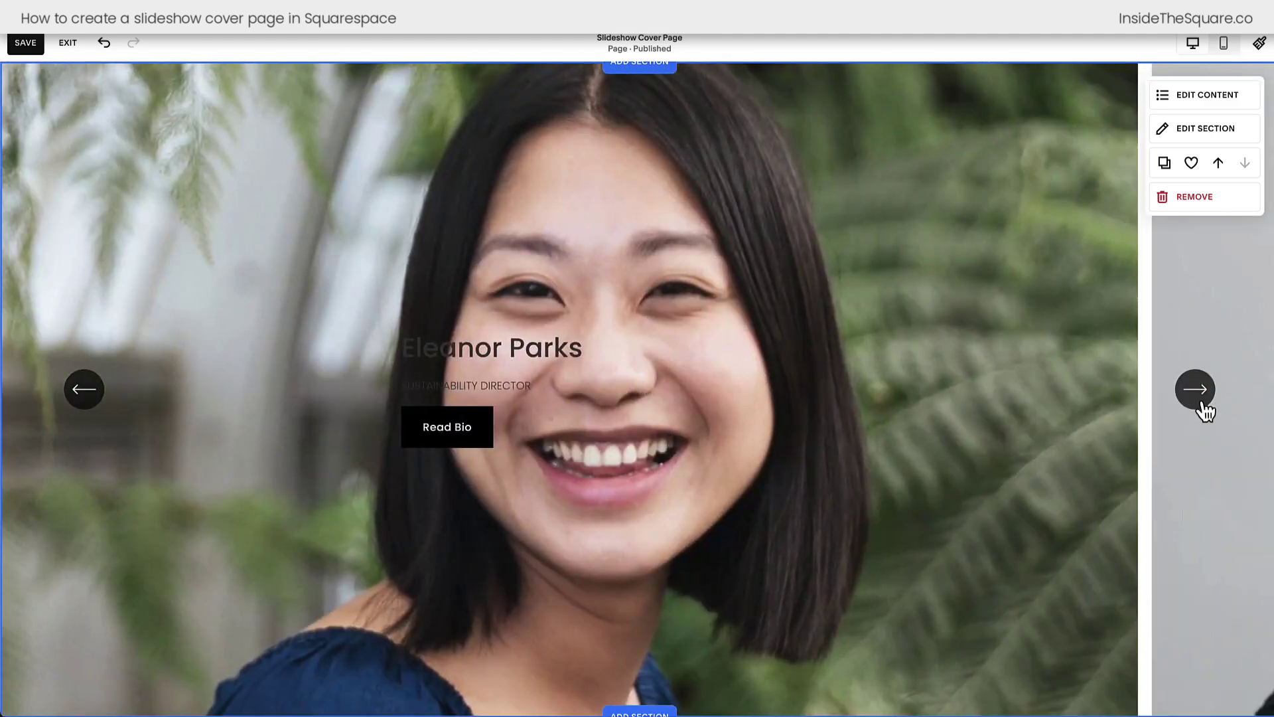
{"action": "left_click", "coordinate": [1195, 392]}
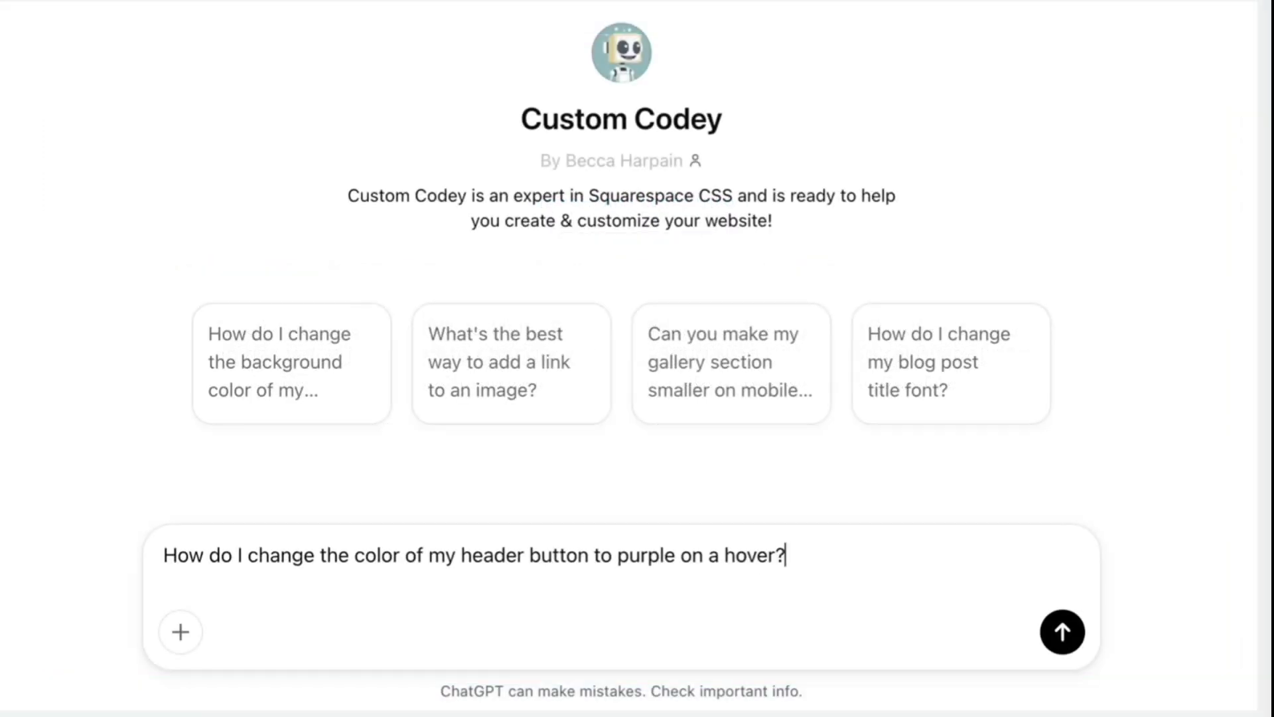
Send Custom Codey the question about turning the header button purple on hover.
{"action": "key", "text": "Return"}
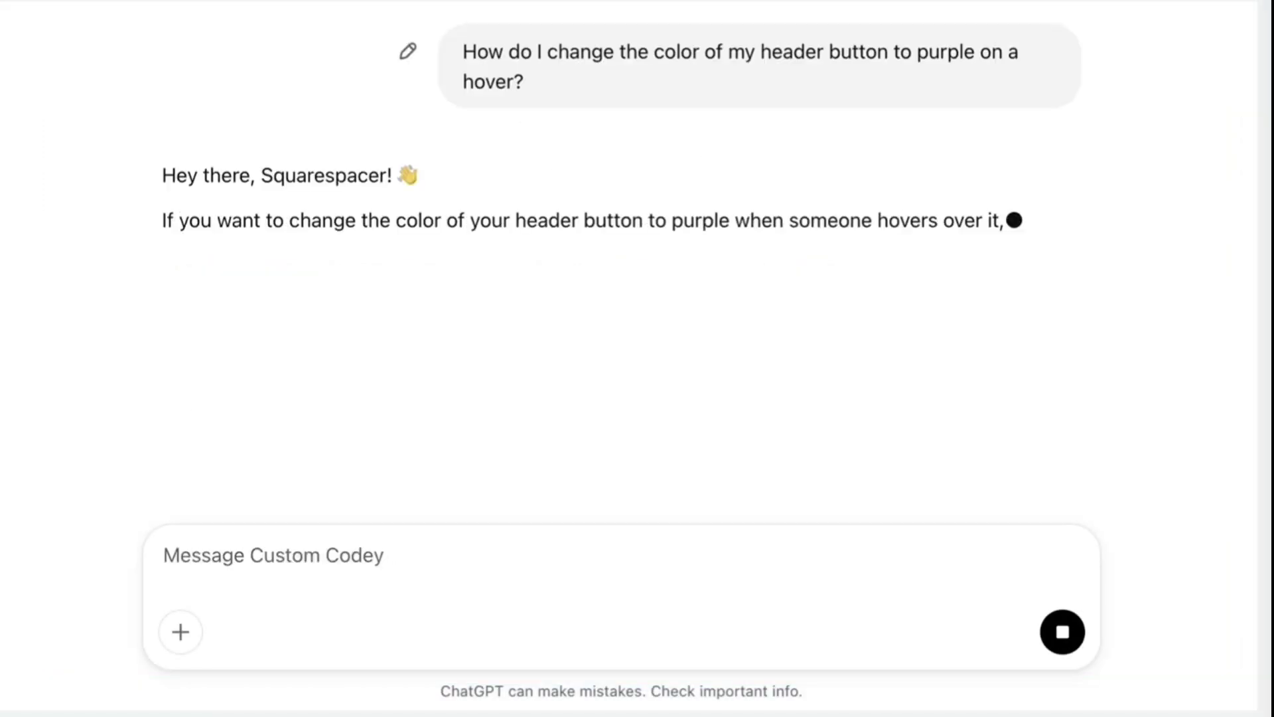